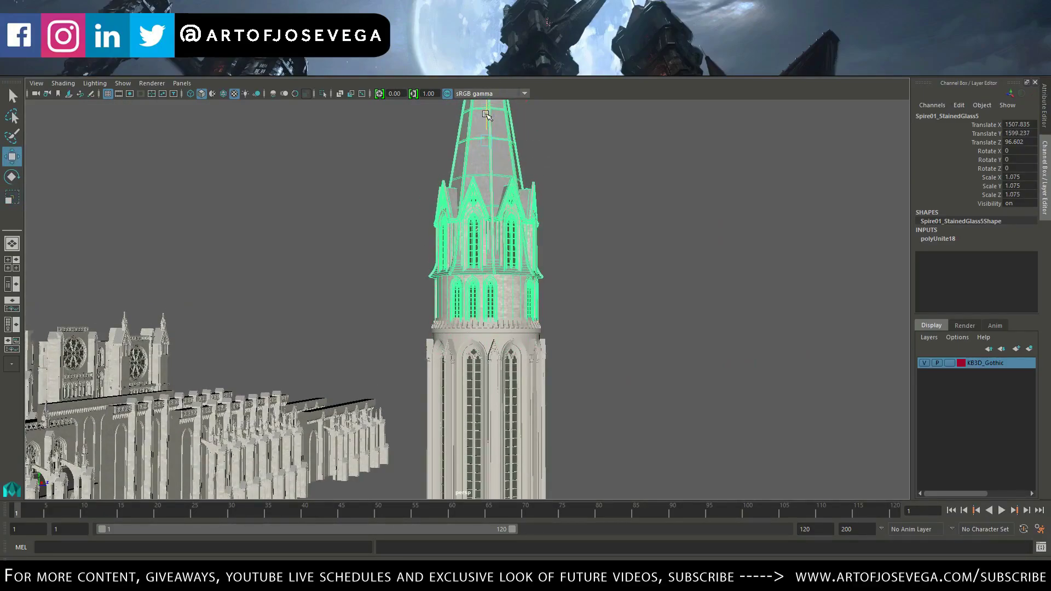
Deselect the stained-glass spire and orbit out to see the tower beside the cathedral
click(743, 334)
scroll(744, 334, up, 5)
mouse_move(744, 333)
mouse_down()
mouse_move(540, 312)
mouse_move(648, 256)
mouse_move(291, 272)
mouse_move(445, 371)
mouse_up()
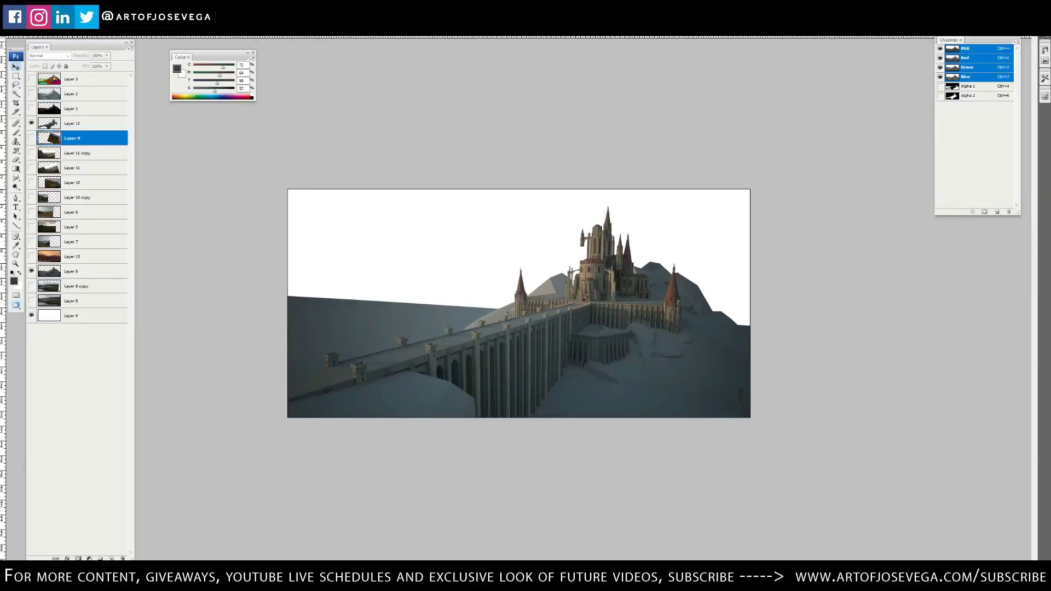
Show Layer 8 copy and Layer 8, and add a layer mask to Layer 8 copy
key(ctrl+plus)
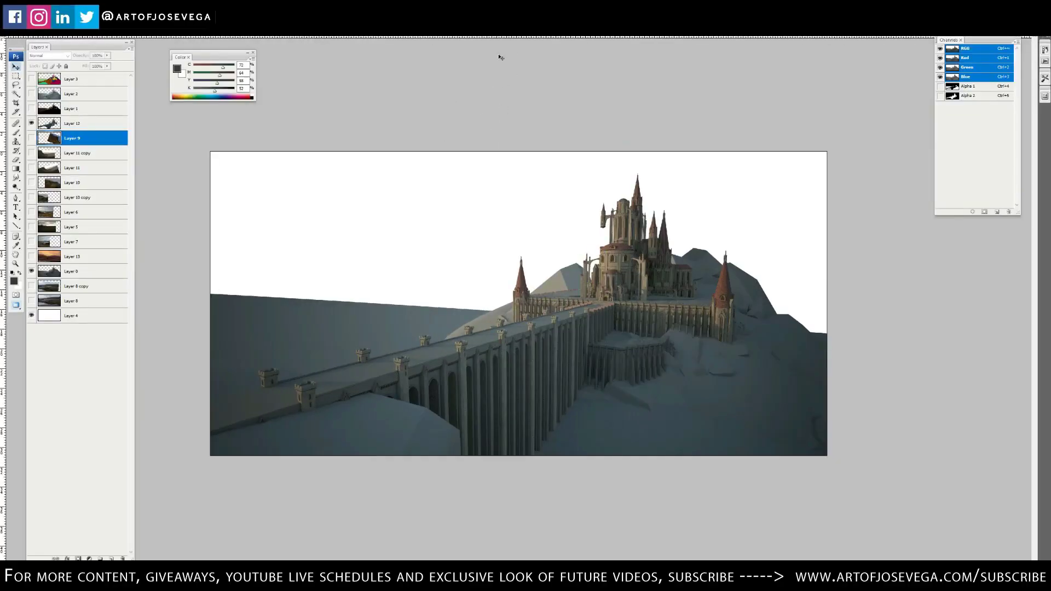
click(31, 286)
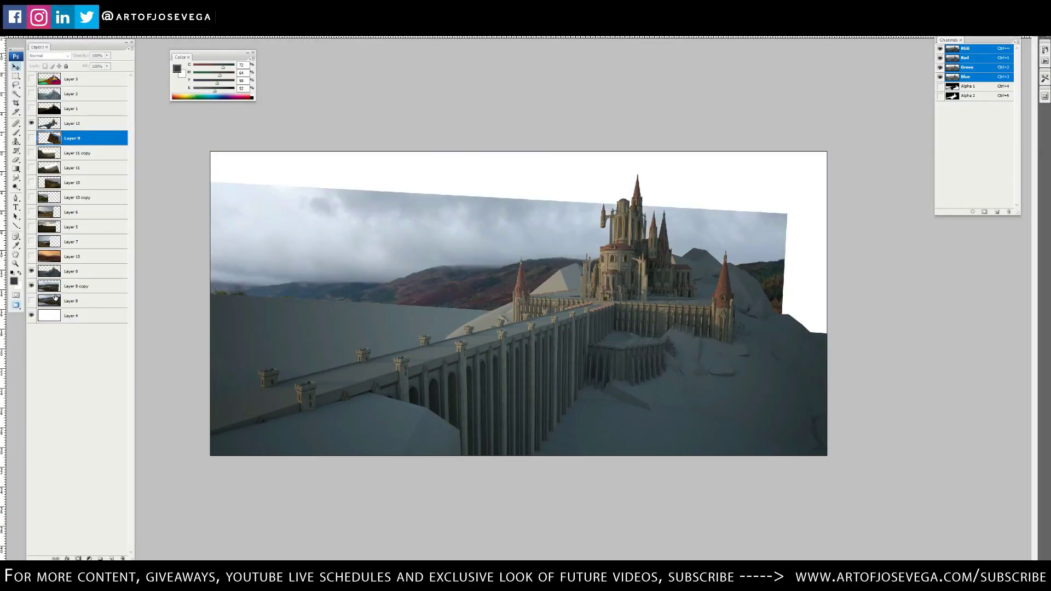
click(31, 301)
click(74, 286)
click(78, 558)
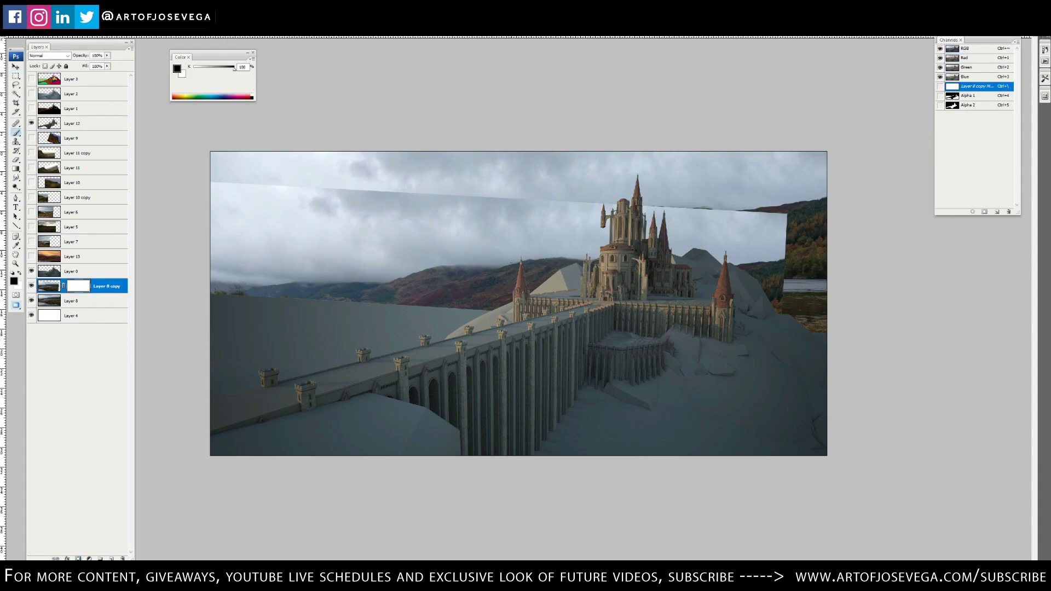
right_click(518, 244)
key(Return)
click(83, 302)
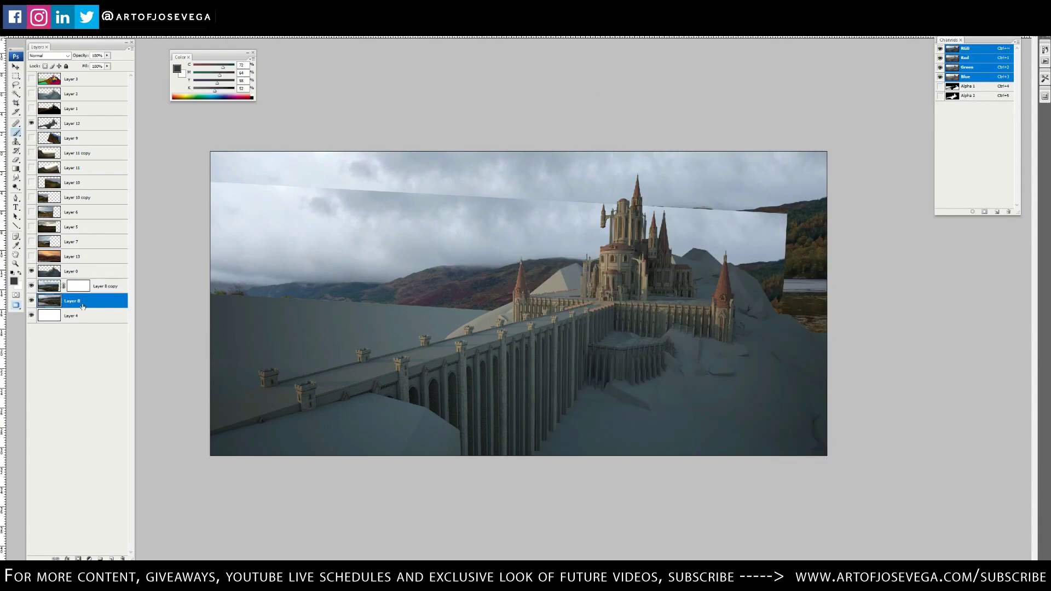
Duplicate the Layer 8 sky and stretch the copy down over the canvas top
key(ctrl+j)
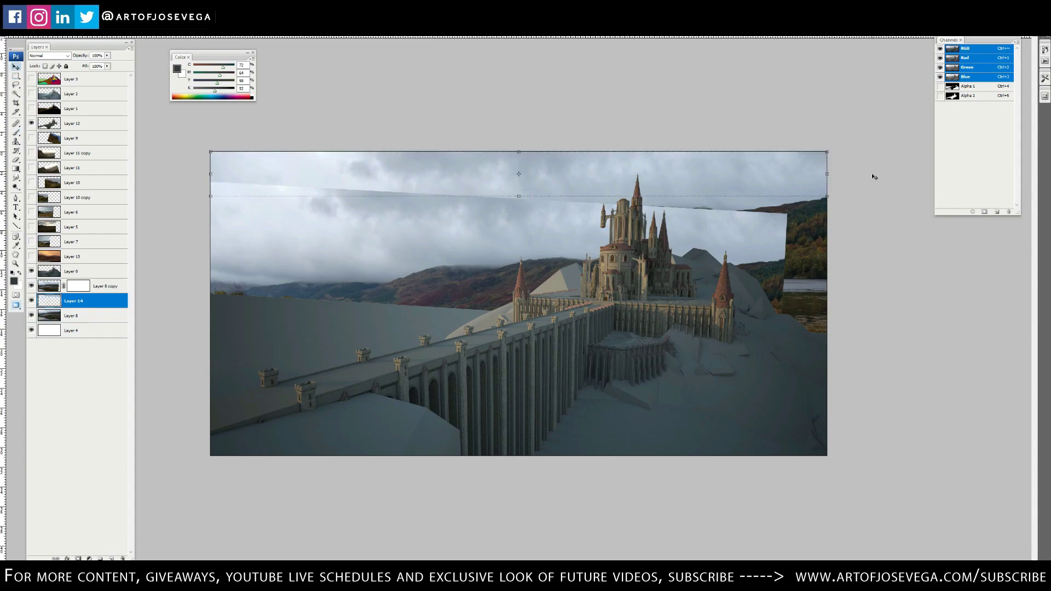
key(ctrl+t)
drag(518, 195, 518, 324)
key(Return)
key(m)
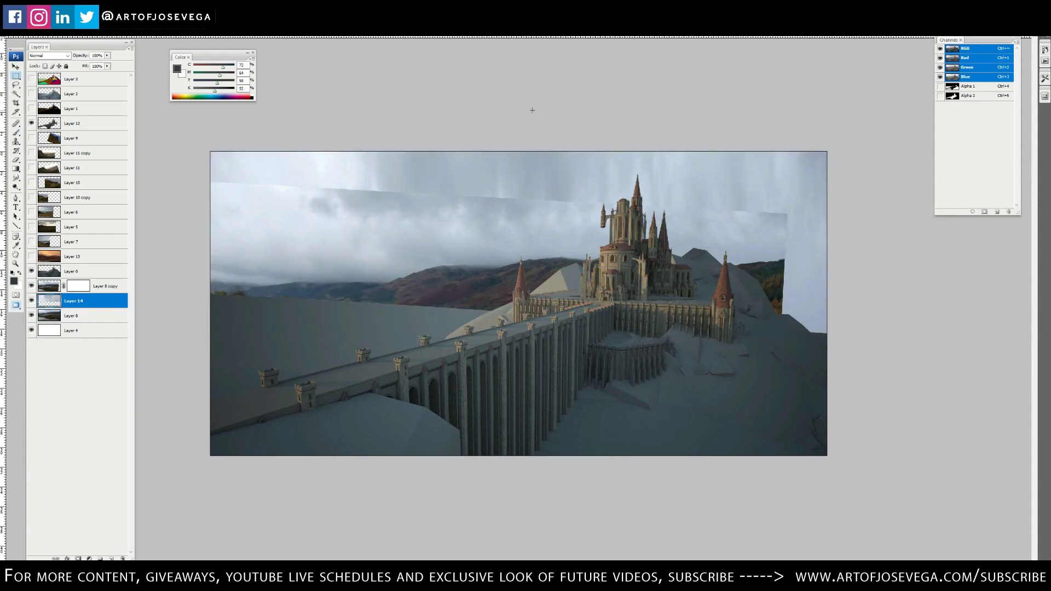
click(77, 287)
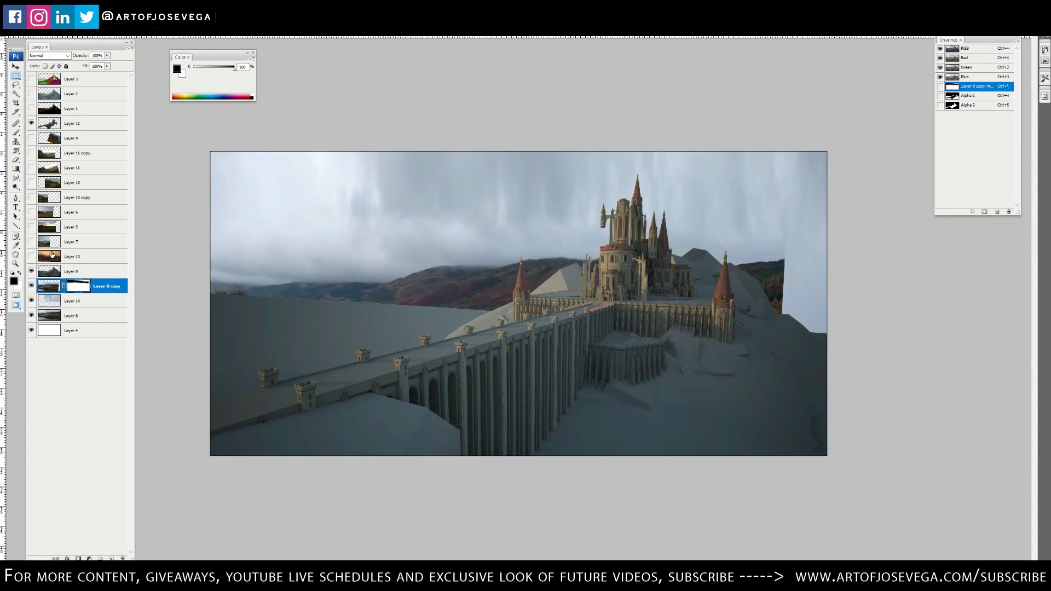
Show Layer 7, duplicate a strip, stretch it right across the canvas, and merge it down
click(31, 241)
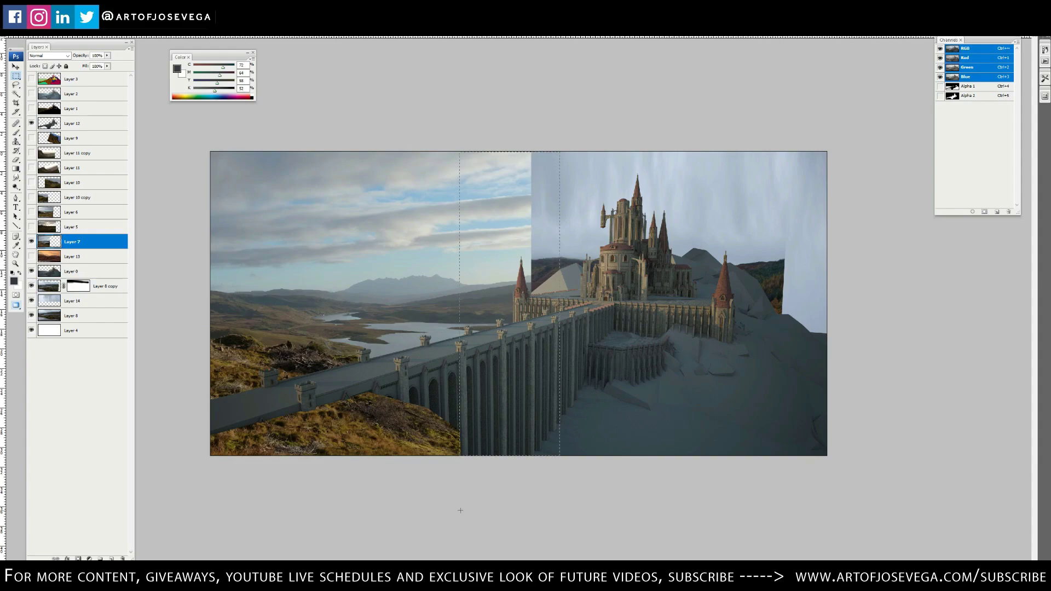
key(ctrl+j)
key(v)
drag(560, 303, 828, 296)
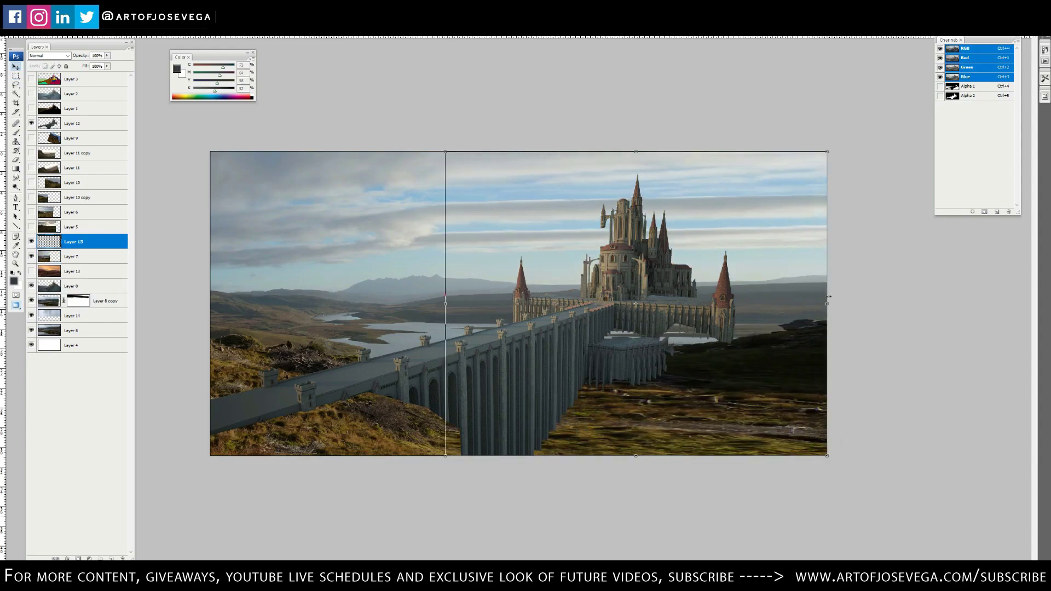
key(Return)
key(m)
right_click(89, 251)
click(110, 413)
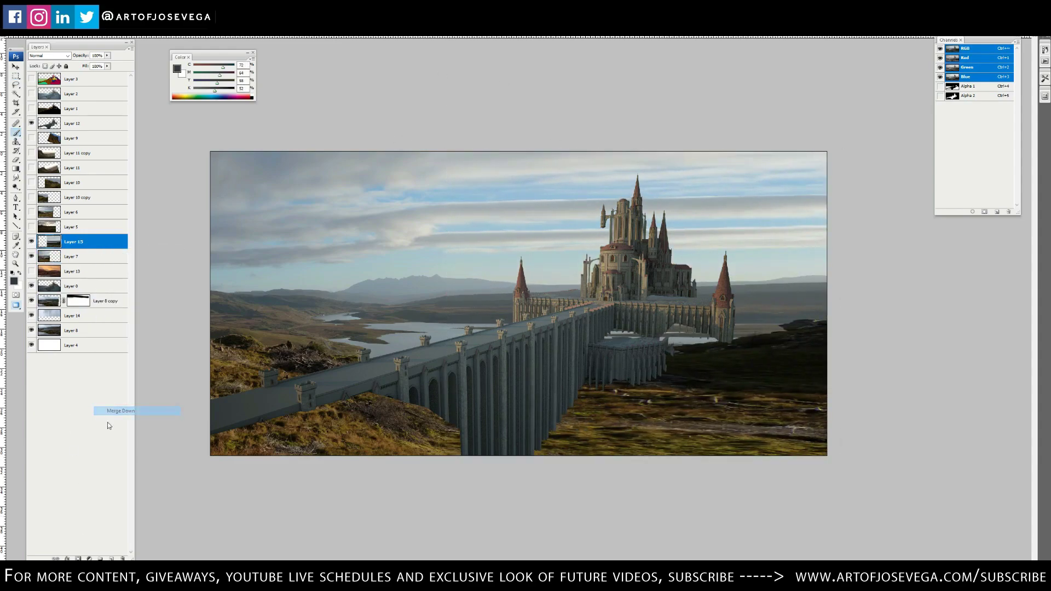
Fade Layer 7 into the sky with a gradient mask and brush in the stormy sky
drag(567, 187, 551, 117)
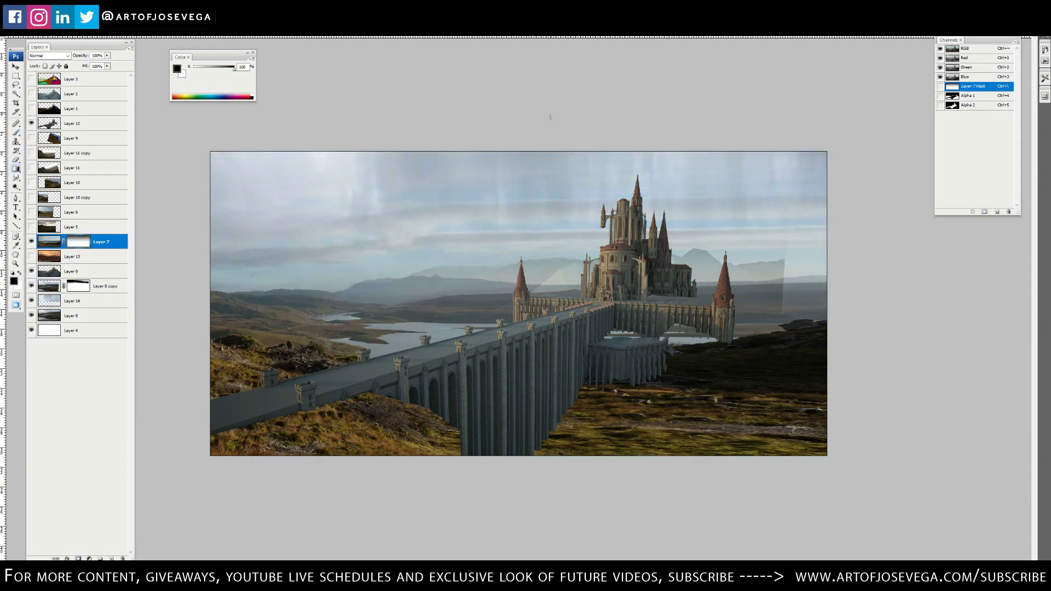
click(31, 242)
click(31, 242)
key(x)
key(bracketleft)
drag(739, 277, 811, 334)
drag(701, 274, 353, 271)
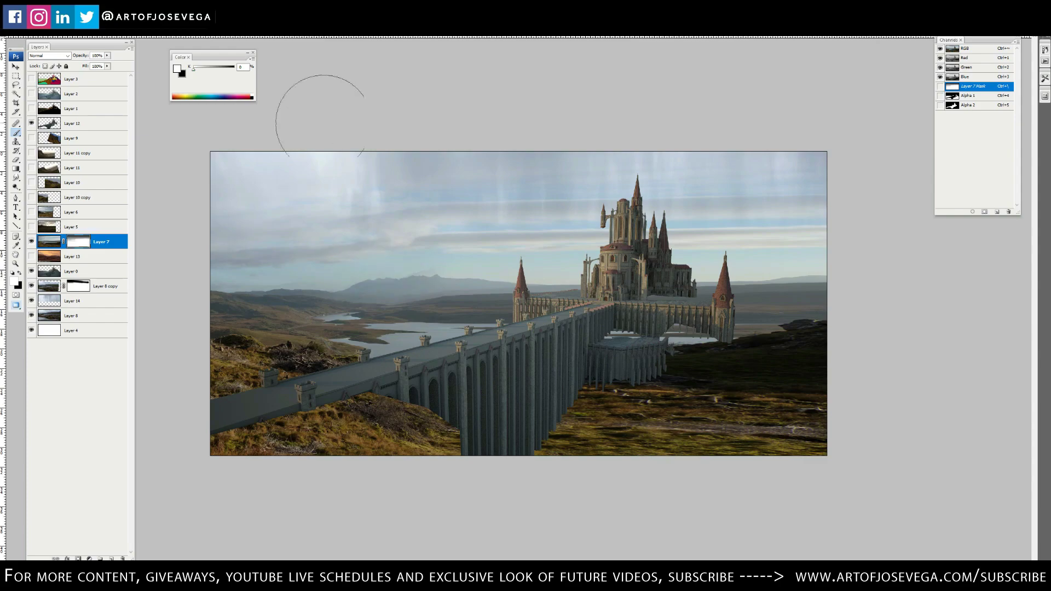
key(x)
mouse_move(758, 176)
mouse_down()
mouse_move(277, 229)
mouse_move(395, 296)
mouse_up()
Refine Layer 7's mask to restore the hills and haze the distant left mountains
key(x)
key(bracketleft)
drag(728, 273, 810, 318)
drag(329, 307, 498, 330)
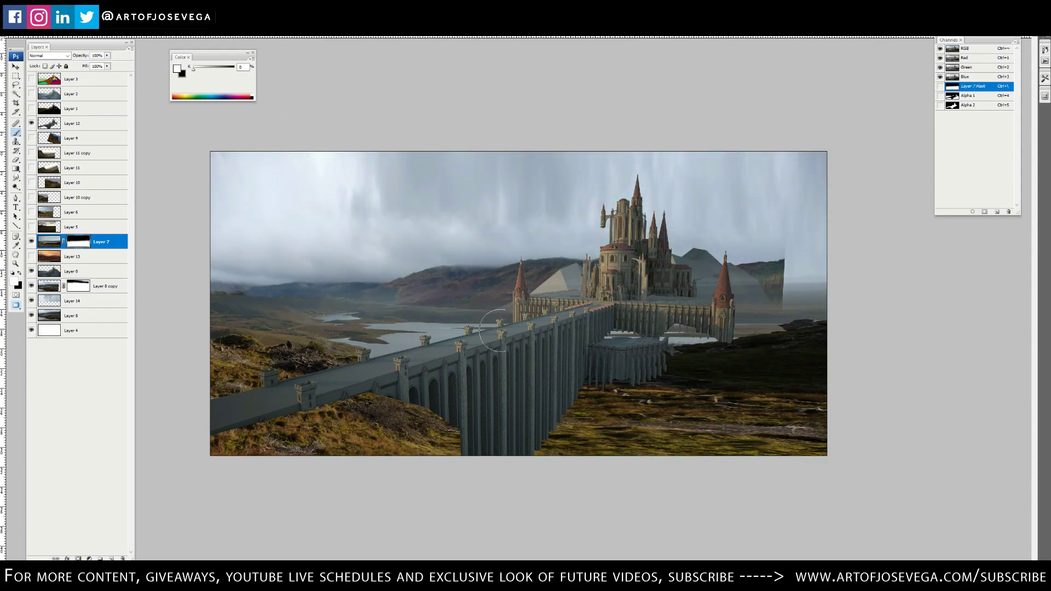
key(bracketright)
drag(160, 290, 474, 306)
key(bracketright)
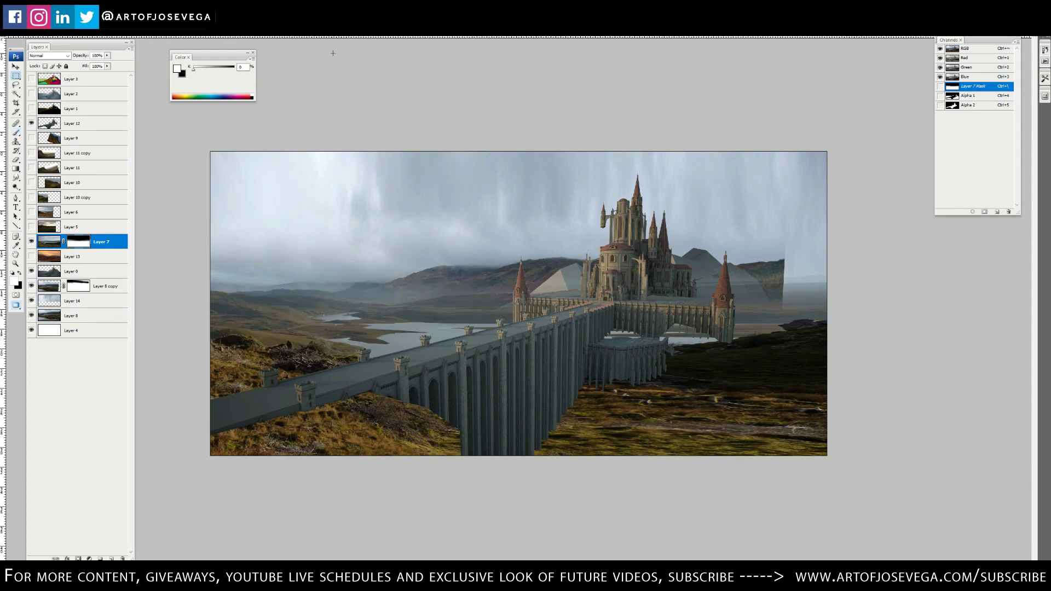
click(64, 227)
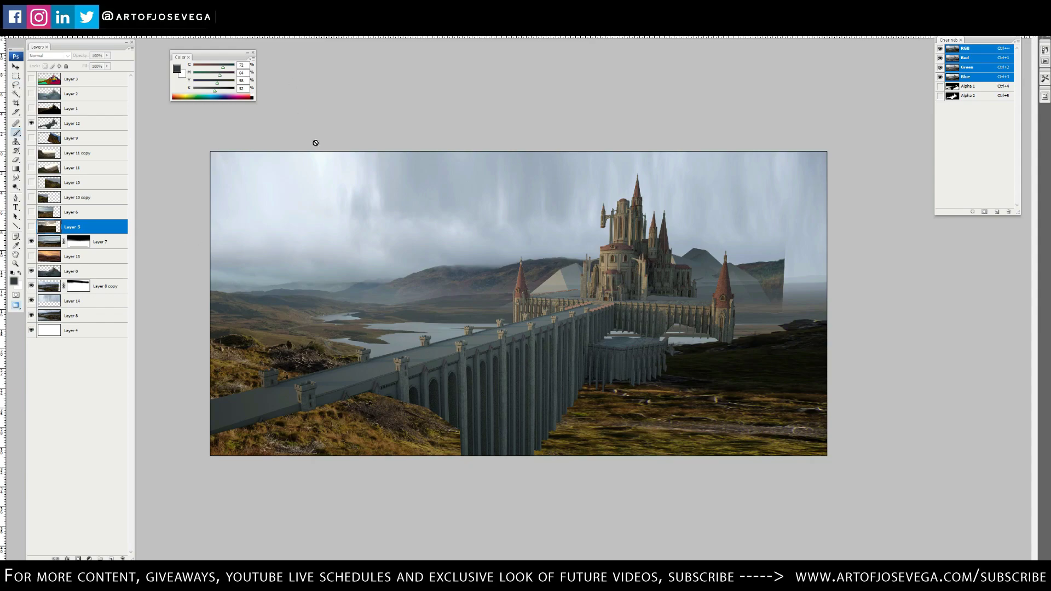
Place Layer 6 below Layer 5 and mask out its cloudy sky and horizon haze
click(31, 211)
click(32, 212)
drag(71, 212, 93, 229)
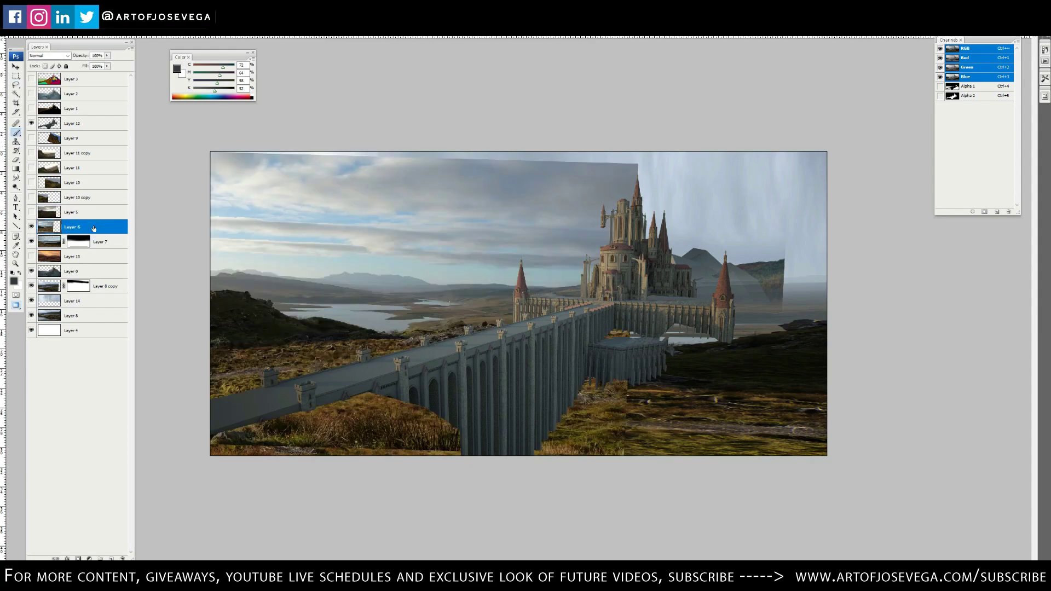
click(78, 559)
key(b)
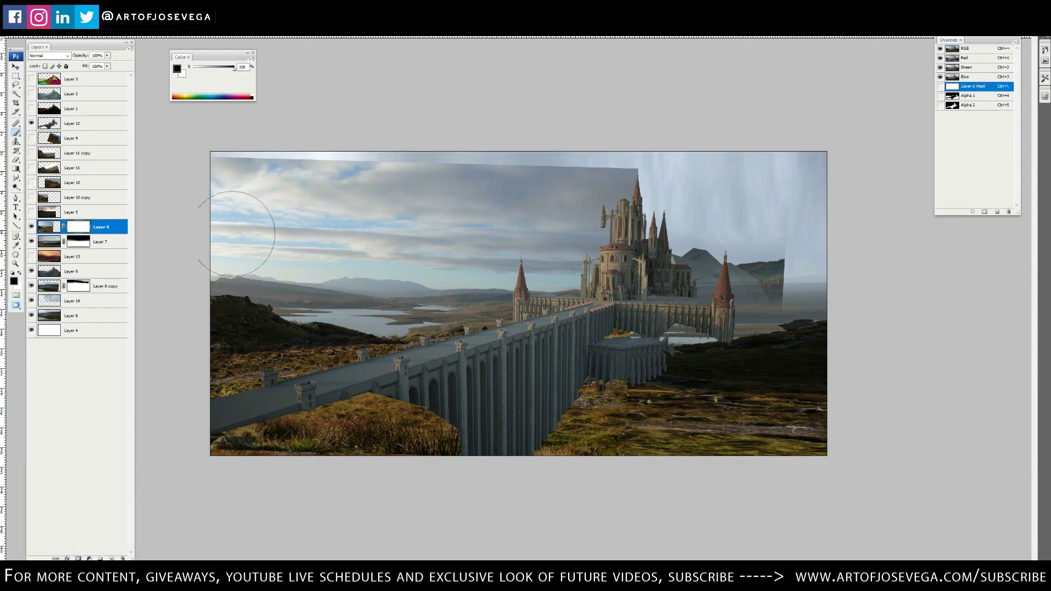
mouse_move(220, 242)
mouse_down()
mouse_move(265, 171)
mouse_move(445, 206)
mouse_move(191, 208)
mouse_up()
drag(183, 260, 635, 277)
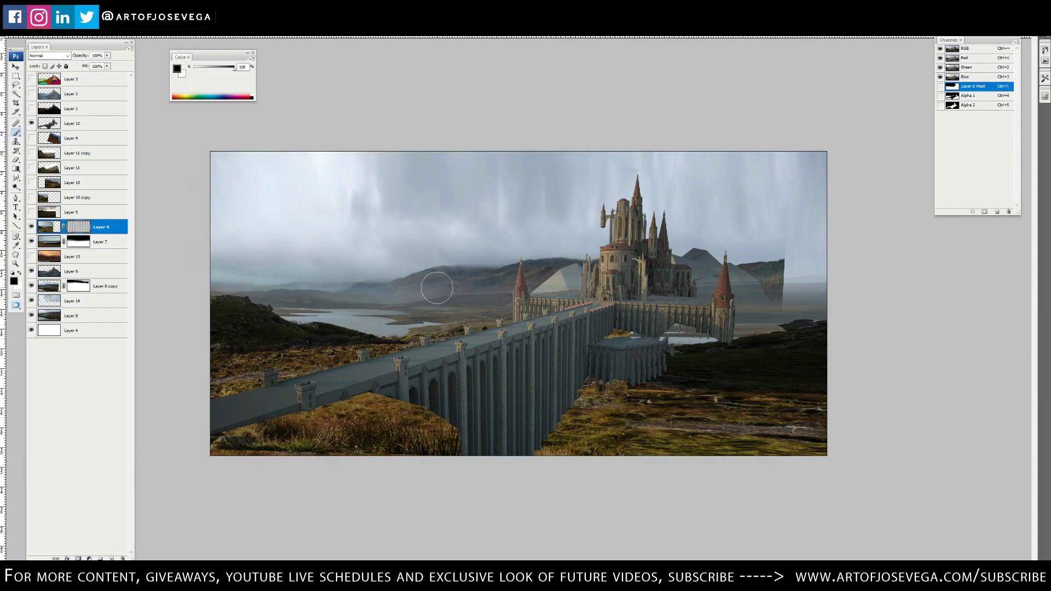
key(x)
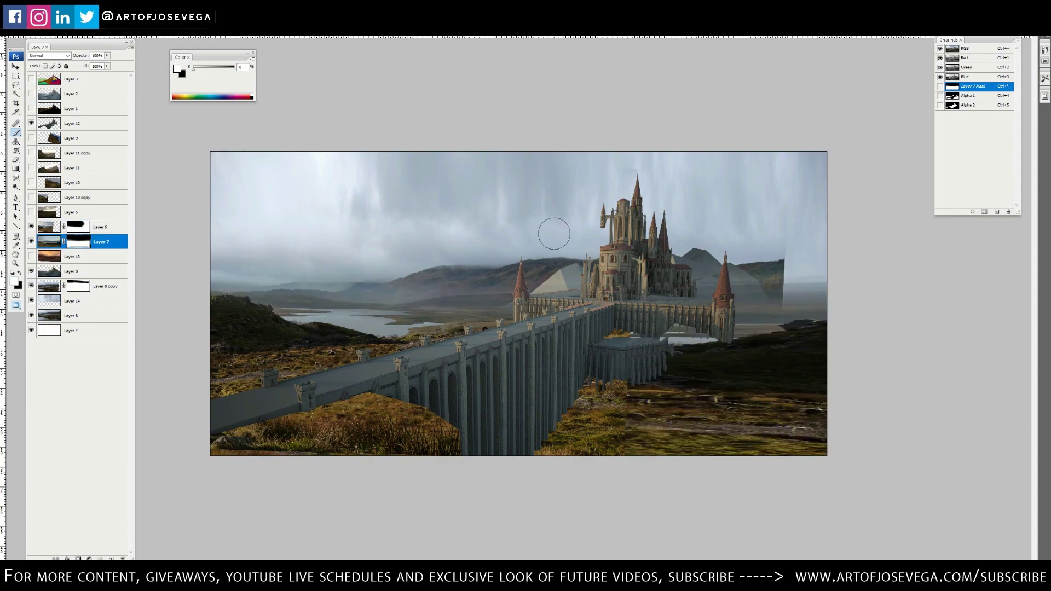
key(ctrl+grave)
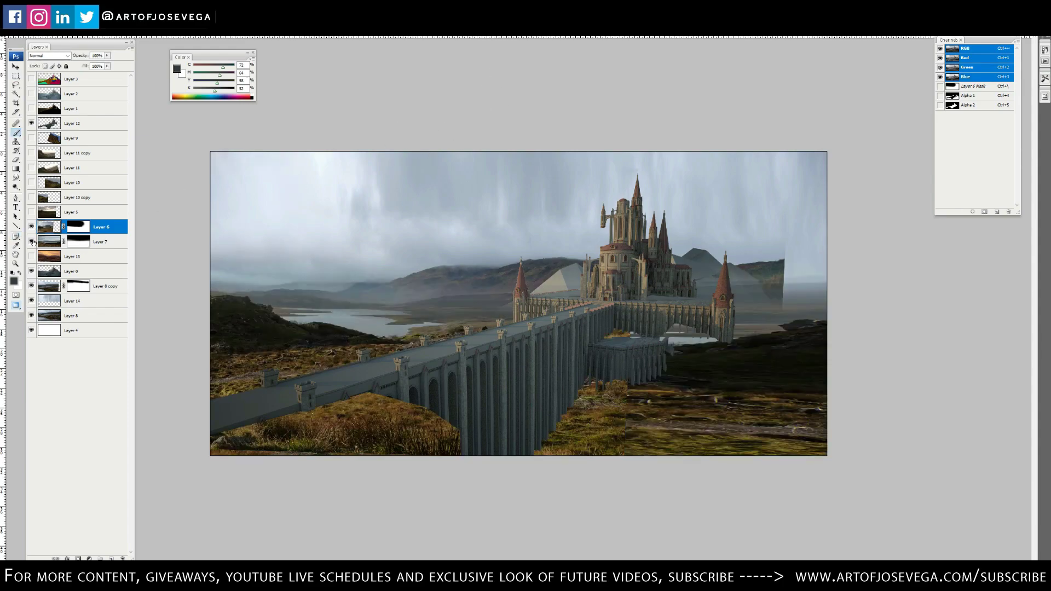
Paint Layer 7's mask to bring in a brighter sky patch right of the castle
click(78, 241)
mouse_move(756, 241)
mouse_down()
mouse_move(781, 239)
mouse_move(773, 253)
mouse_move(657, 246)
mouse_up()
key(x)
key(m)
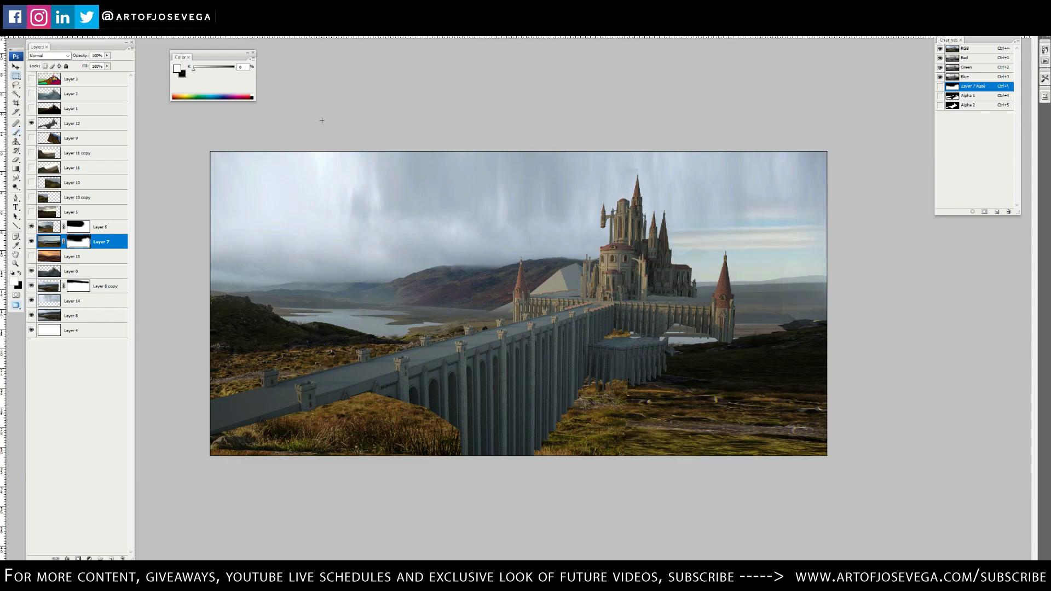
Toggle layers to compare, and hide Layer 0's grey pyramid block
click(32, 227)
click(32, 228)
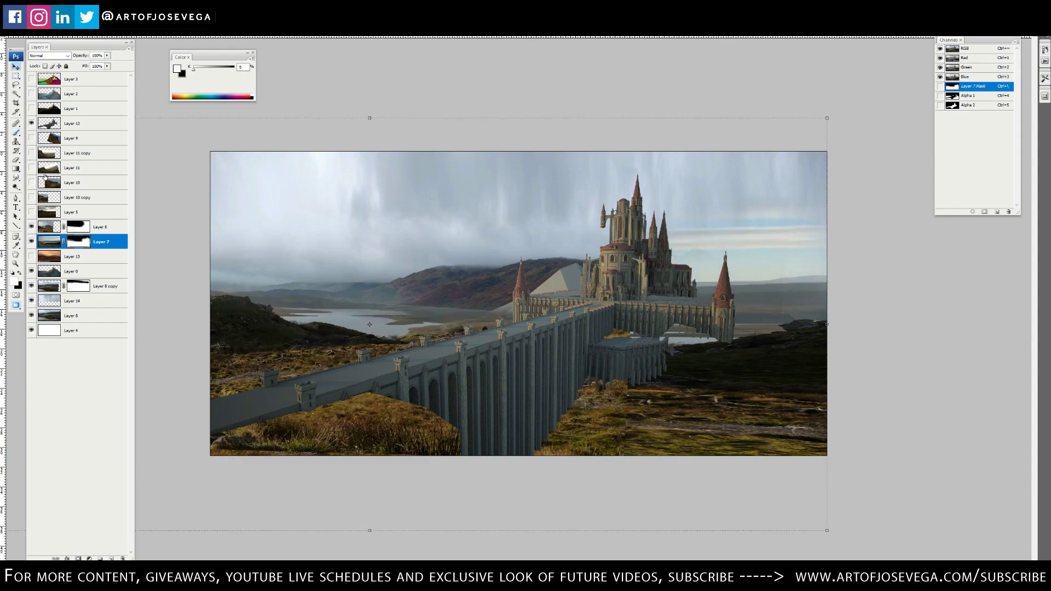
click(31, 198)
click(31, 182)
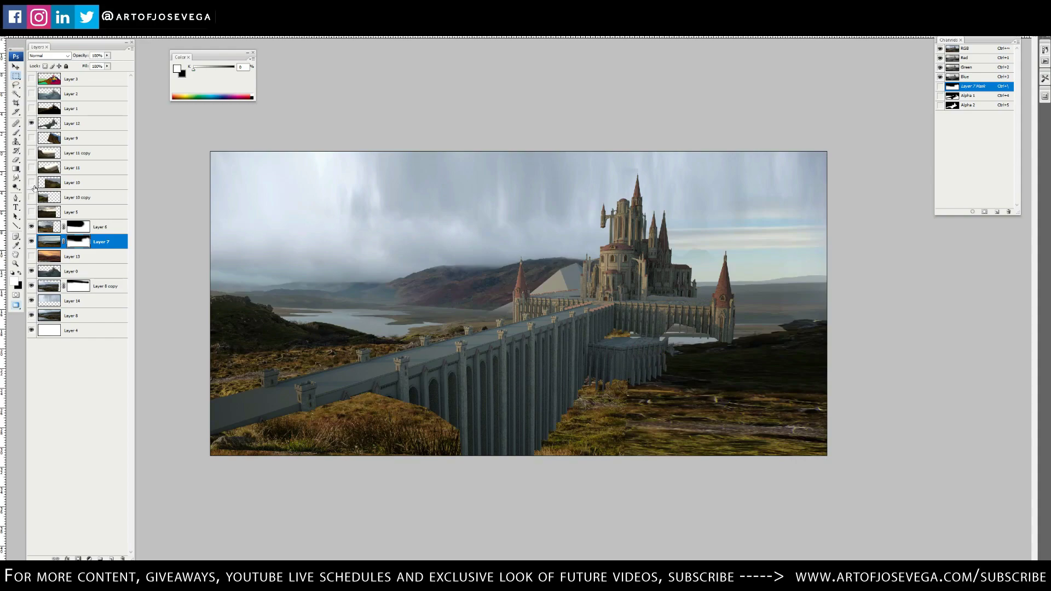
click(31, 271)
click(31, 241)
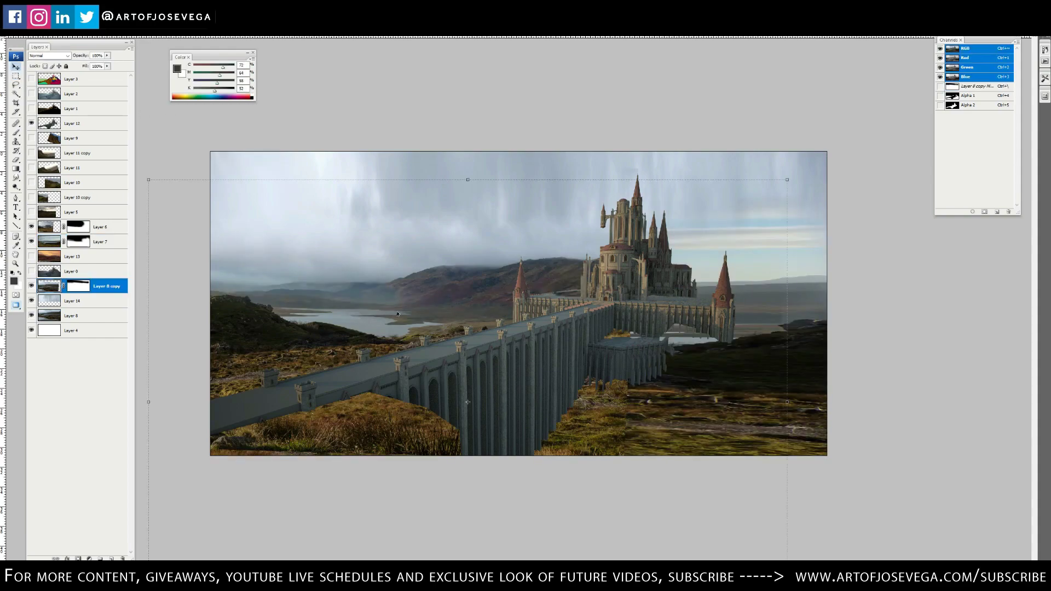
drag(47, 290, 50, 222)
key(v)
drag(657, 314, 887, 307)
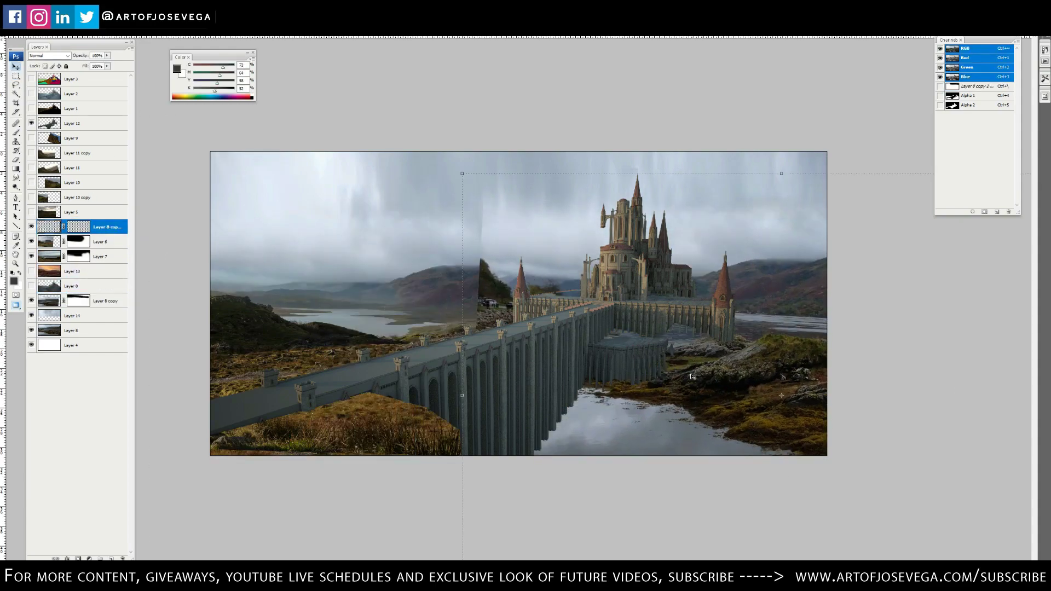
click(78, 227)
key(b)
key(d)
key(x)
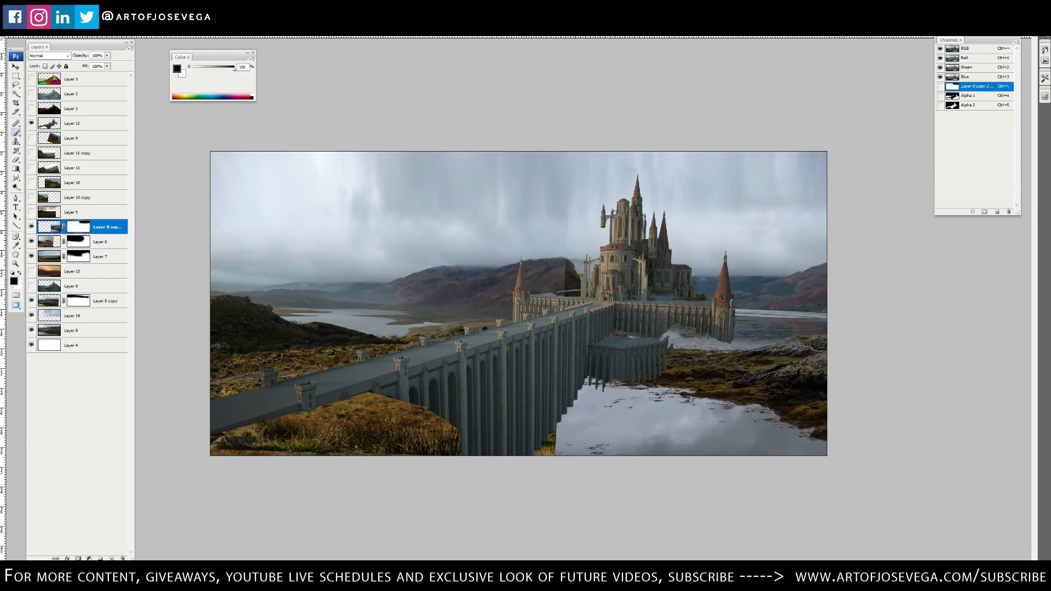
drag(602, 417, 794, 339)
drag(602, 433, 881, 472)
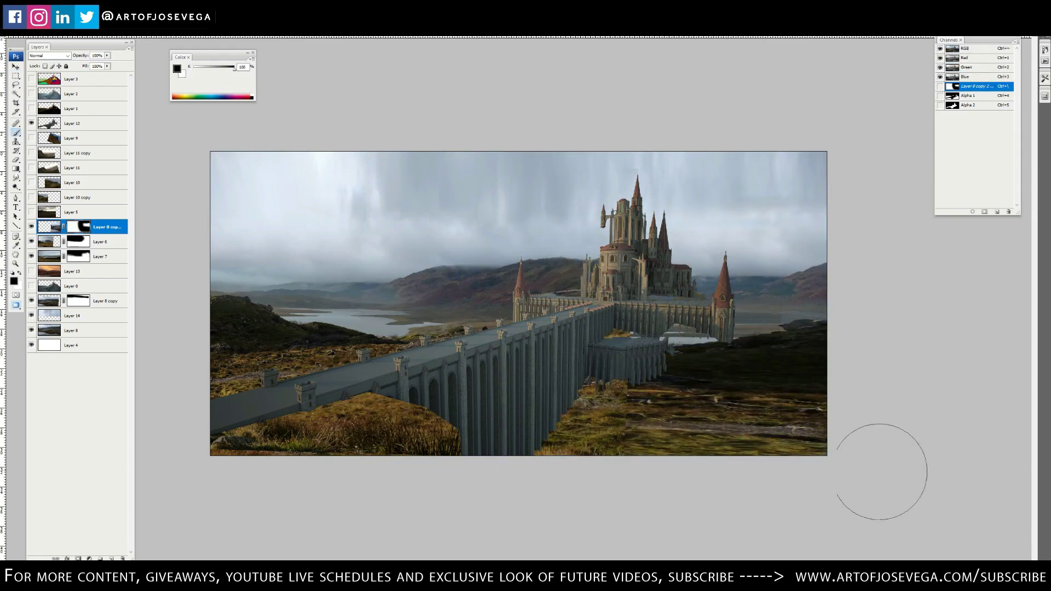
key(m)
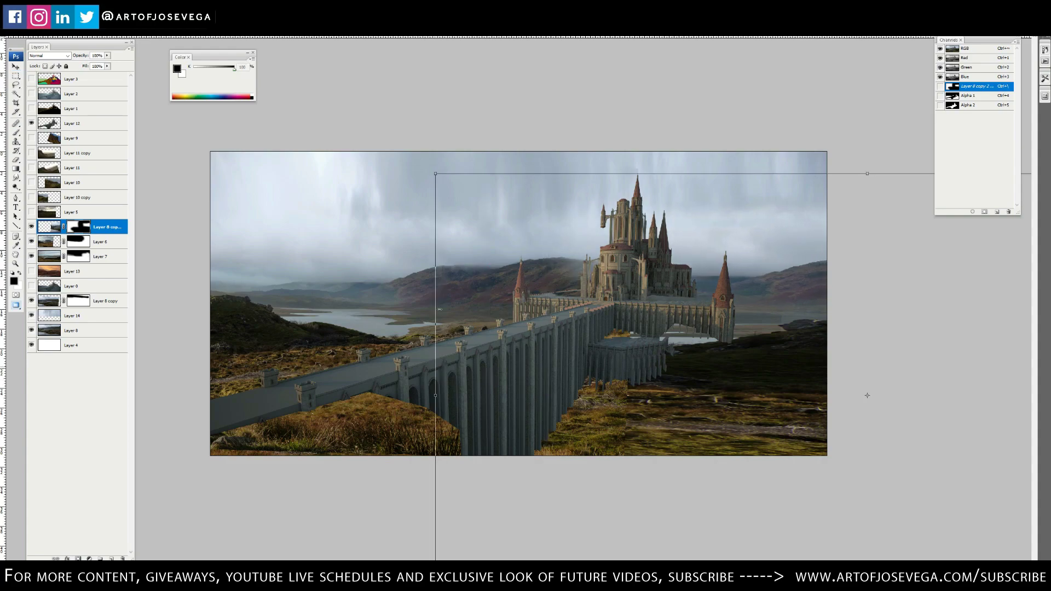
key(alt+BackSpace)
key(ctrl+d)
key(ctrl+z)
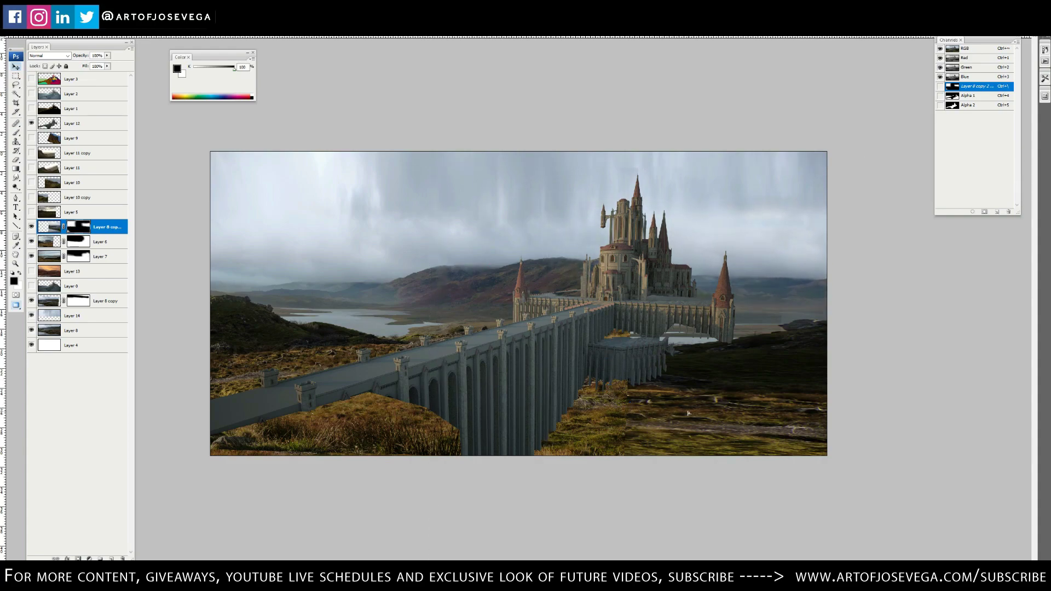
click(31, 244)
click(49, 302)
key(ctrl+t)
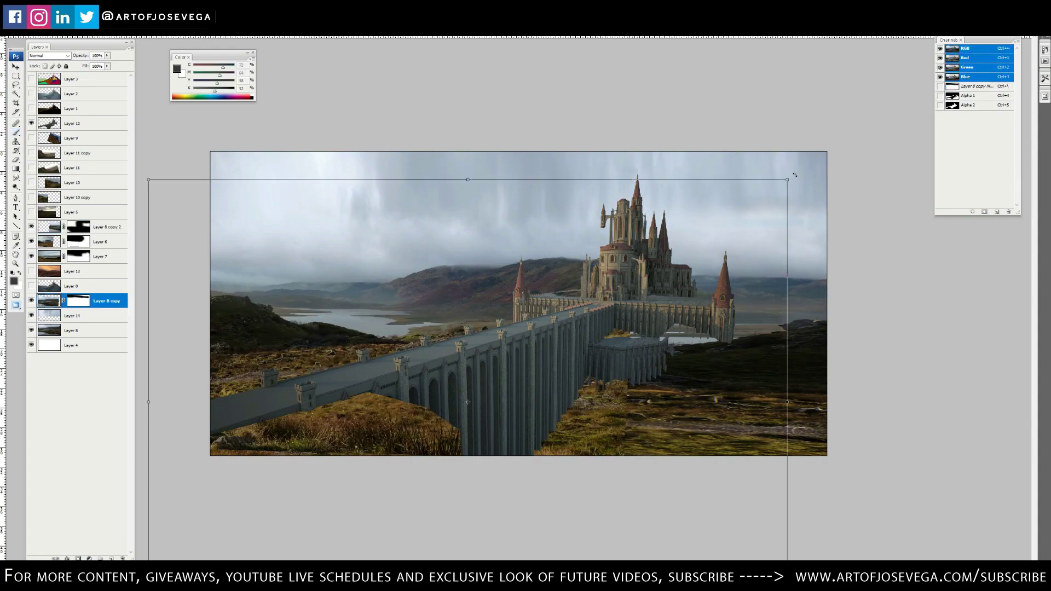
key(Escape)
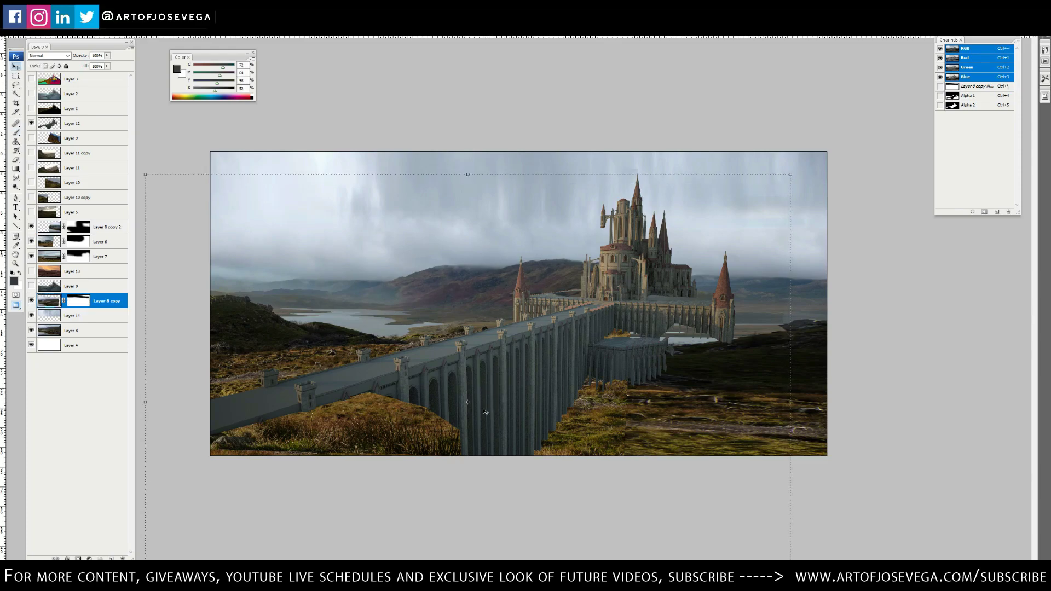
key(m)
key(b)
click(33, 204)
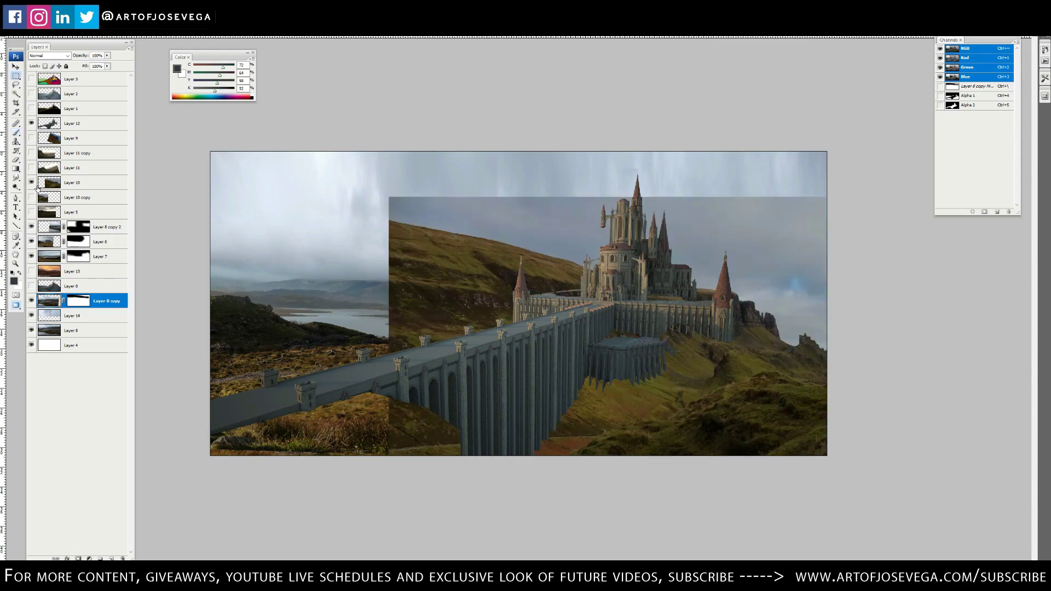
Copy the left cliff from the Layer 11 copy hillside photo and stretch it to the top
click(48, 183)
click(31, 152)
click(77, 153)
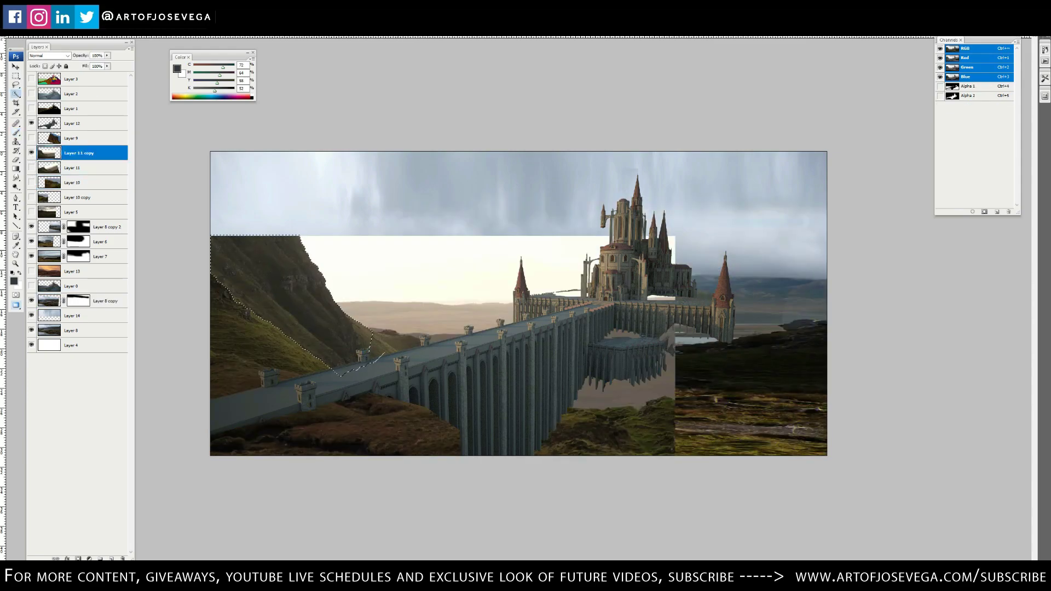
drag(322, 334, 517, 332)
key(ctrl+j)
key(v)
click(31, 168)
key(m)
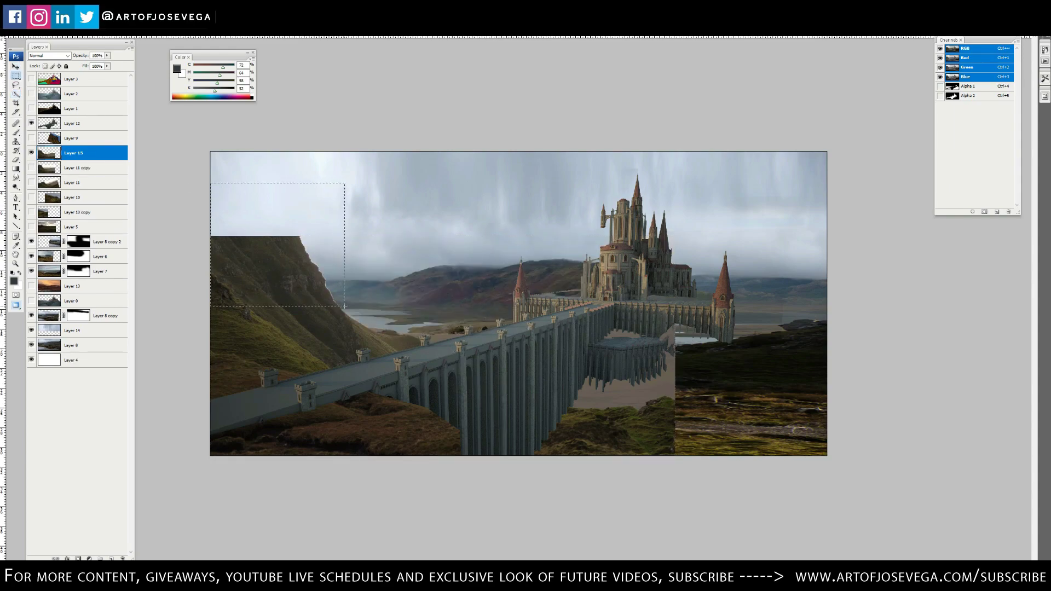
key(ctrl+t)
drag(278, 183, 278, 47)
key(Return)
Darken the cliff with Levels and mask its base to blend into the ground
key(ctrl+l)
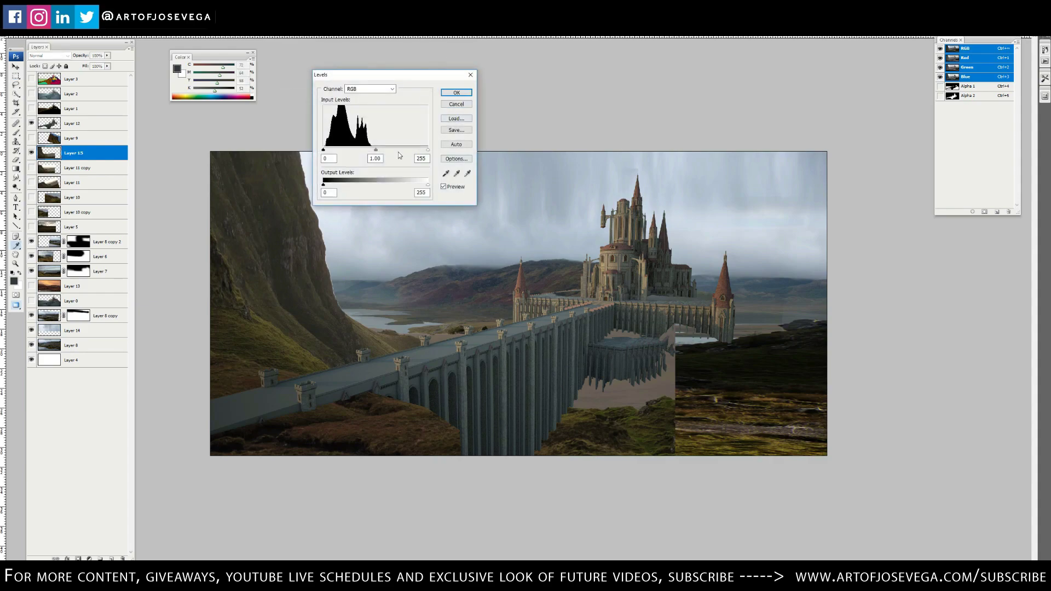
drag(375, 150, 380, 151)
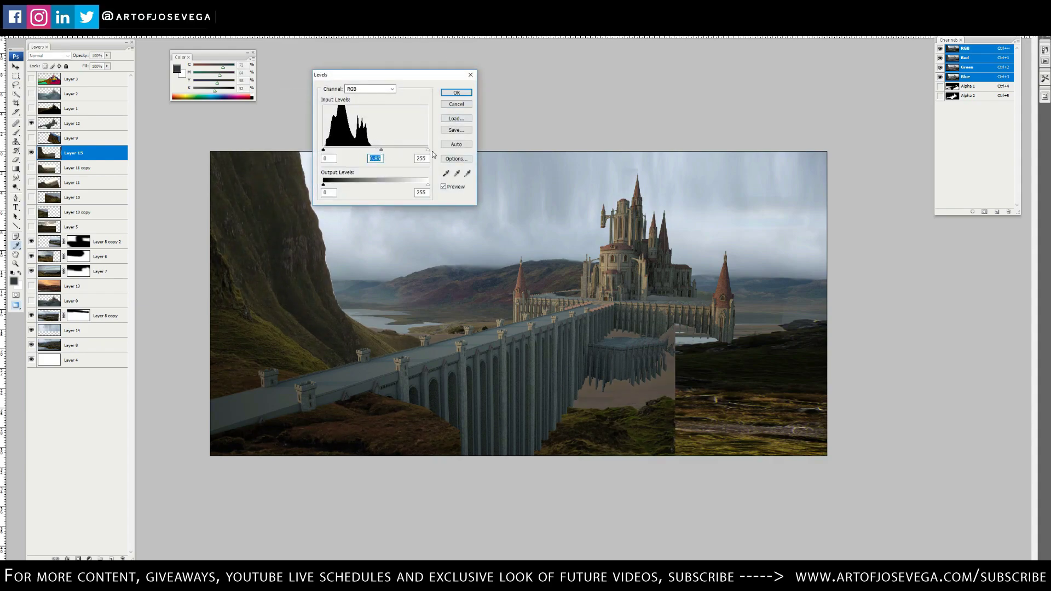
key(Return)
click(78, 558)
key(b)
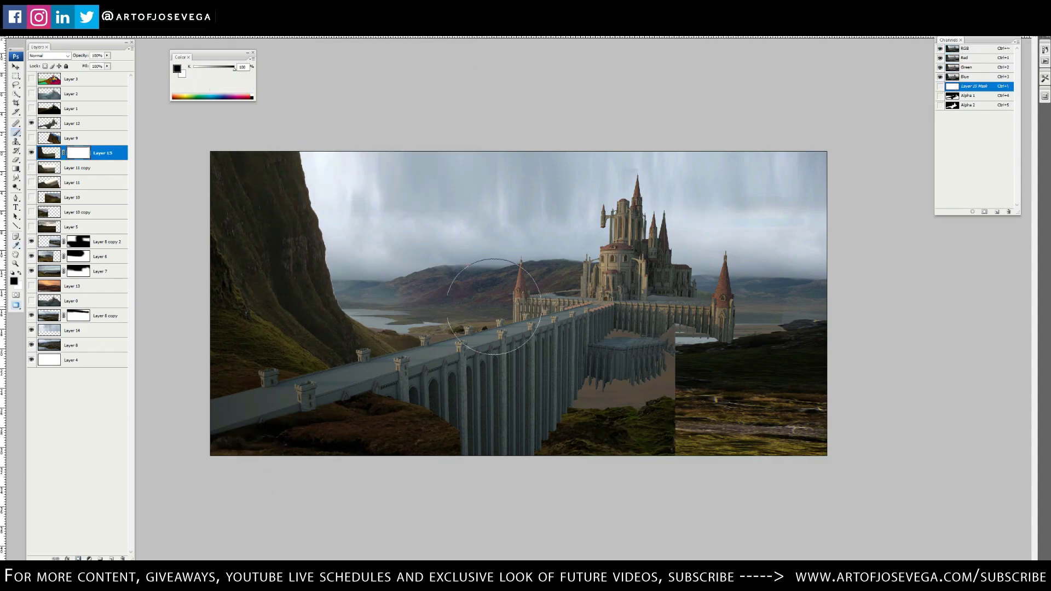
drag(494, 306, 416, 323)
mouse_move(646, 370)
mouse_down()
mouse_move(635, 402)
mouse_move(673, 446)
mouse_up()
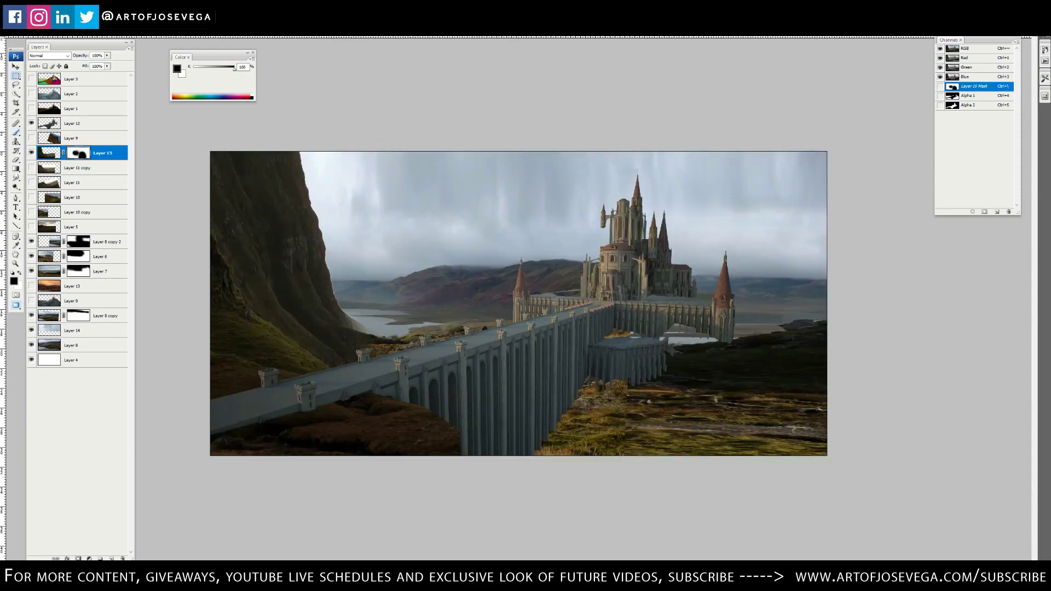
key(ctrl+grave)
right_click(389, 254)
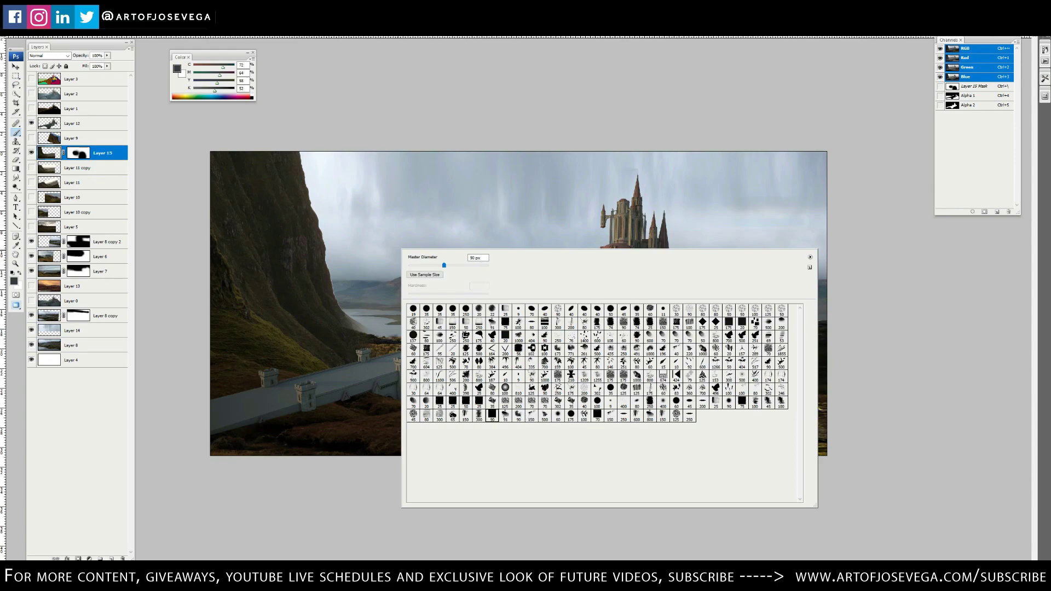
Flip the canvas horizontally and copy the lassoed lower-right foreground to Layer 16
key(Return)
key(ctrl+backslash)
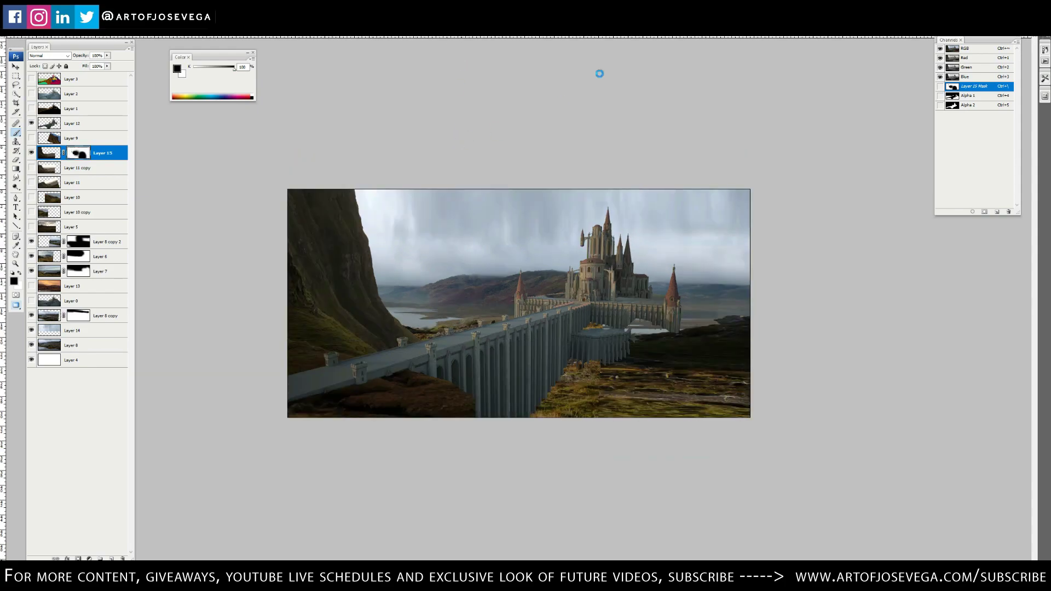
key(ctrl+minus)
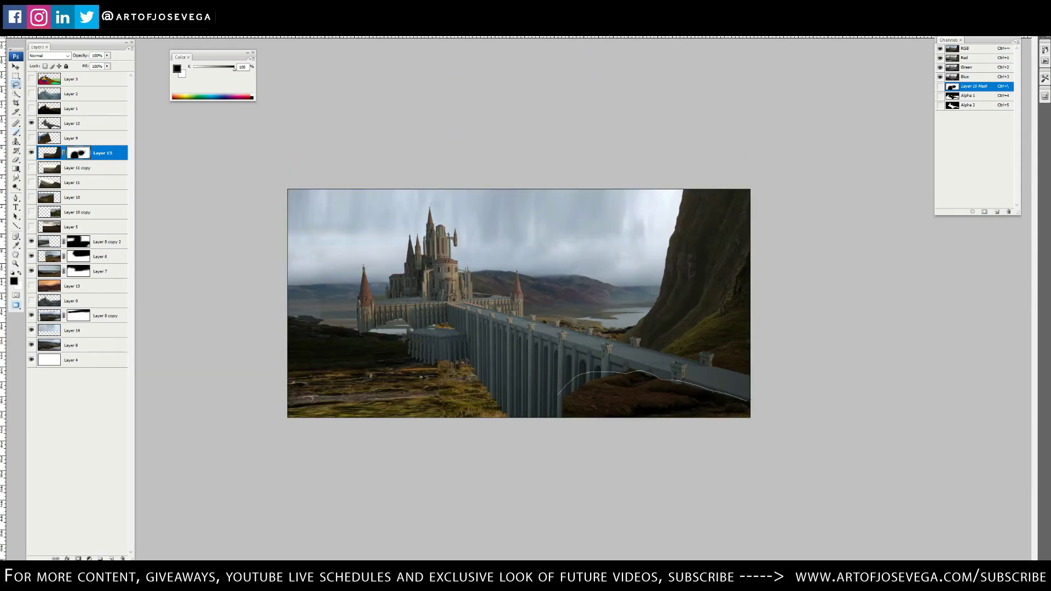
click(49, 158)
key(ctrl+j)
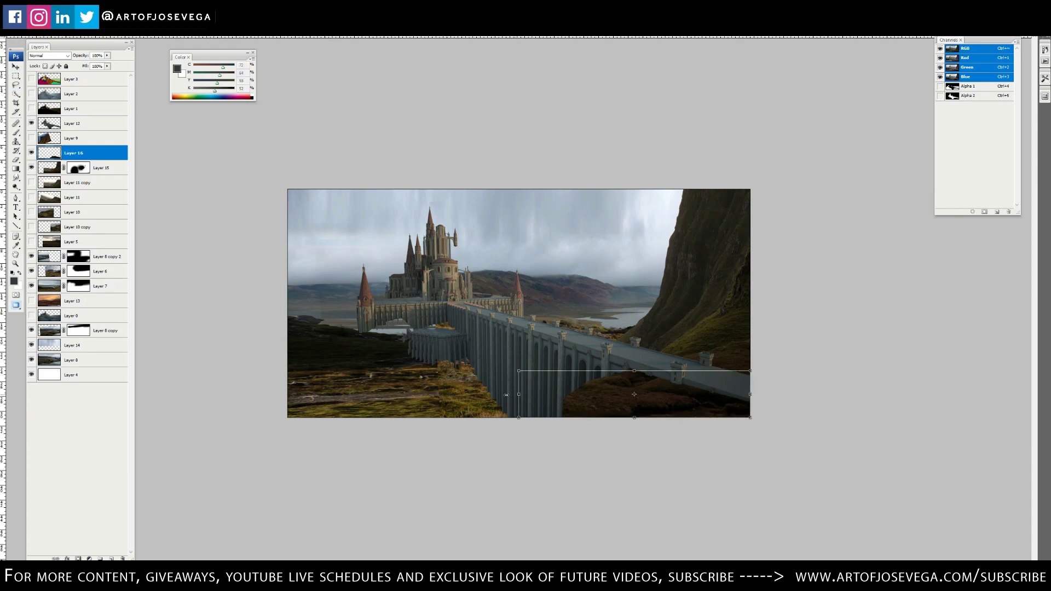
Move Layer 16 up the stack and prepare a new layer with a soft grey brush
key(v)
drag(98, 150, 93, 116)
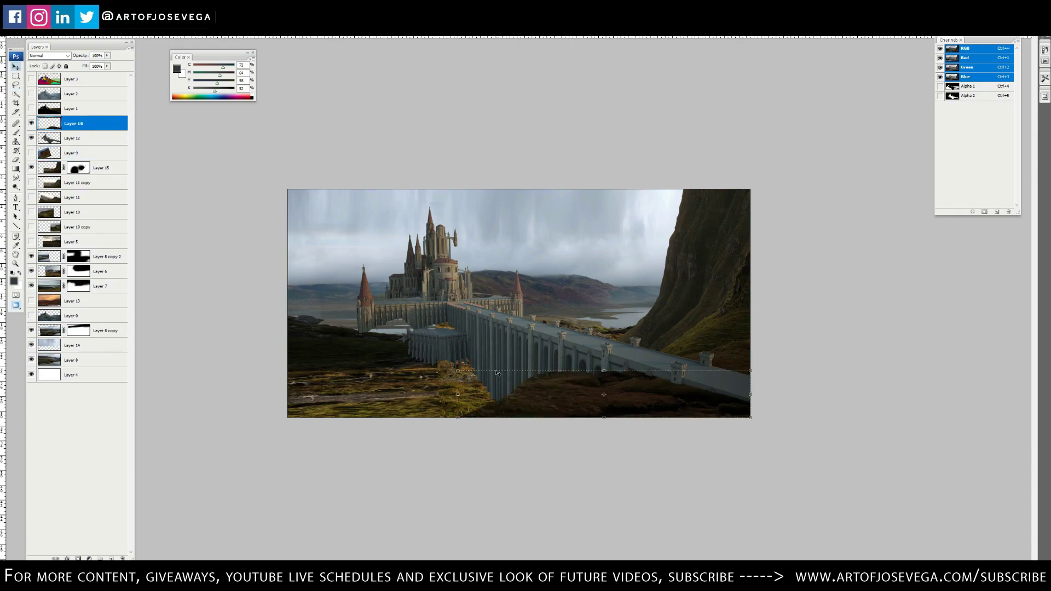
key(ctrl+plus)
click(31, 242)
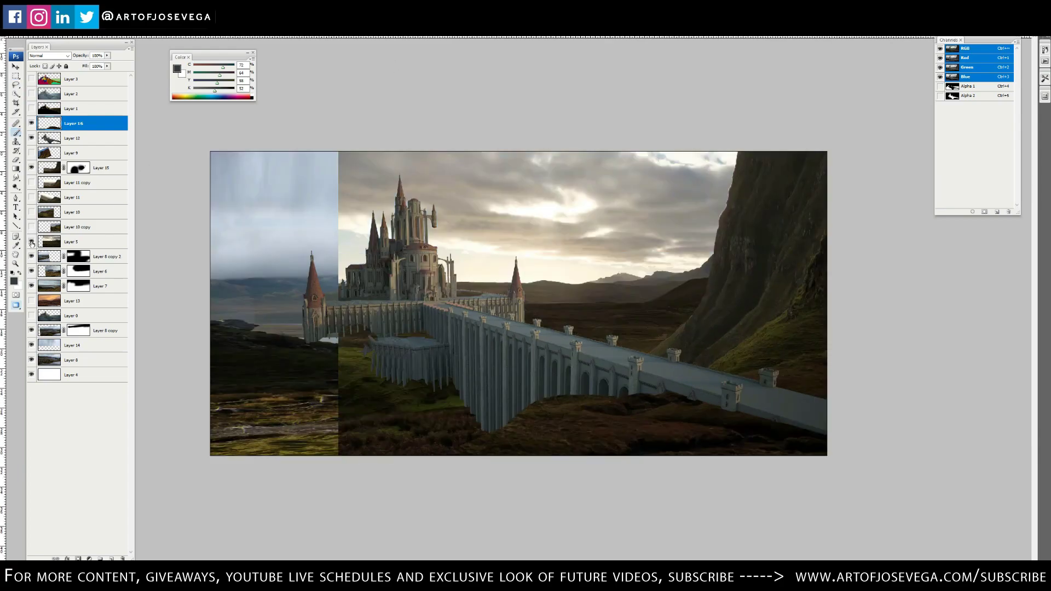
click(31, 257)
click(32, 256)
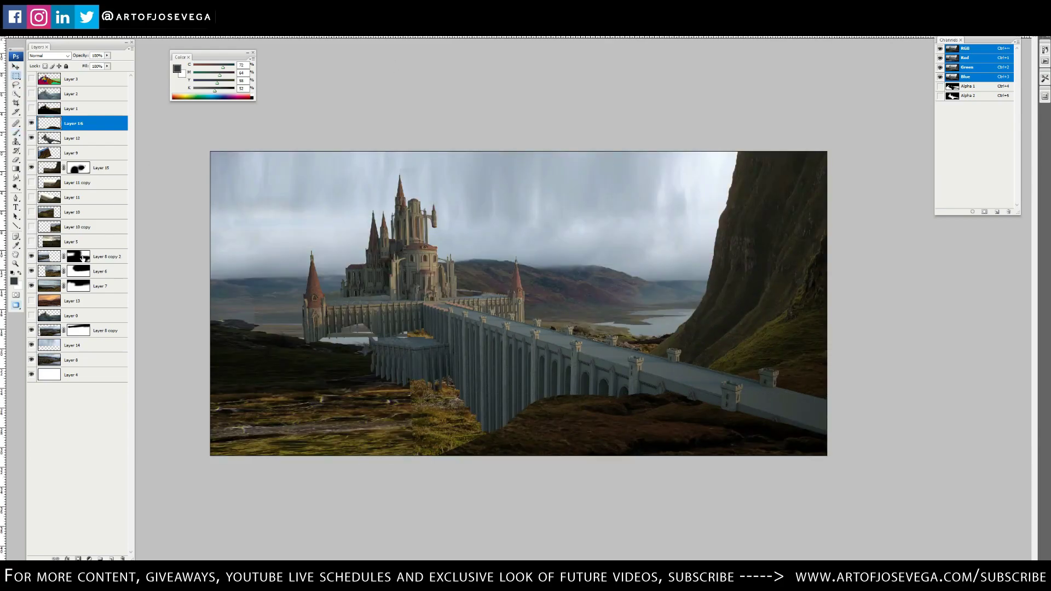
click(76, 256)
key(ctrl+alt+shift+n)
alt+click(647, 247)
right_click(633, 267)
double_click(710, 304)
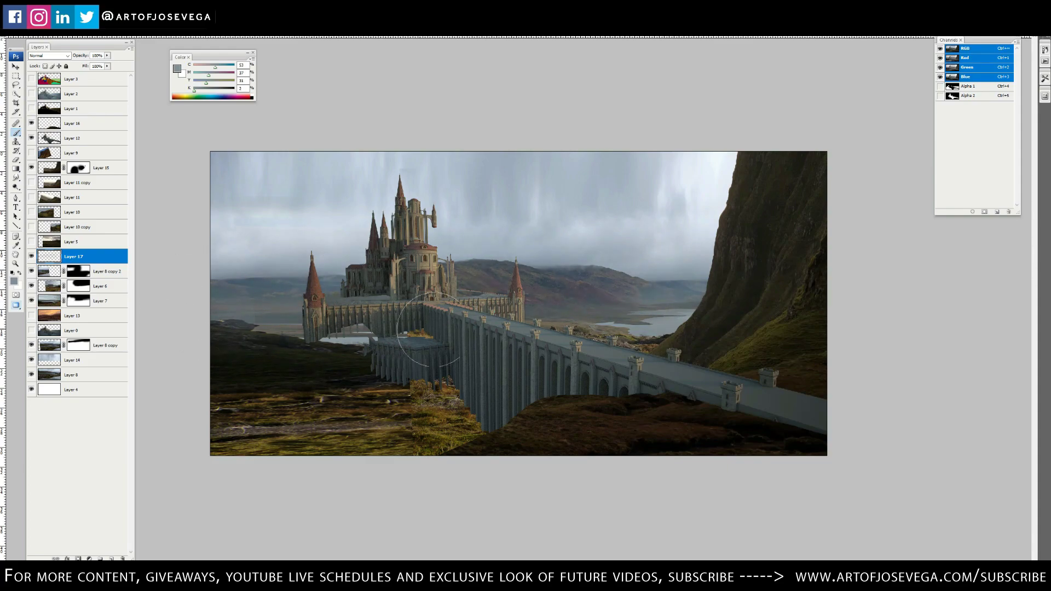
key(m)
Duplicate the Layer 12 castle and bridge and darken the copy with Curves
click(77, 138)
key(ctrl+j)
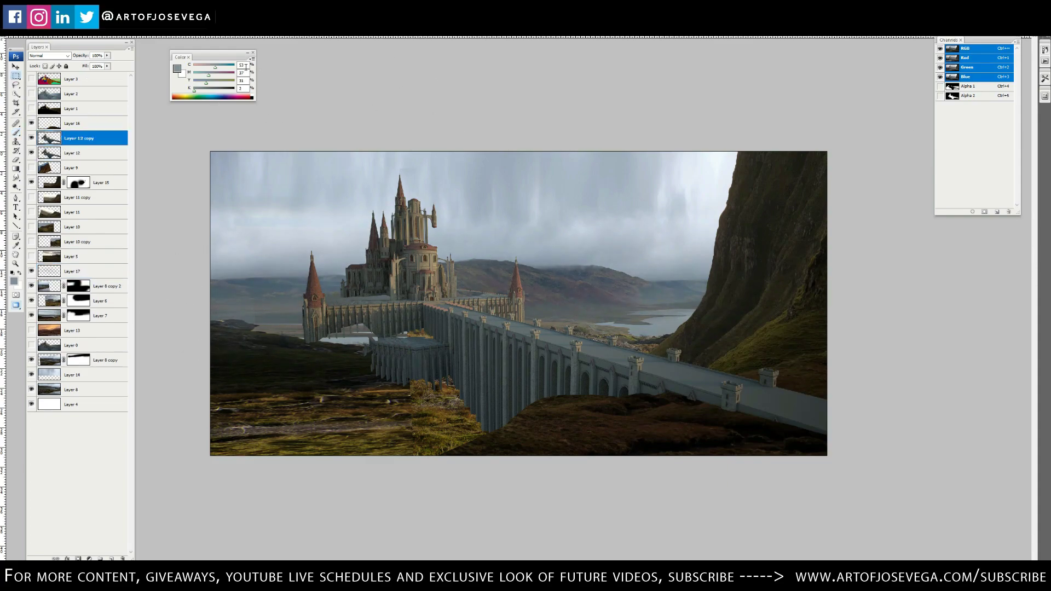
key(ctrl+m)
drag(863, 258, 863, 265)
drag(923, 197, 925, 212)
drag(863, 265, 861, 264)
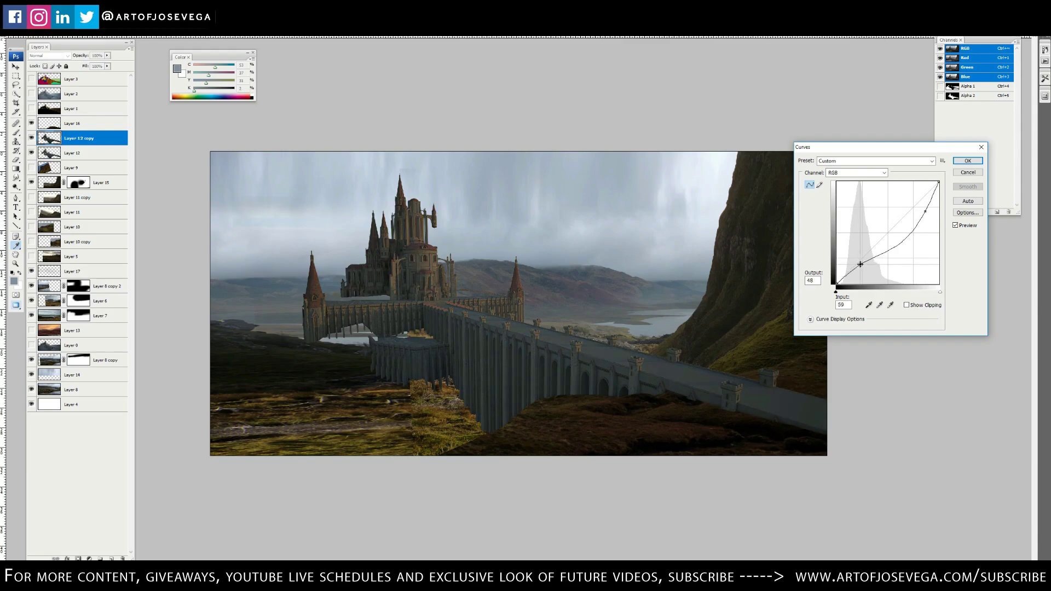
key(Return)
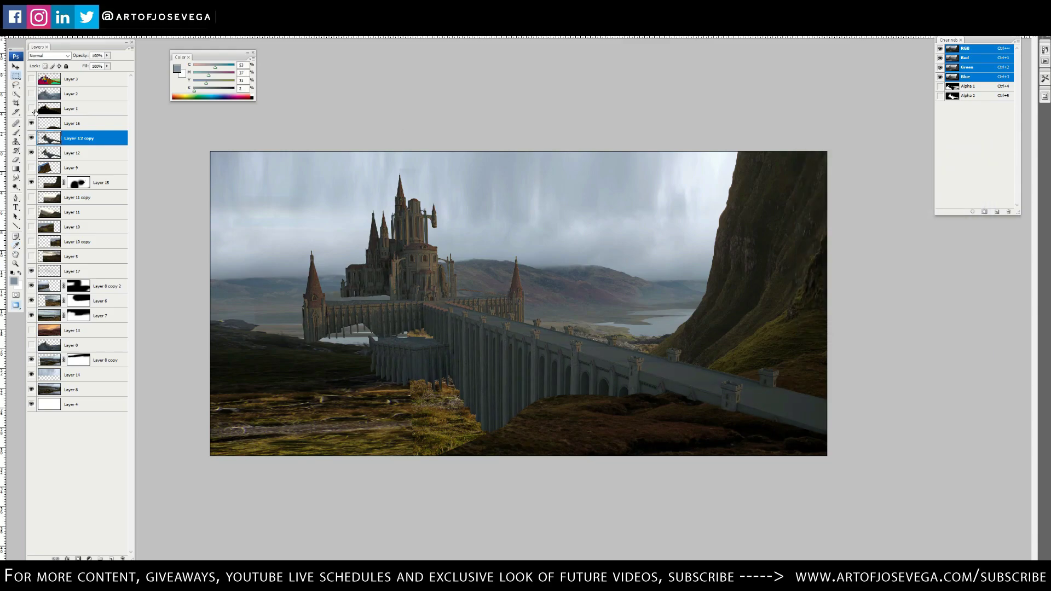
Hide Layer 9's old foreground ground and show the Layer 10 green hills
click(32, 168)
click(31, 212)
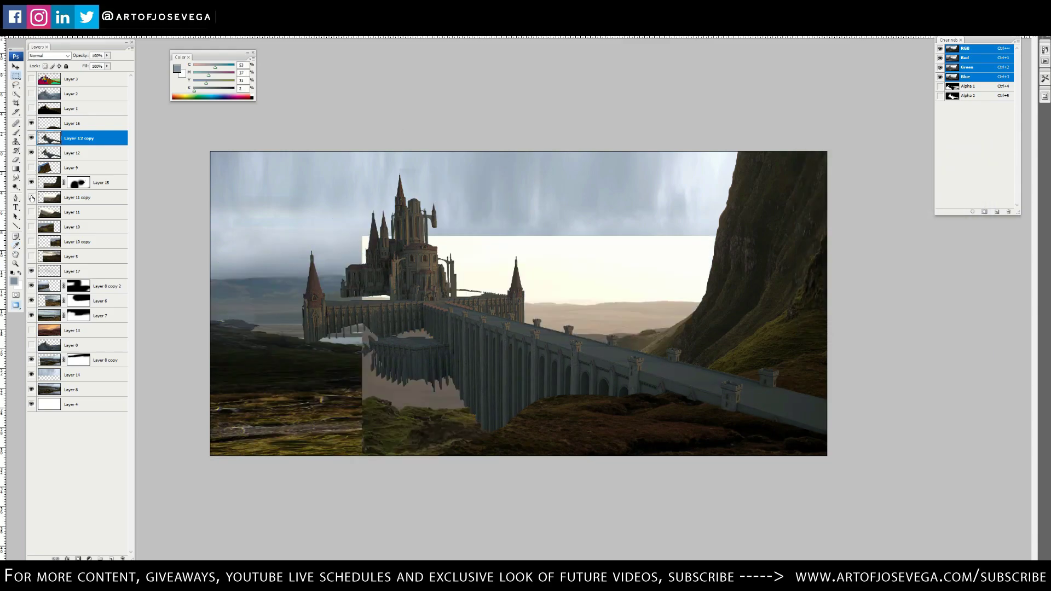
click(31, 227)
Copy the Layer 10 hills to a new layer and make them darker and hazier with Levels
key(w)
click(71, 227)
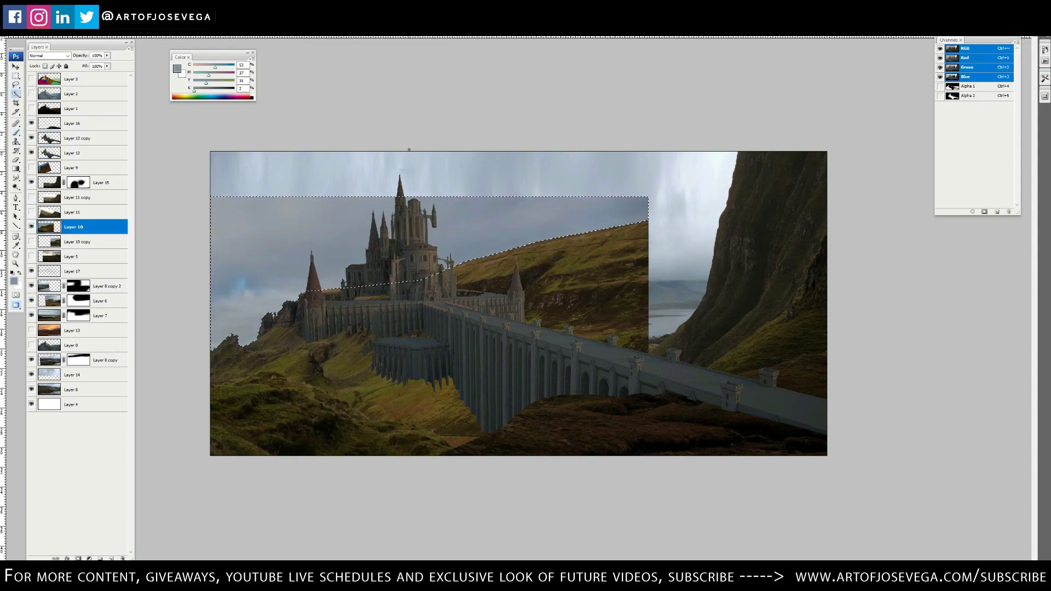
key(ctrl+j)
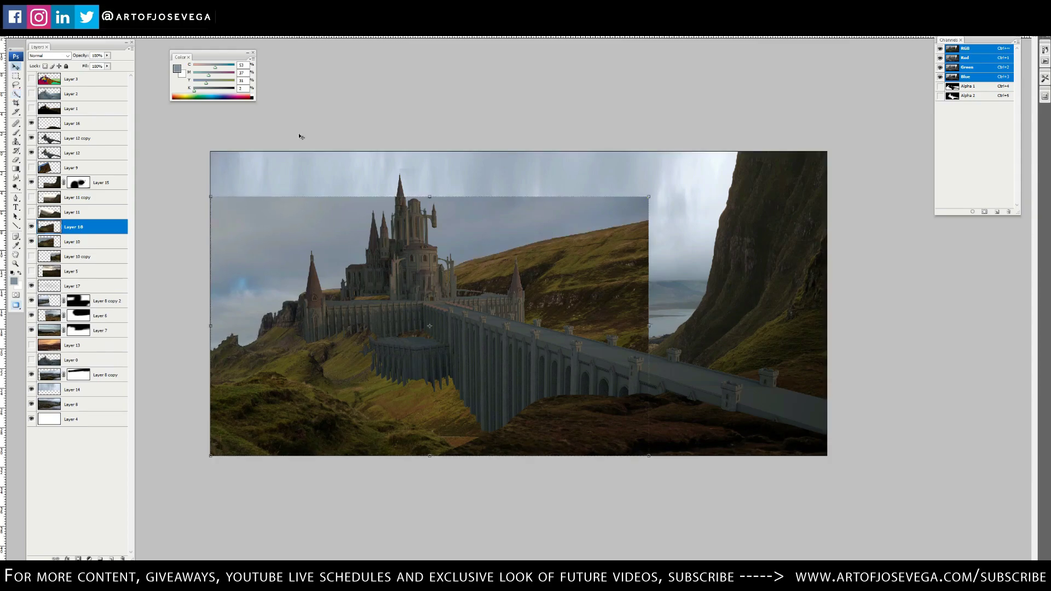
key(v)
click(31, 241)
key(ctrl+l)
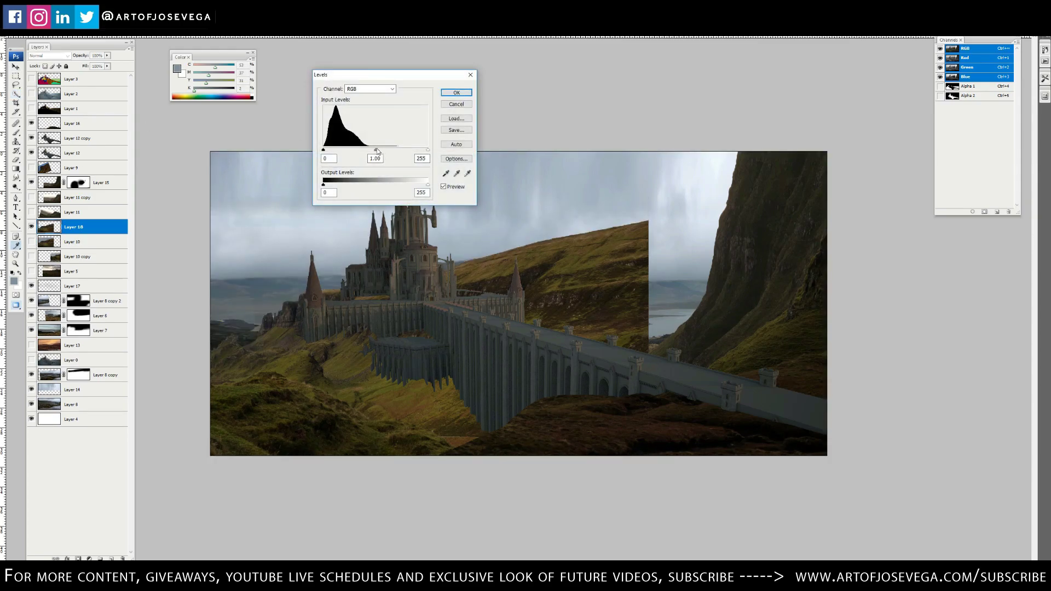
drag(377, 151, 381, 151)
drag(422, 185, 408, 185)
drag(323, 185, 329, 187)
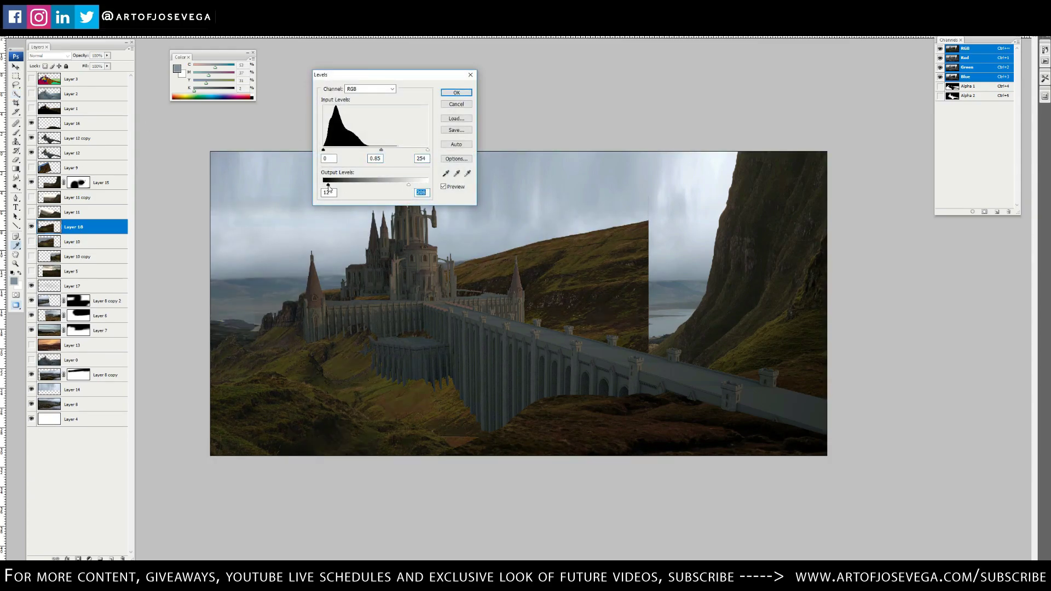
key(Return)
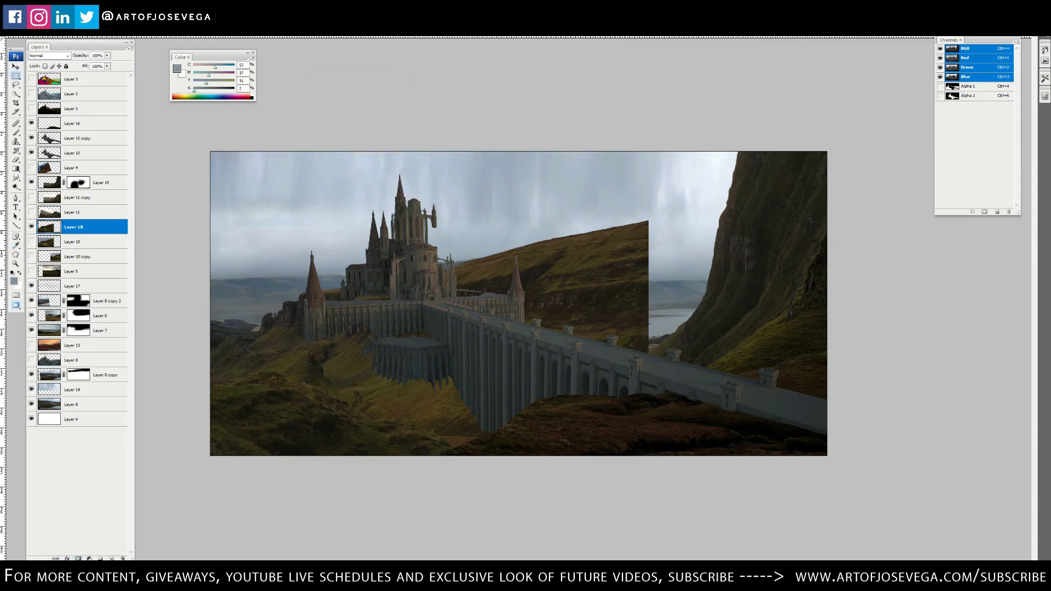
Mask out the hillside patch covering the castle with a brush
click(78, 558)
key(b)
drag(630, 246, 466, 285)
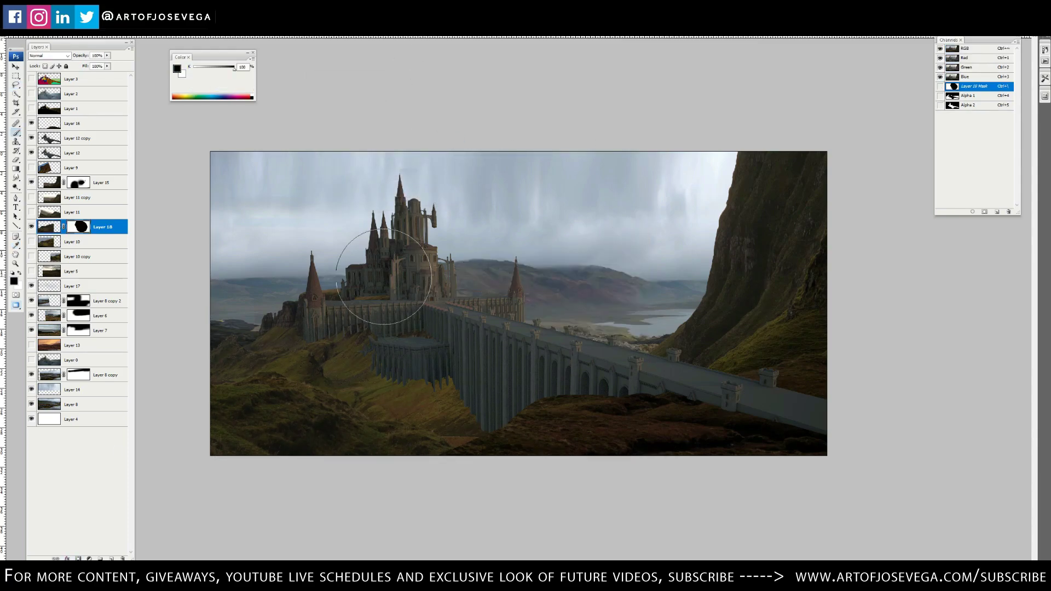
right_click(405, 244)
double_click(708, 402)
Show the Layer 11 tilted mountain photo and free-transform it behind the castle
click(31, 212)
click(74, 212)
key(ctrl+t)
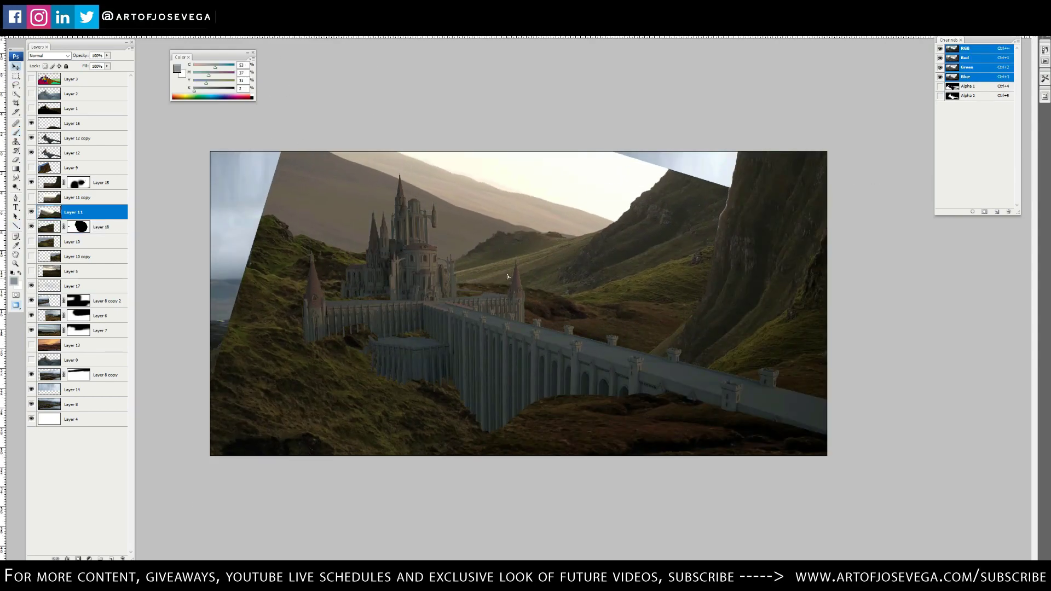
Raise the mountain photo behind the castle, then show the green hills photo and move it higher
drag(521, 385, 547, 307)
key(Return)
click(32, 242)
click(74, 241)
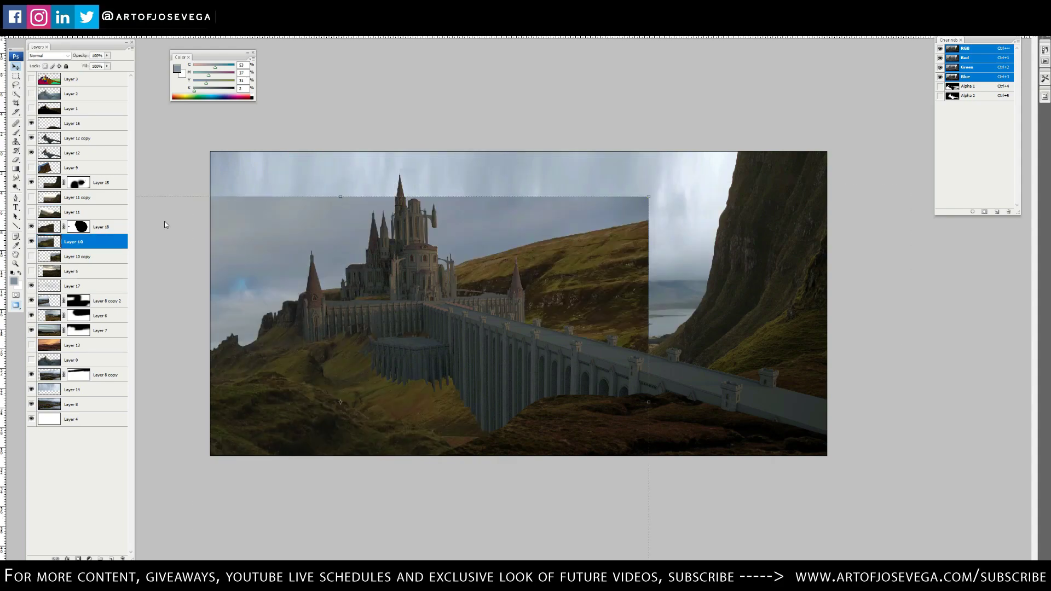
key(m)
key(ctrl+d)
key(v)
mouse_move(463, 383)
mouse_down()
mouse_move(469, 362)
mouse_move(450, 343)
mouse_up()
Duplicate the hills photo layer and shift the copy to reveal rock spires
key(m)
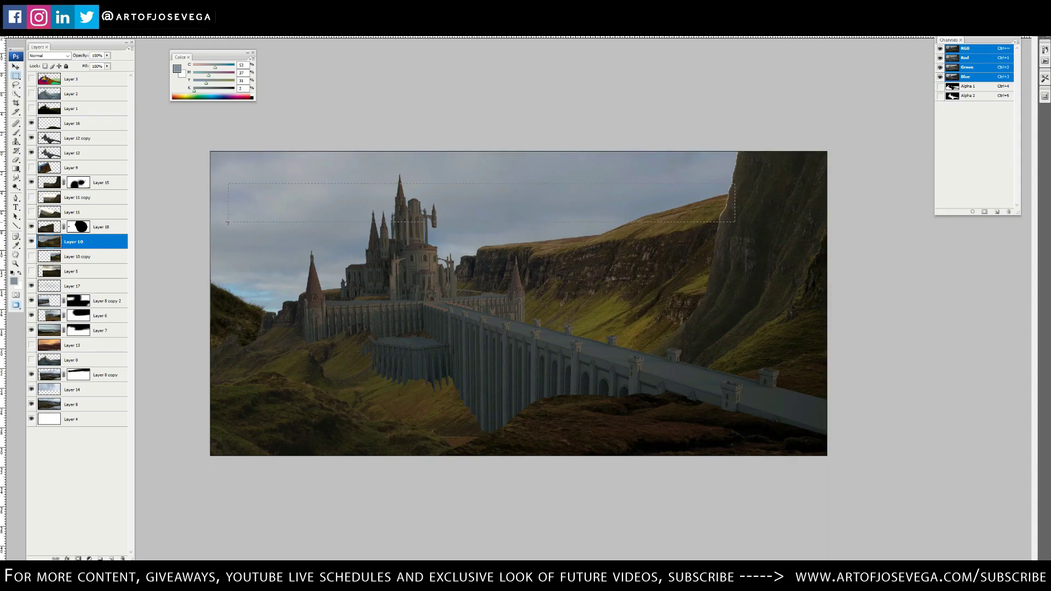
key(v)
key(ctrl+j)
drag(329, 236, 556, 236)
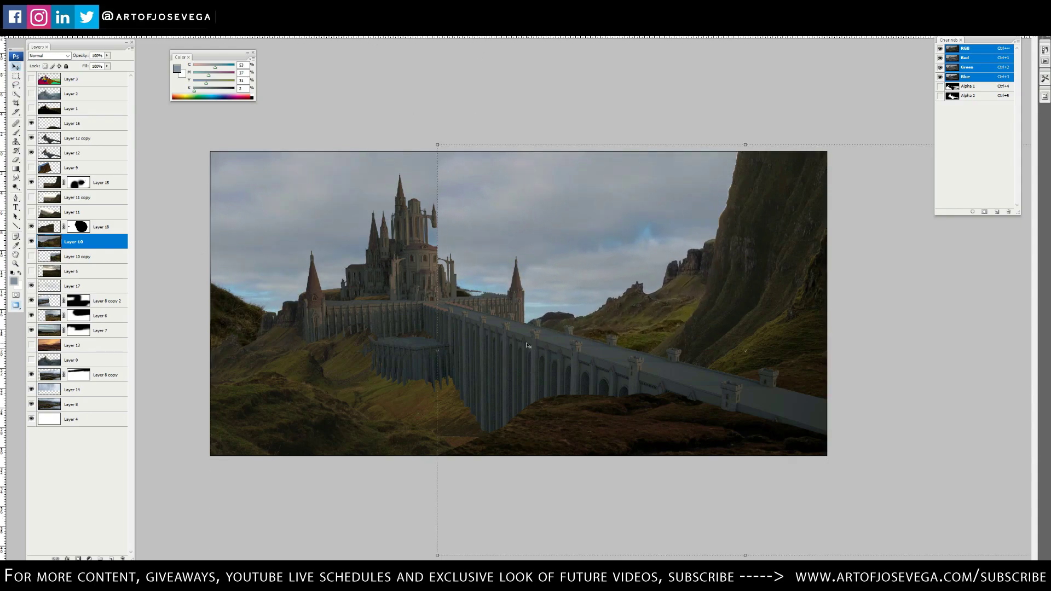
Mask Layer 10 copy 2 and paint black with a soft brush to reveal fog beside the castle and over the right hills
key(b)
right_click(369, 233)
right_click(524, 255)
key(Escape)
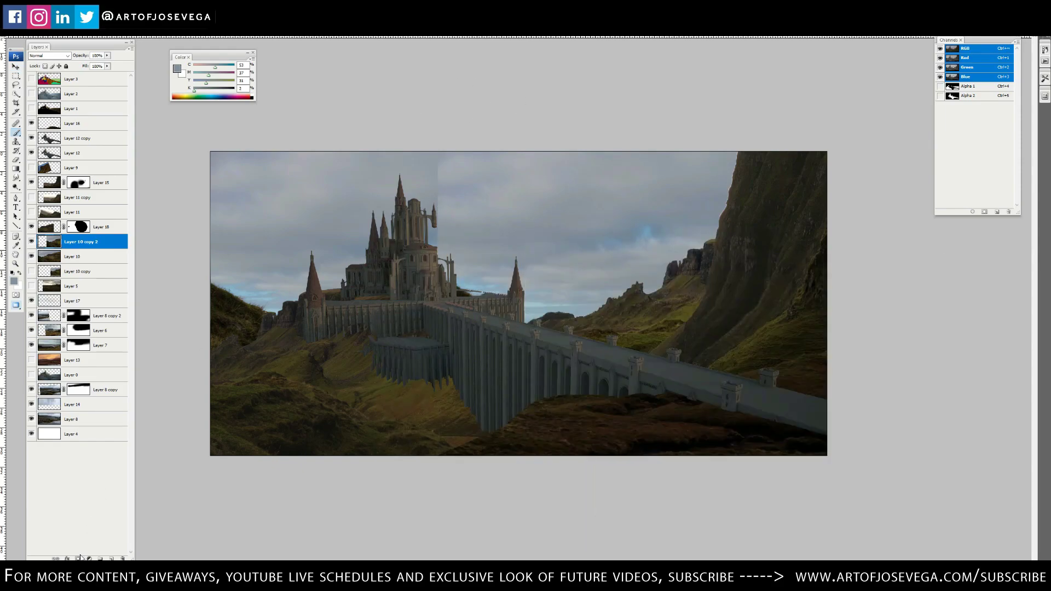
click(78, 559)
drag(471, 274, 434, 235)
drag(701, 263, 585, 298)
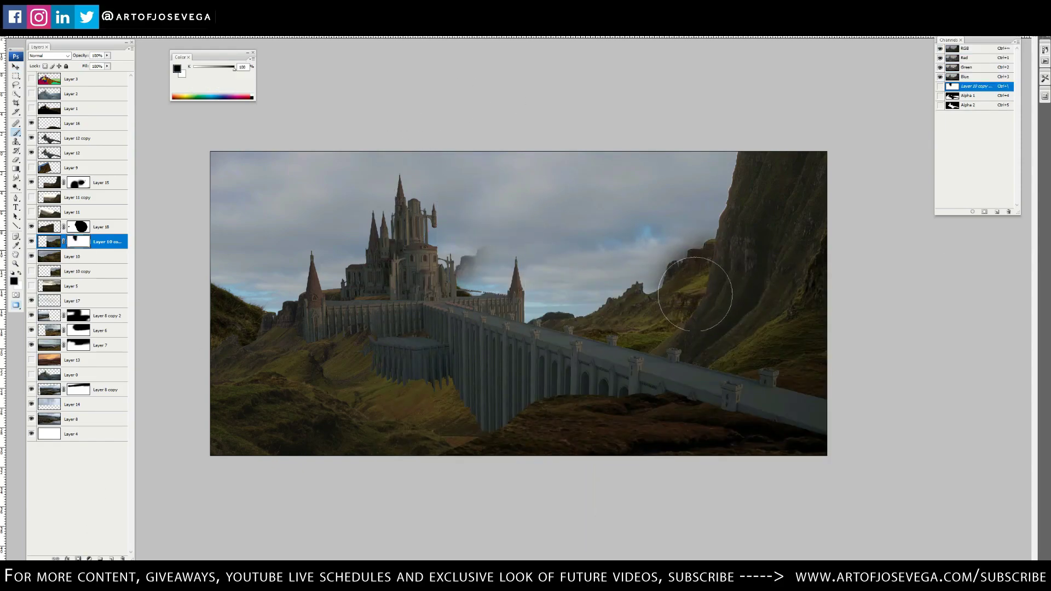
key(ctrl+z)
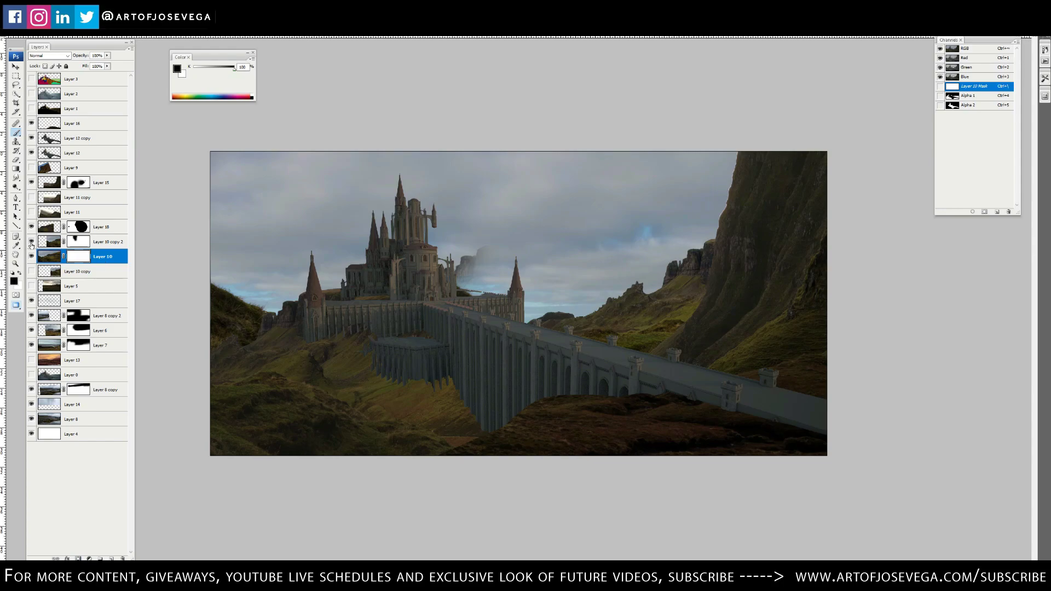
drag(739, 270, 540, 337)
Paint Layer 10's mask to reveal a distant lake beyond the bridge, then add empty Layer 19
click(78, 256)
drag(684, 263, 542, 328)
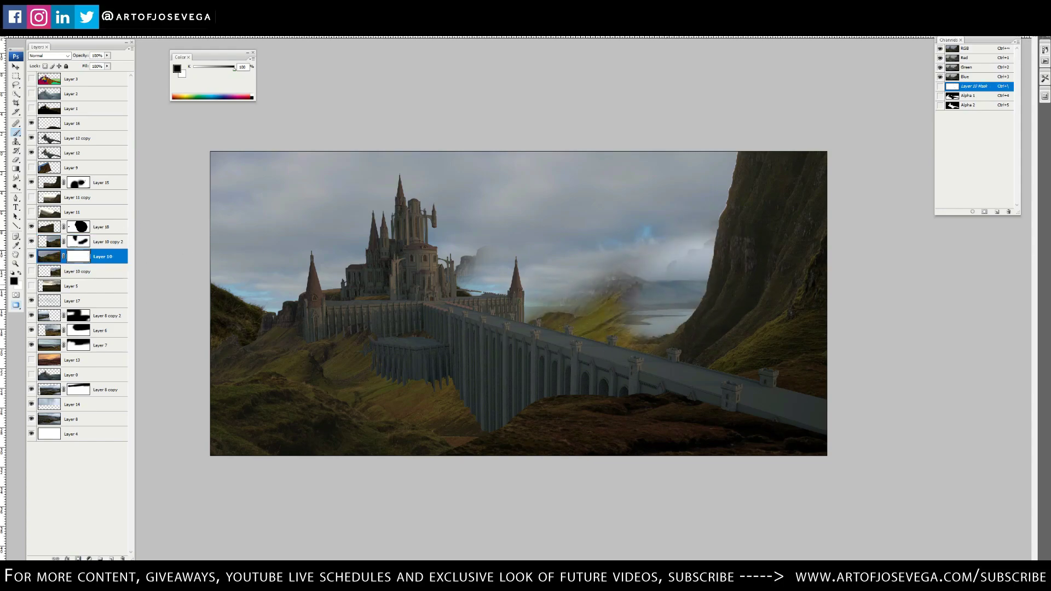
key(alt+bracketright)
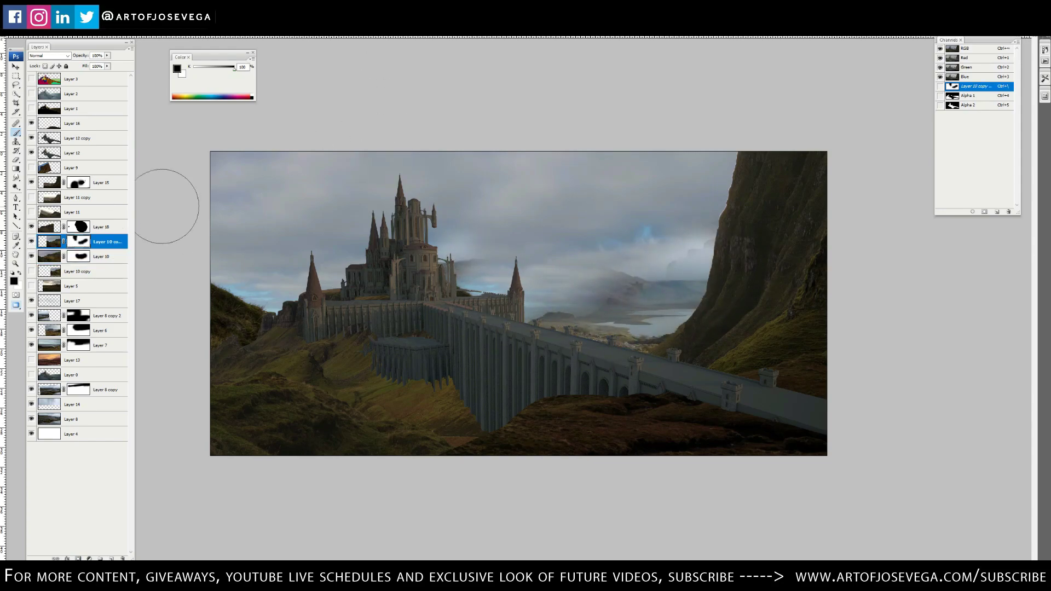
key(ctrl+shift+alt+n)
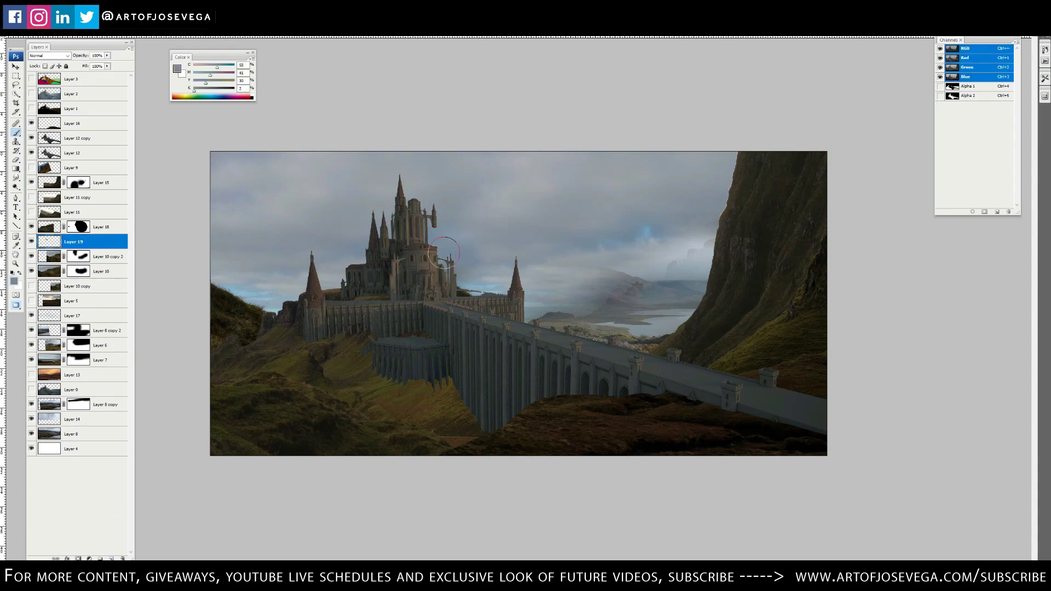
On Layer 19, paint sampled grey-blue sky tones over the distant mountains and lake
alt+click(503, 282)
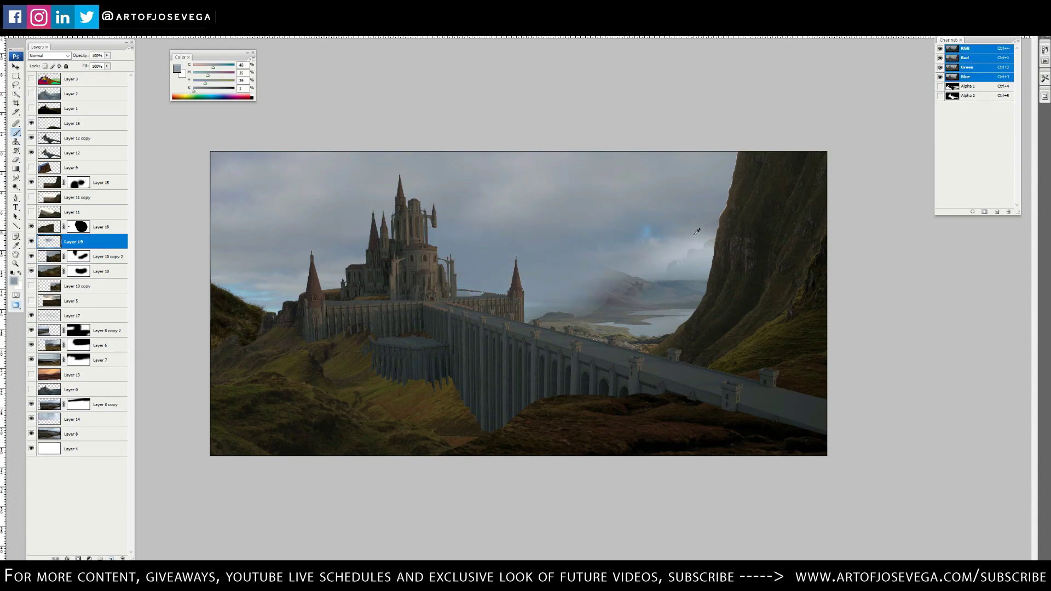
drag(697, 236, 657, 285)
alt+click(690, 230)
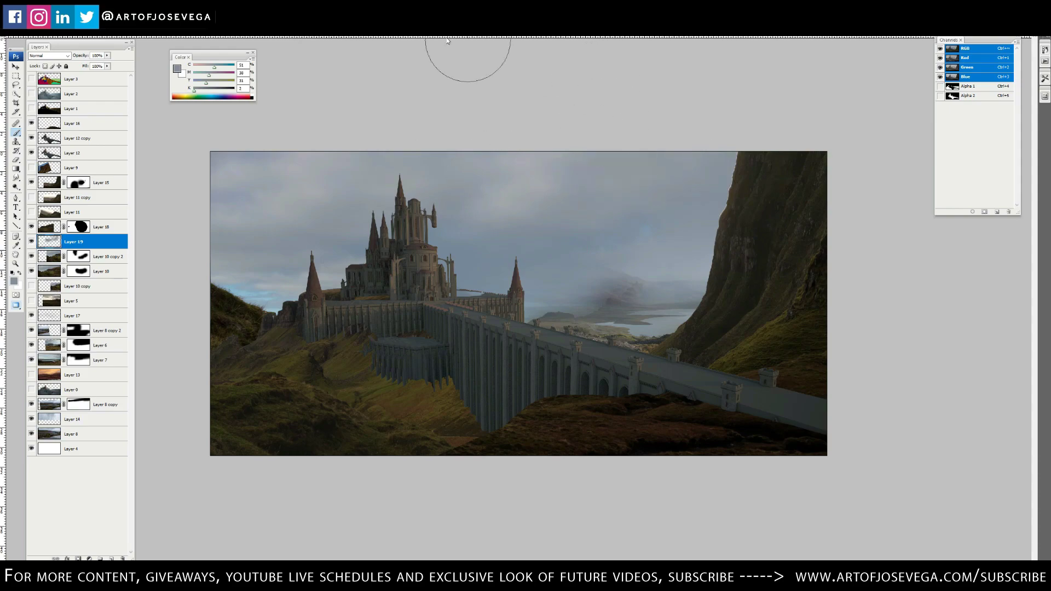
key(bracketright)
drag(552, 291, 583, 316)
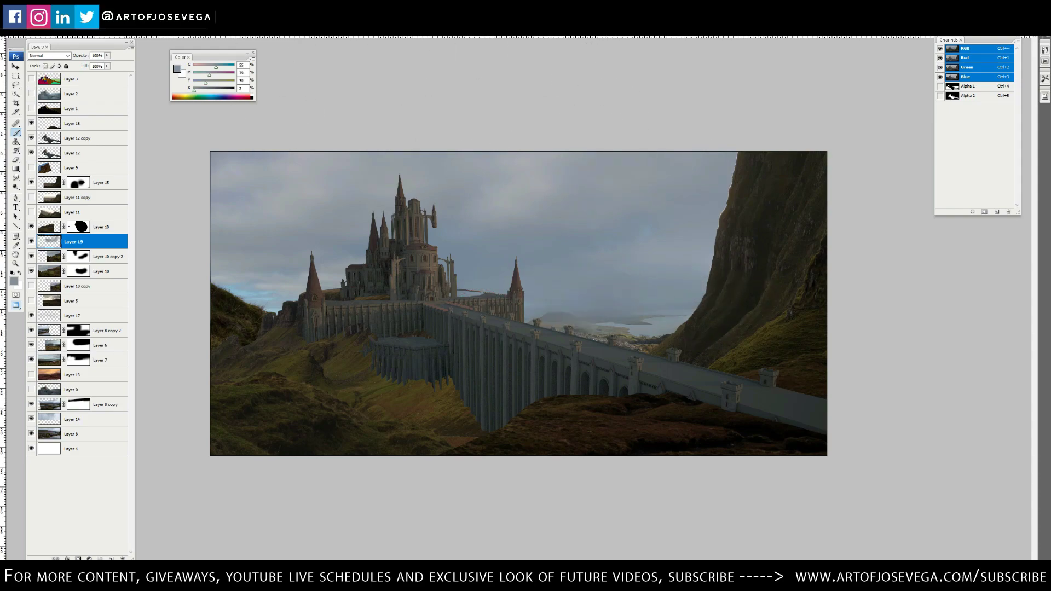
key(m)
click(32, 271)
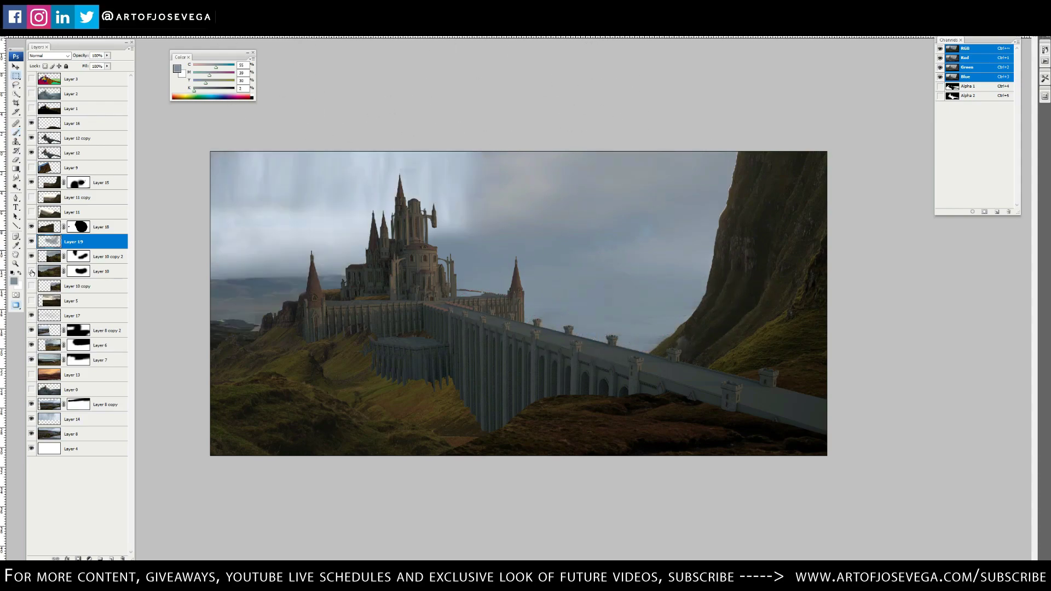
click(78, 271)
Reveal haze along the left horizon on Layer 10's mask and make Layer 6 visible
key(b)
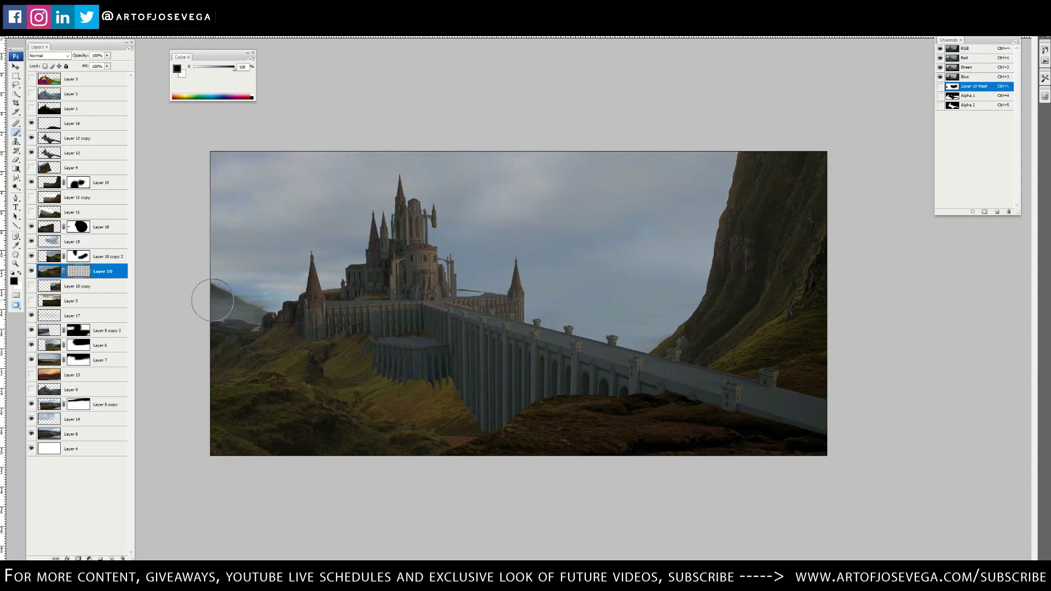
mouse_move(216, 300)
mouse_down()
mouse_move(236, 308)
mouse_move(218, 320)
mouse_up()
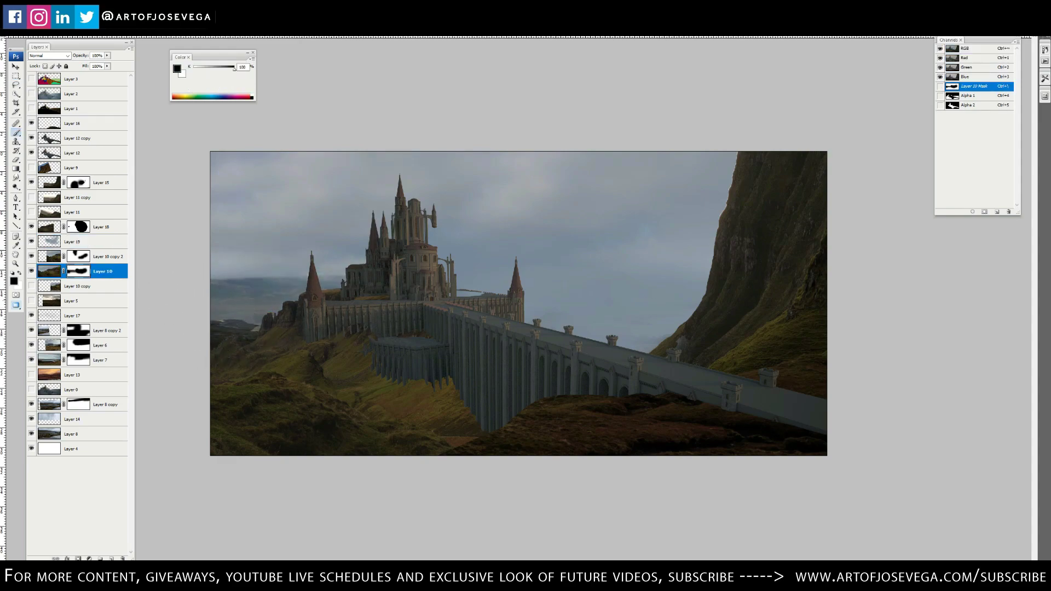
click(31, 345)
click(78, 405)
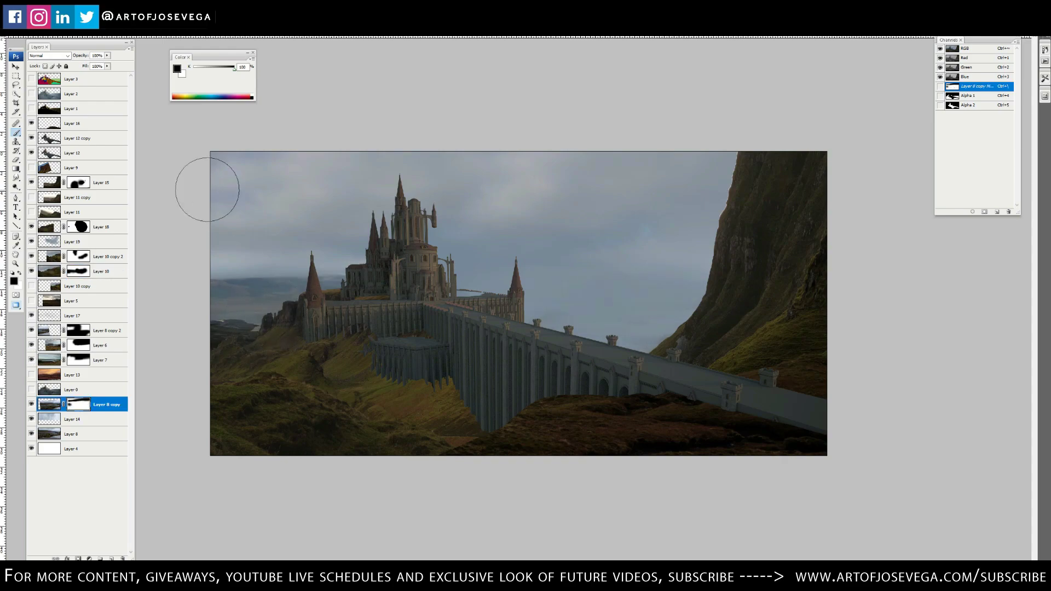
Duplicate Layer 6 and move Layer 6 copy higher in the layer stack
key(v)
click(51, 345)
key(ctrl+j)
drag(117, 345, 106, 227)
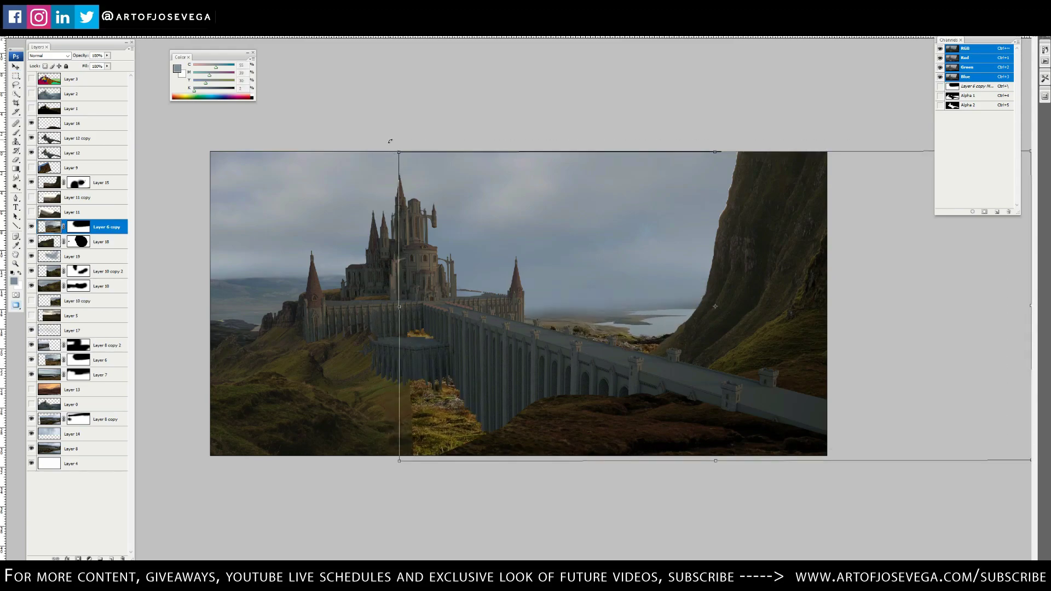
Confirm the transform and paint mist along the horizon on the mask
key(b)
key(ctrl+backslash)
key(d)
mouse_move(592, 307)
mouse_down()
mouse_move(707, 299)
mouse_move(471, 302)
mouse_move(646, 298)
mouse_up()
key(x)
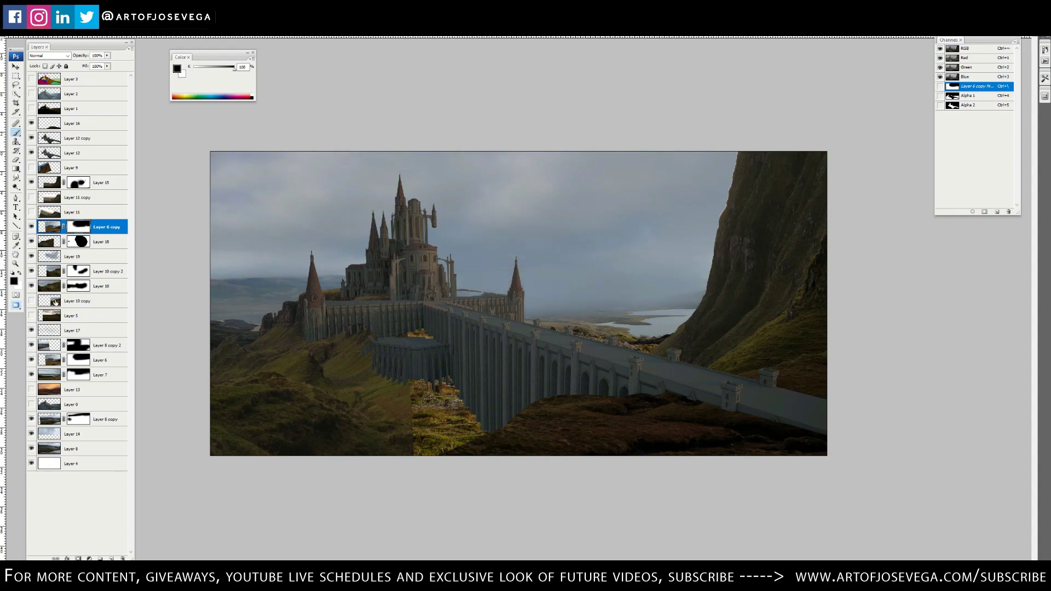
Duplicate Layer 7, place the copy above Layer 6 copy, shift it into position, and give it a mask
click(83, 374)
key(ctrl+j)
drag(82, 375, 82, 222)
key(v)
mouse_move(422, 405)
mouse_down()
mouse_move(557, 368)
mouse_move(399, 277)
mouse_up()
key(ctrl+backslash)
key(Delete)
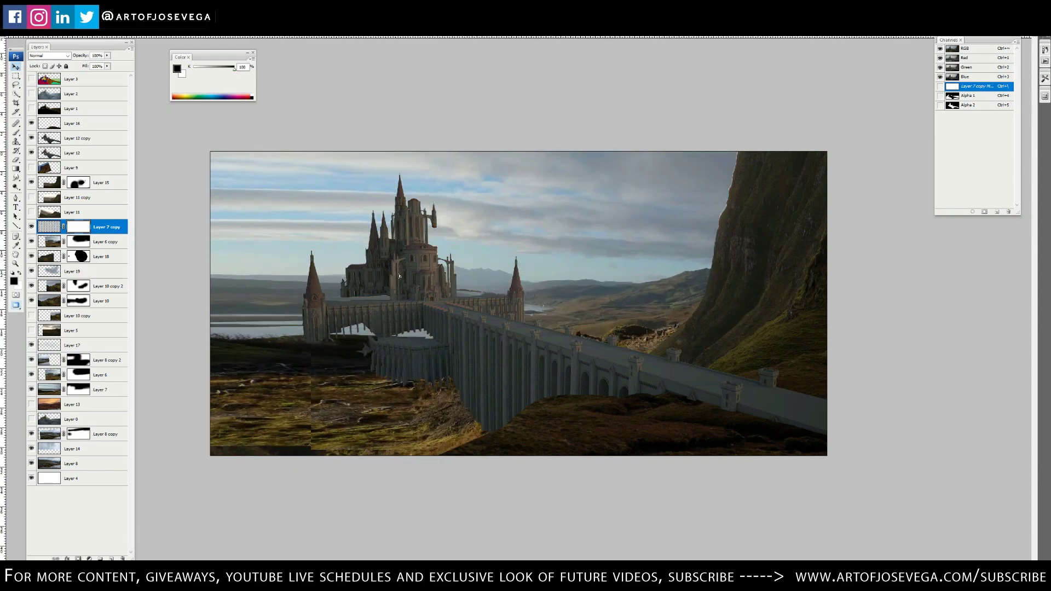
Mask out the copy's left side and sky, keeping the lit foreground grass, then add Layer 20
key(b)
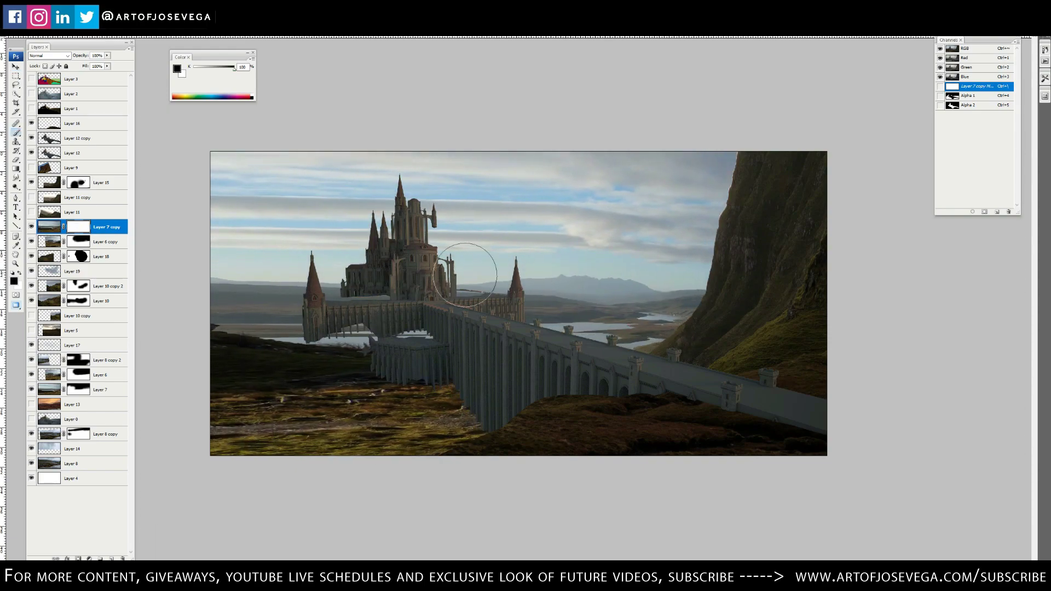
mouse_move(210, 171)
mouse_down()
mouse_move(427, 183)
mouse_move(646, 228)
mouse_move(515, 180)
mouse_move(751, 166)
mouse_up()
drag(358, 421, 435, 430)
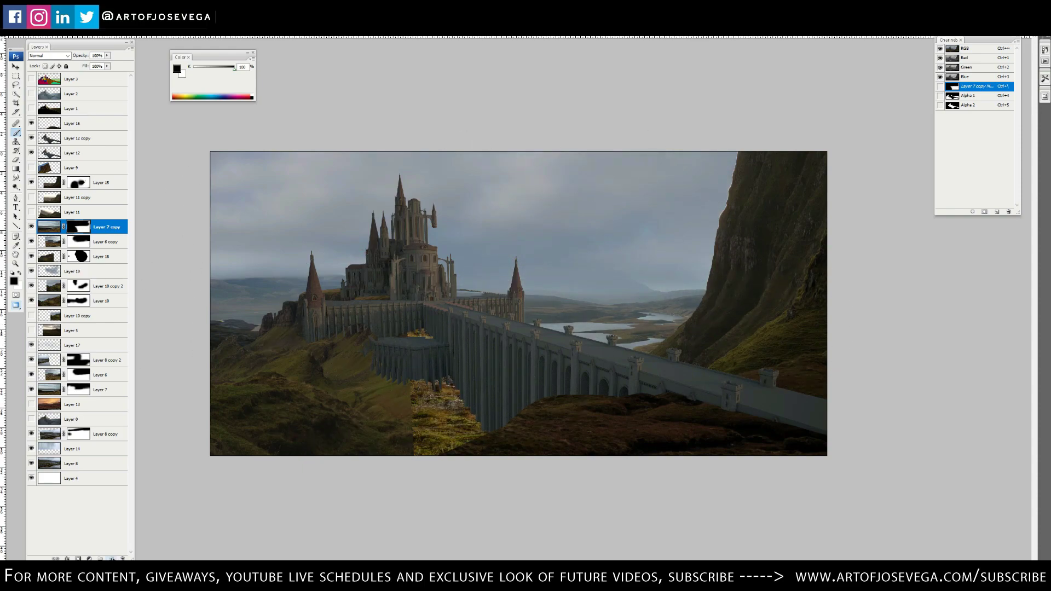
click(111, 559)
Target Layer 15's mask, try filling it white, then undo to restore the original mask
key(m)
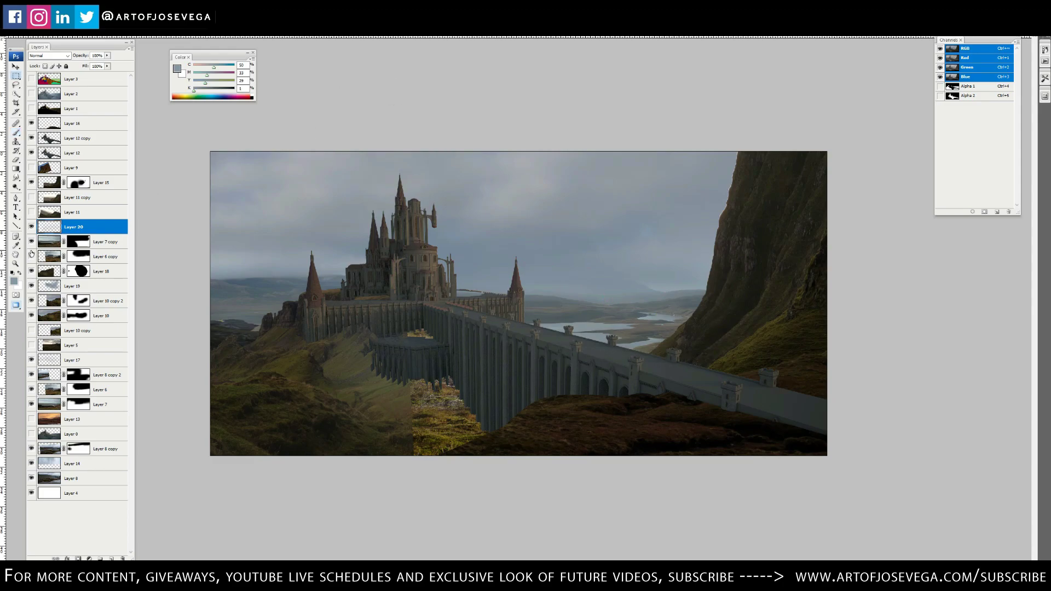
click(31, 378)
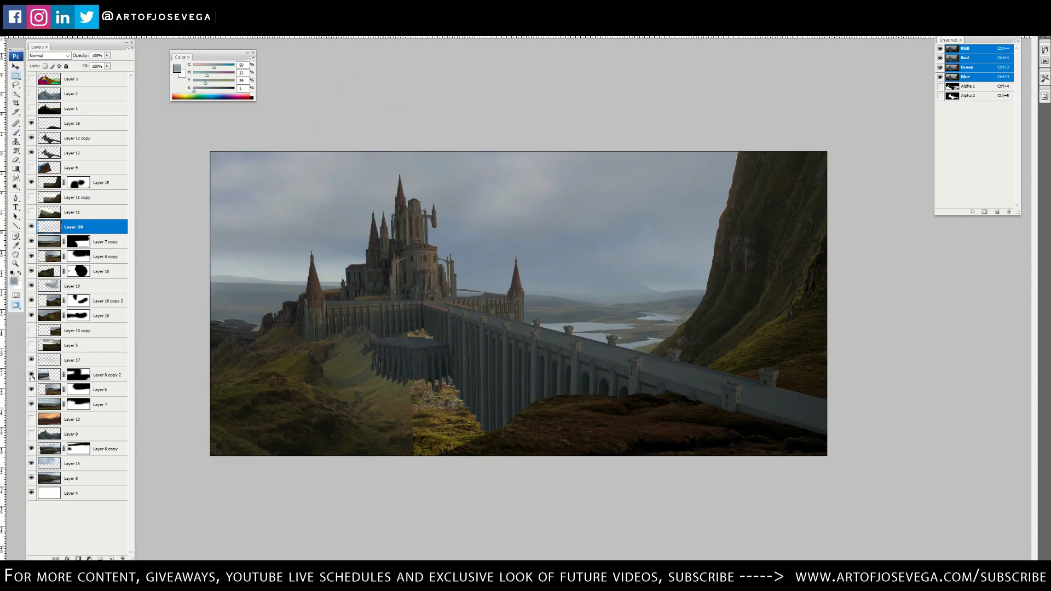
click(77, 183)
key(d)
key(b)
right_click(432, 308)
key(Escape)
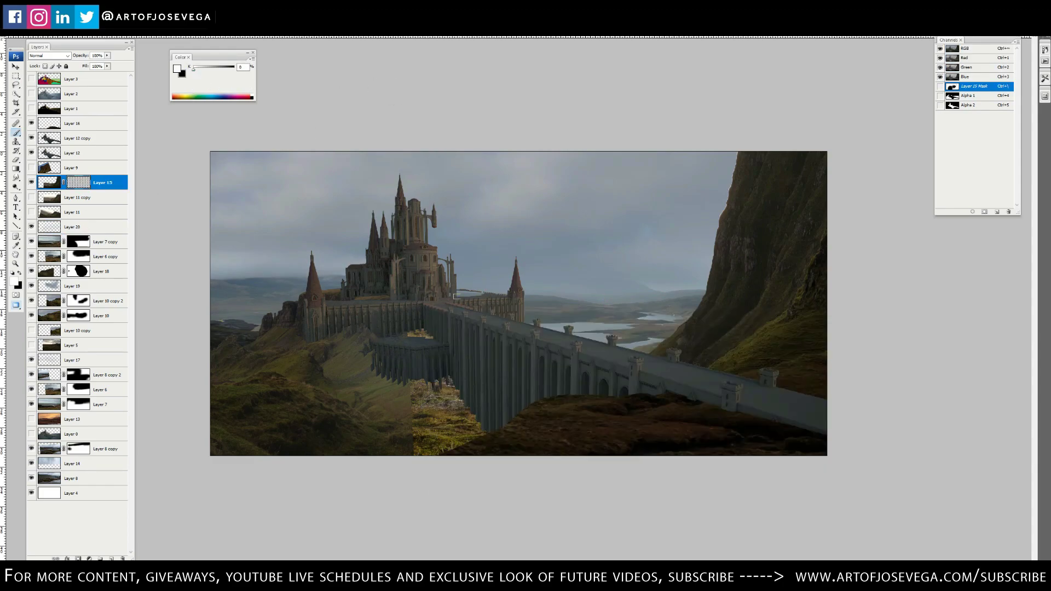
key(alt+BackSpace)
key(ctrl+z)
Hide Layer 6 copy, toggle and select Layer 18, then review the full-colour composite
click(32, 256)
click(32, 271)
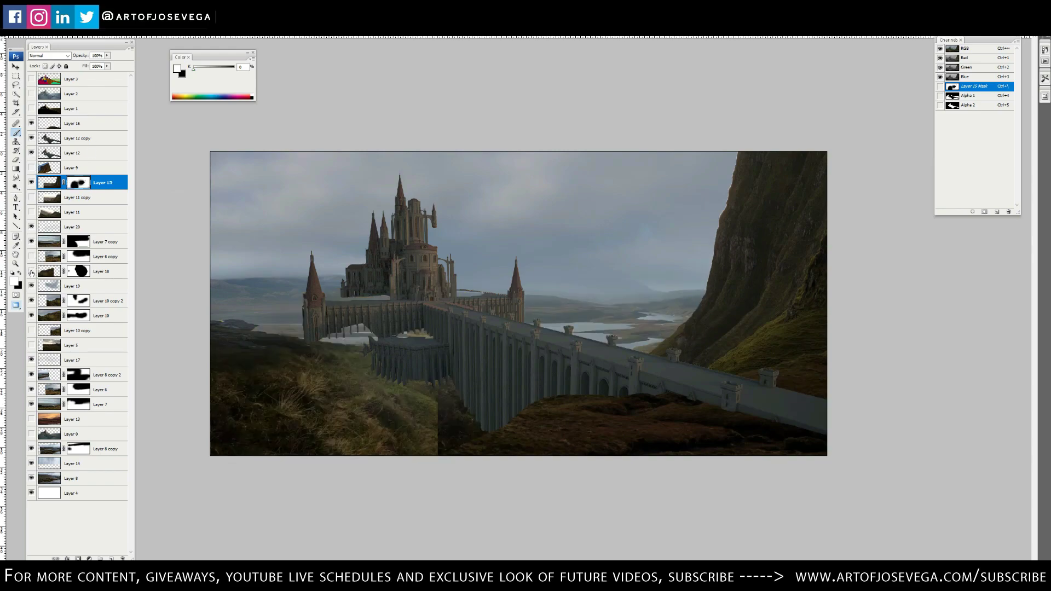
click(104, 271)
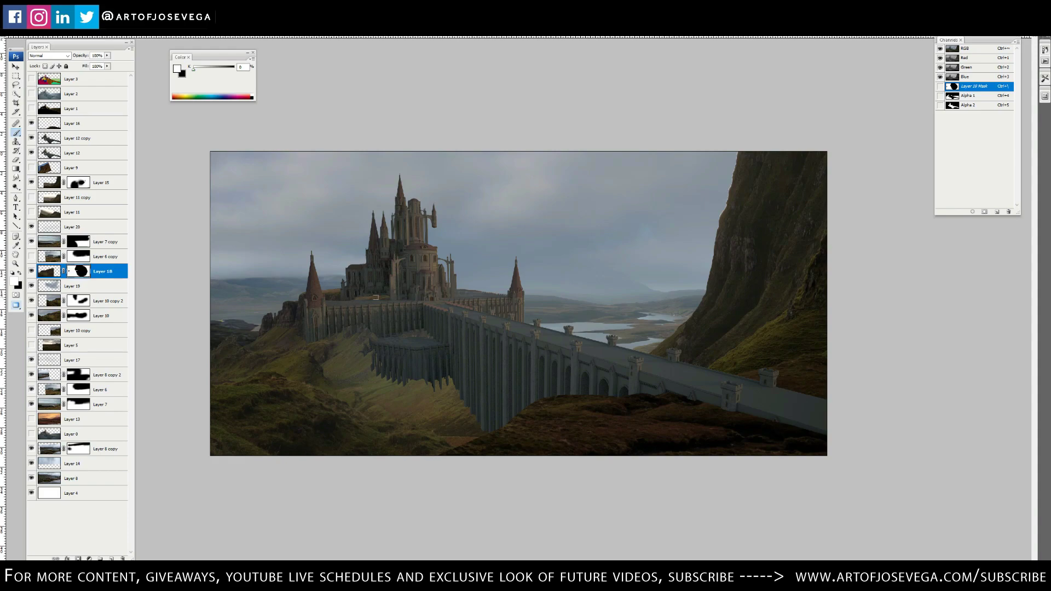
key(m)
key(ctrl+grave)
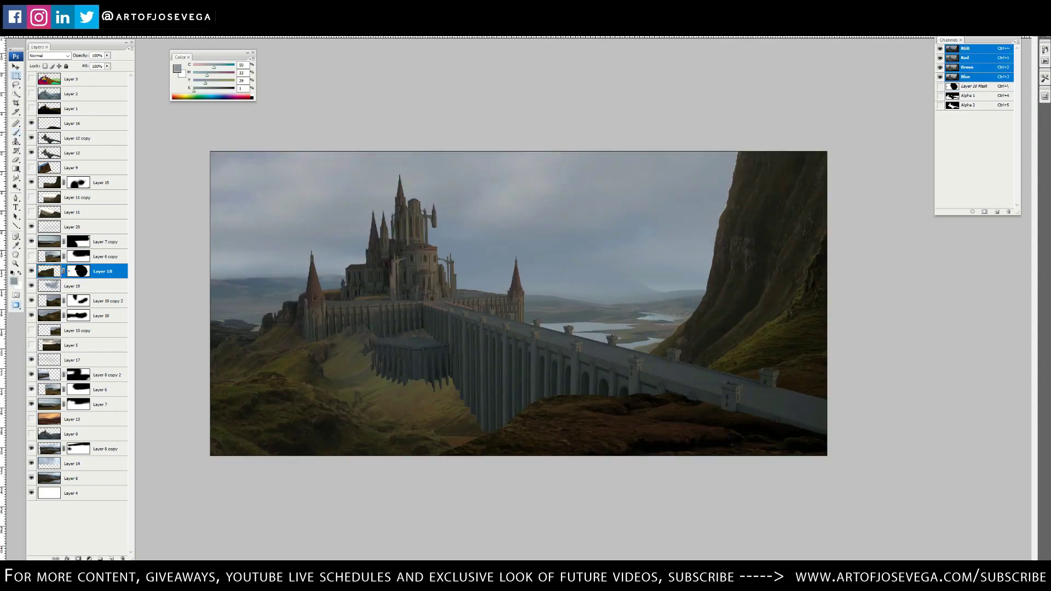
key(ctrl+minus)
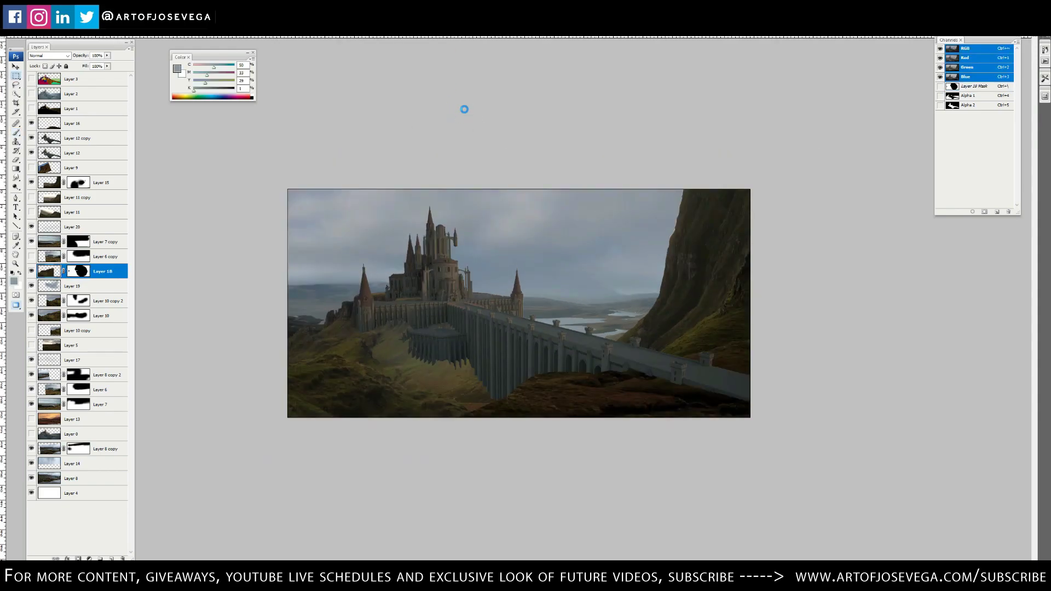
key(ctrl+plus)
Confirm the Color Balance adjustment and add a Hue/Saturation adjustment layer above Layer 15 copy
click(78, 183)
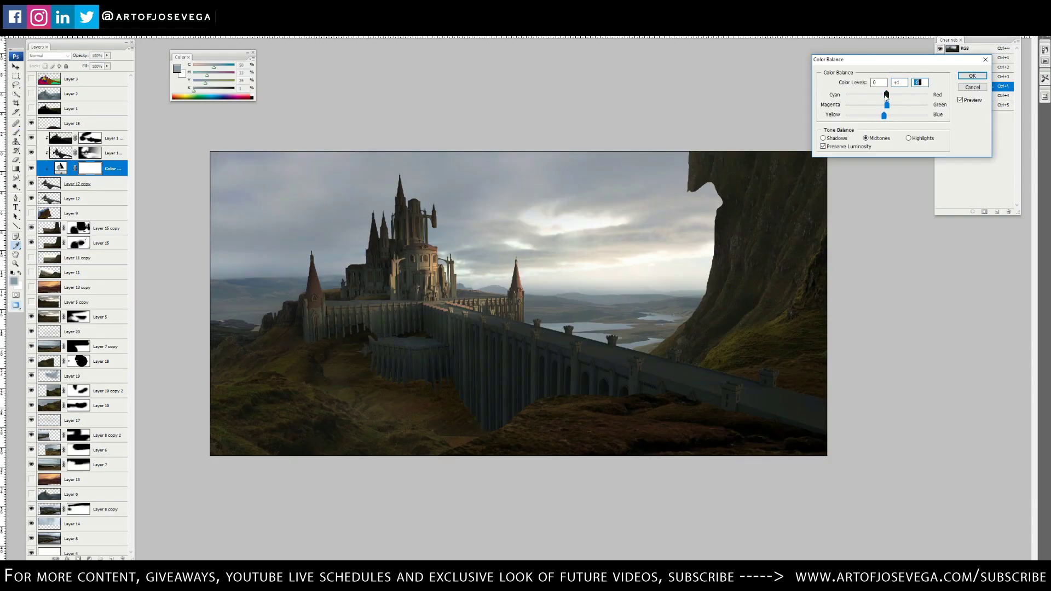
click(973, 76)
click(104, 228)
click(89, 558)
click(135, 471)
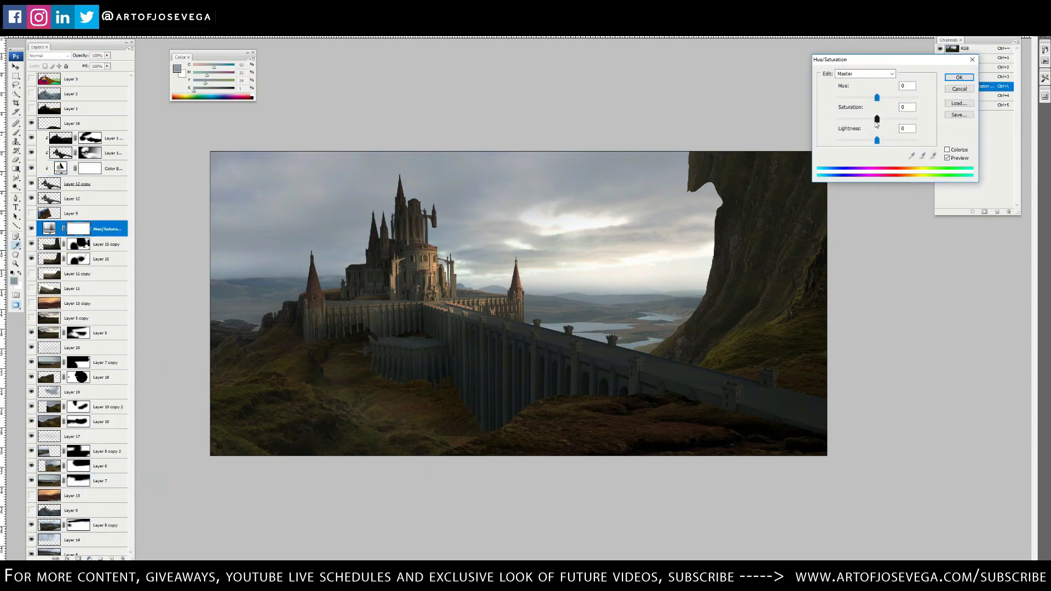
Commit the Hue/Saturation layer, move it above Layer 5, and create empty Layer 21
key(Return)
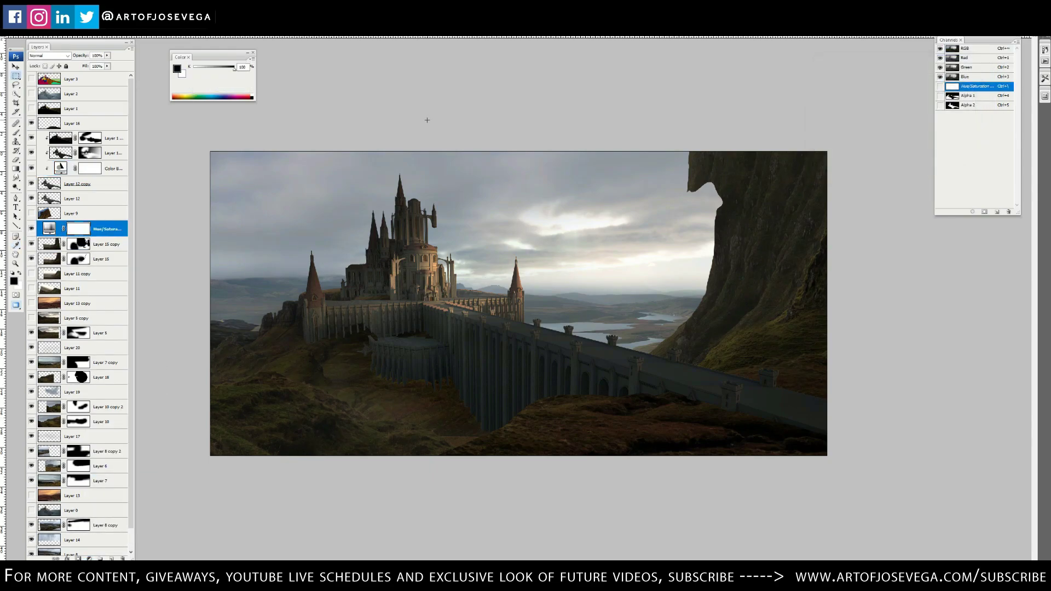
key(b)
click(32, 138)
click(32, 138)
drag(44, 230, 82, 311)
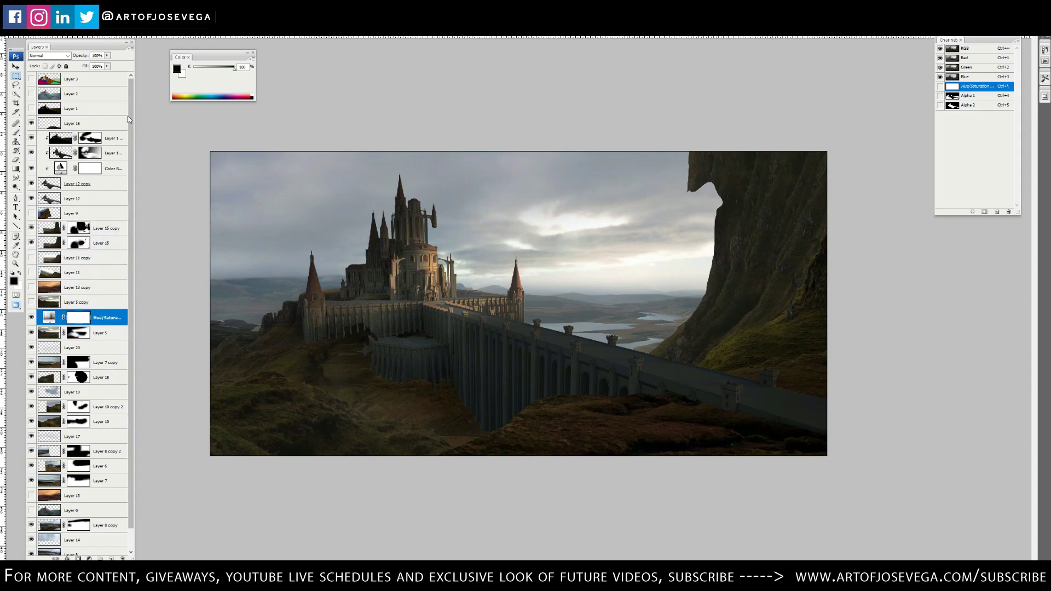
key(ctrl+shift+alt+n)
Paint soft grey haze over the sea at left using sampled sky and near-white tones
key(b)
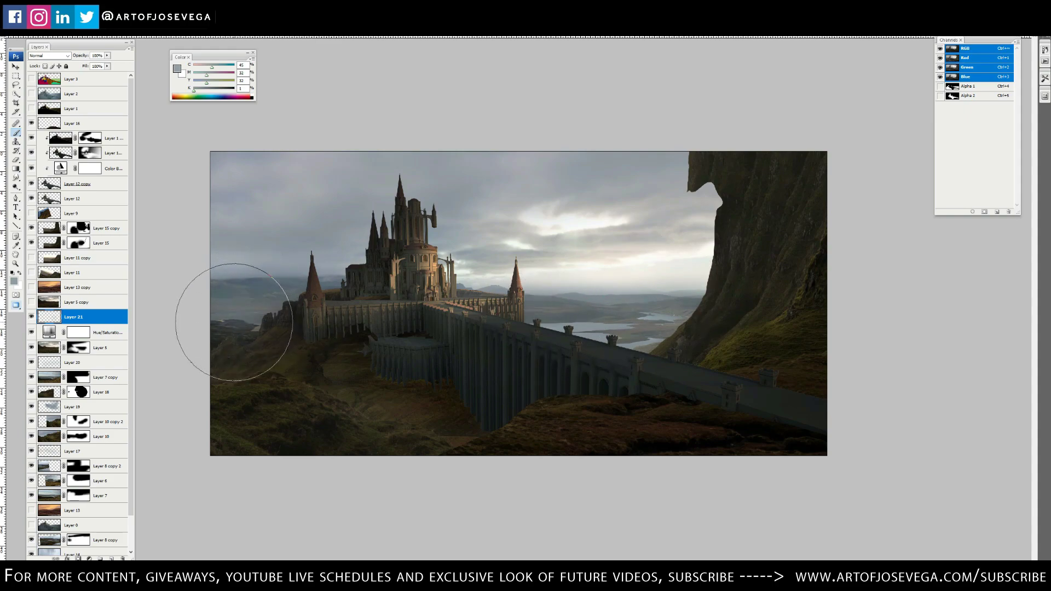
drag(252, 322, 217, 313)
alt+click(371, 195)
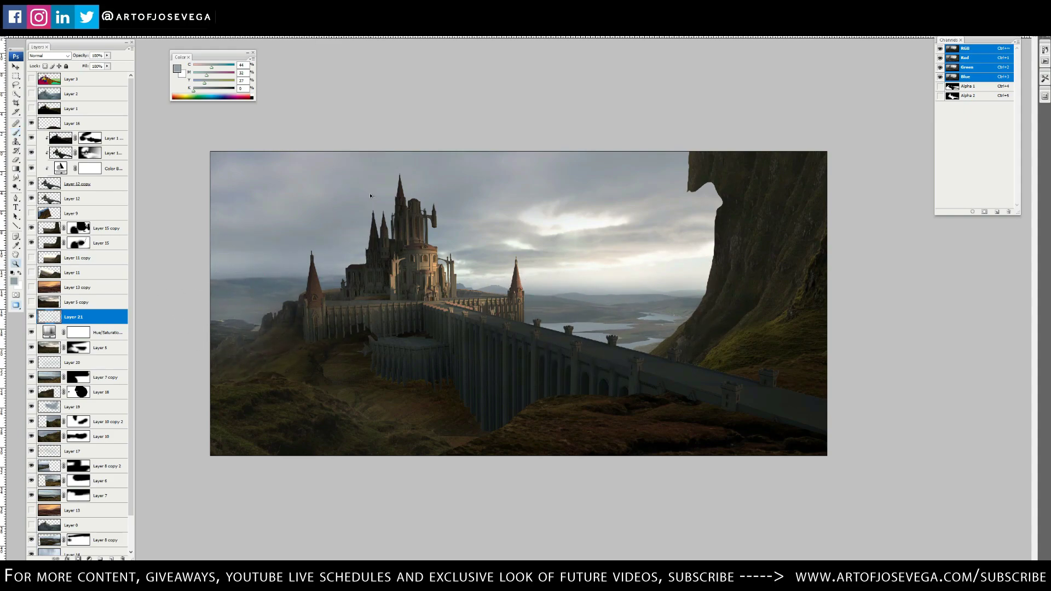
alt+click(669, 256)
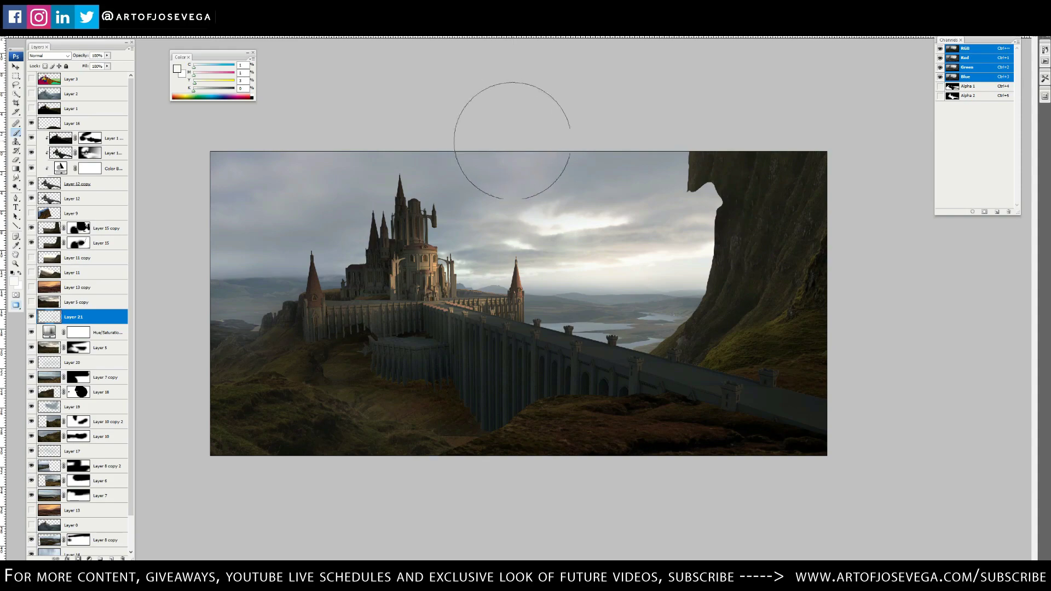
key(bracketleft)
key(bracketleft)
key(bracketleft)
right_click(575, 247)
click(519, 211)
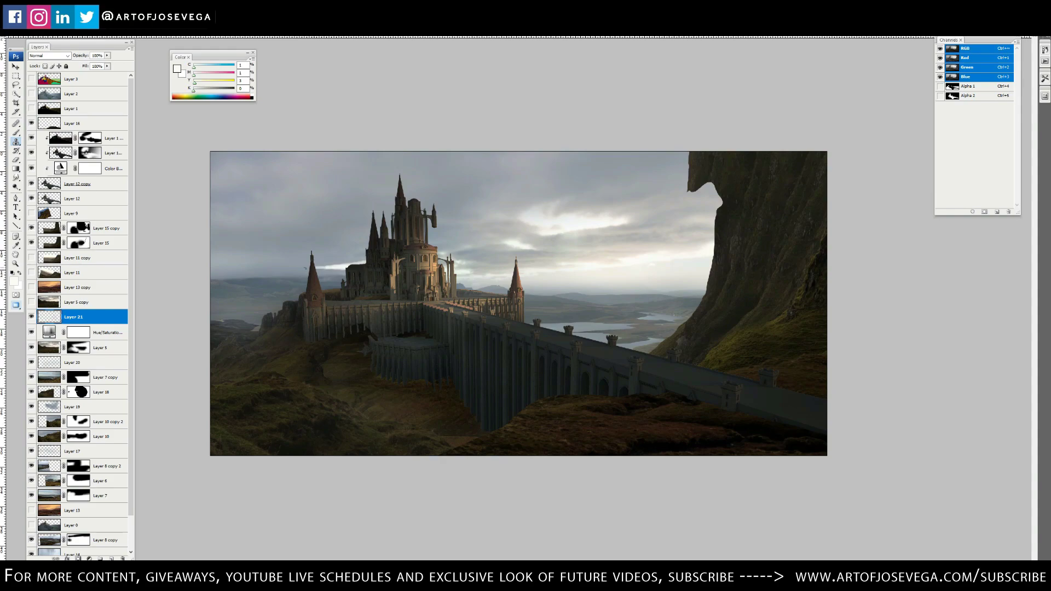
Tone down the bright cloud streak with cloned sky and sampled grey brush strokes
mouse_move(302, 269)
mouse_down()
mouse_move(365, 263)
mouse_move(300, 268)
mouse_up()
key(b)
alt+click(329, 257)
alt+click(292, 268)
key(m)
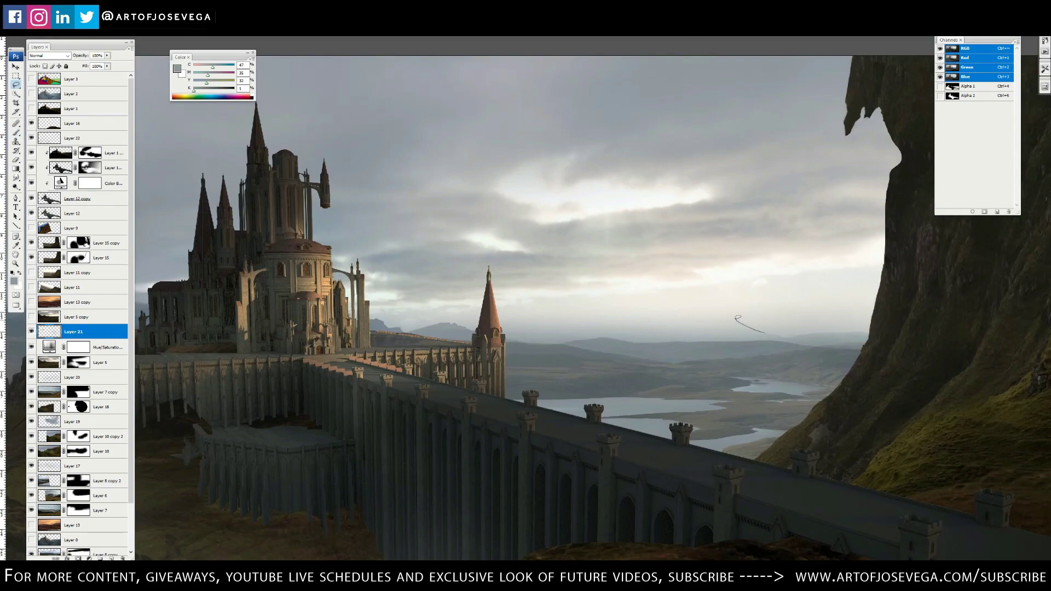
Finish a freehand selection, choose a new brush shape, and add Layer 23 with a faint wall-top stroke
drag(737, 319, 763, 328)
key(b)
right_click(628, 276)
click(669, 109)
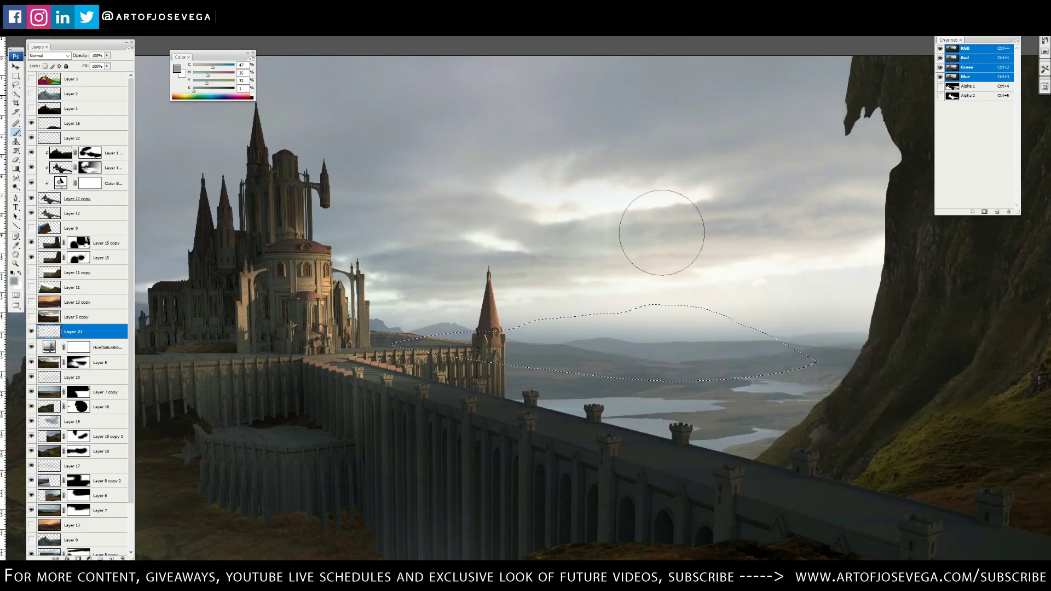
key(m)
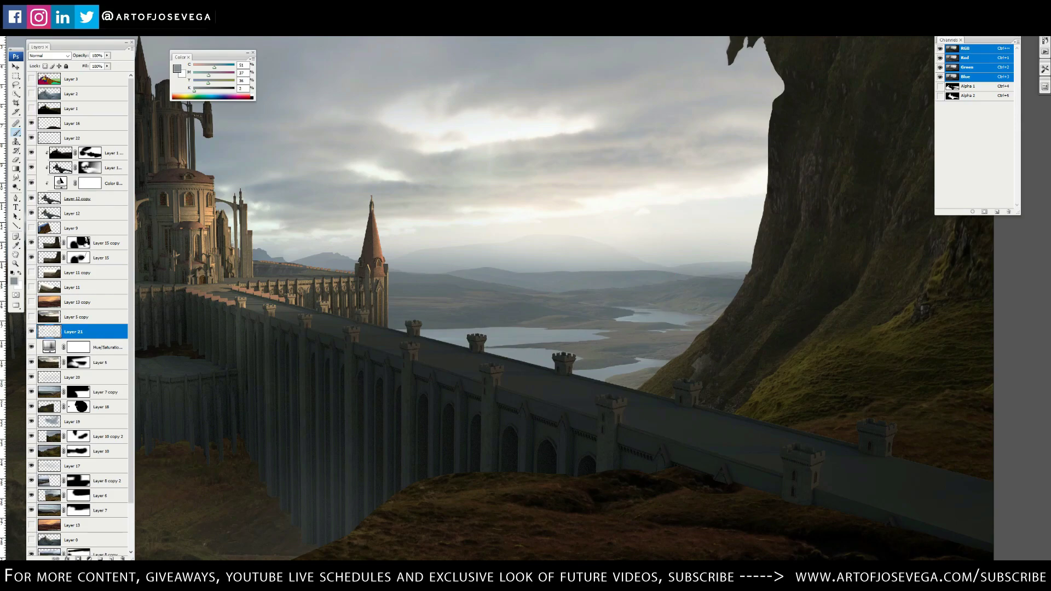
key(ctrl+shift+alt+n)
drag(507, 344, 542, 347)
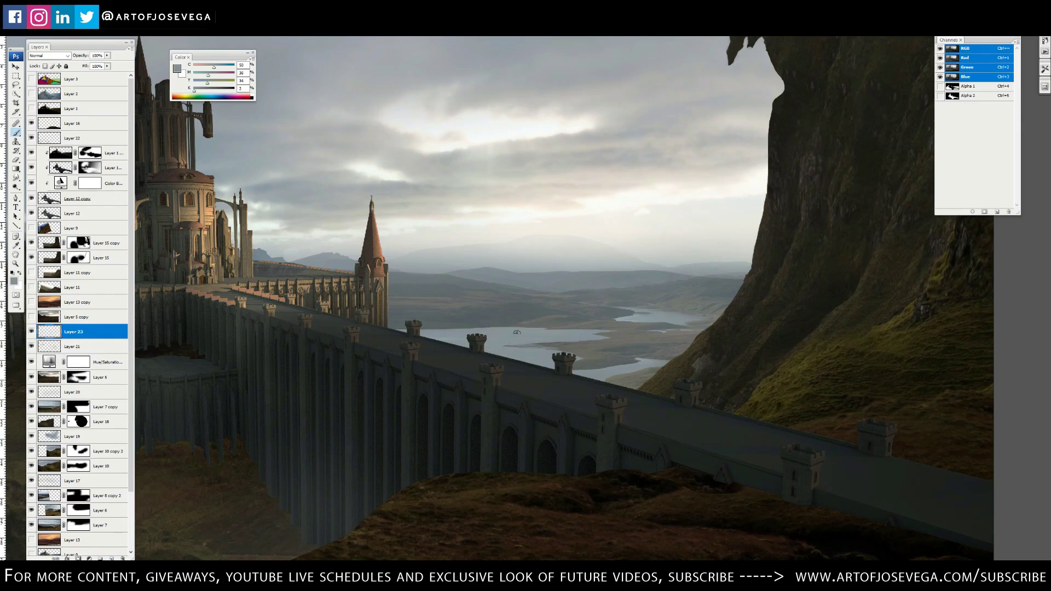
On Layer 23, paint soft greys sampled from the cliff edge and hazy distance
drag(365, 357, 540, 207)
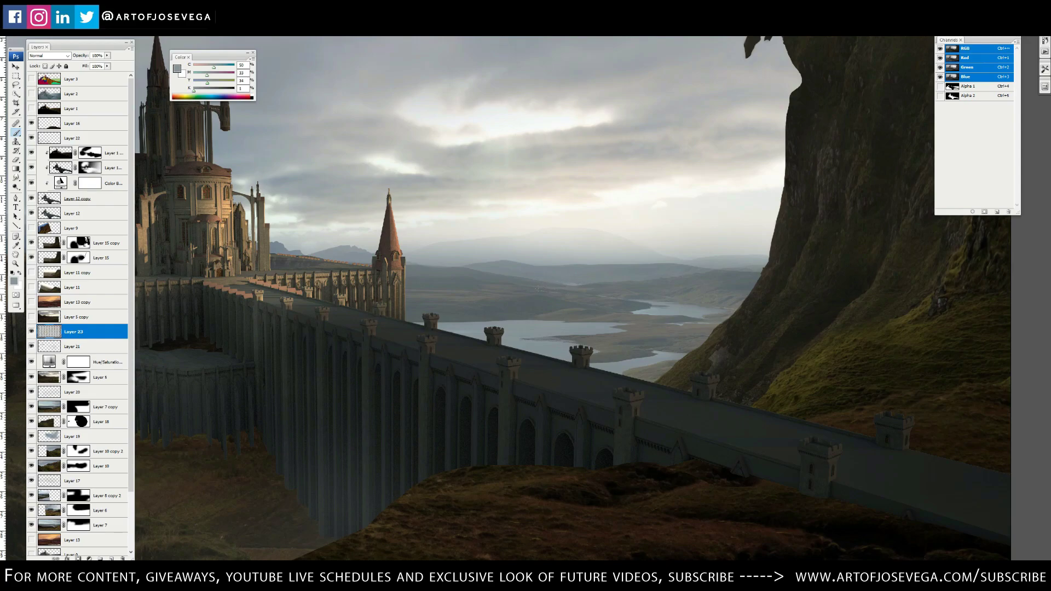
alt+click(508, 287)
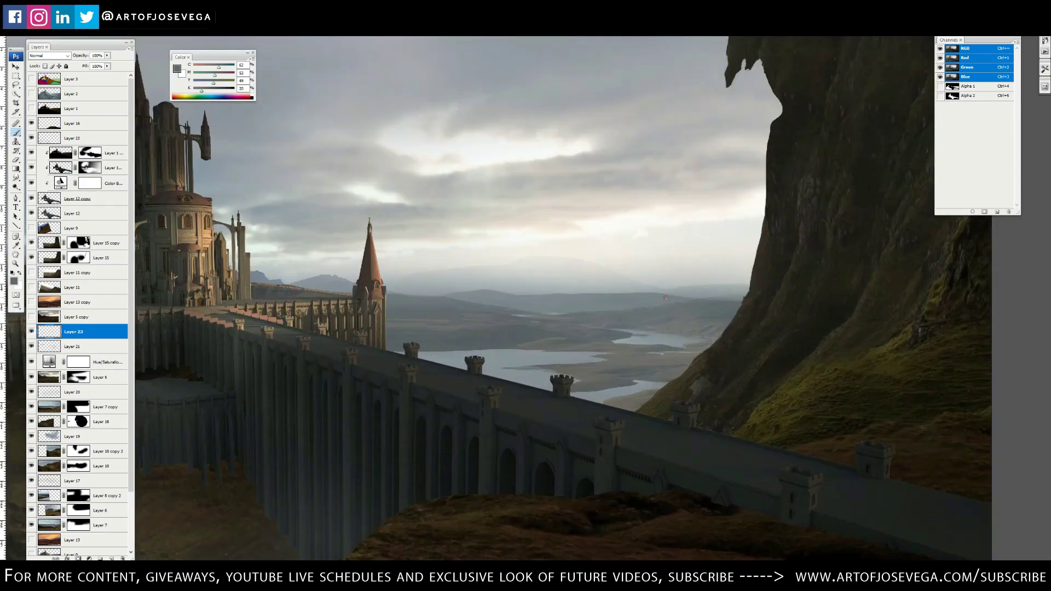
alt+click(684, 298)
alt+click(715, 301)
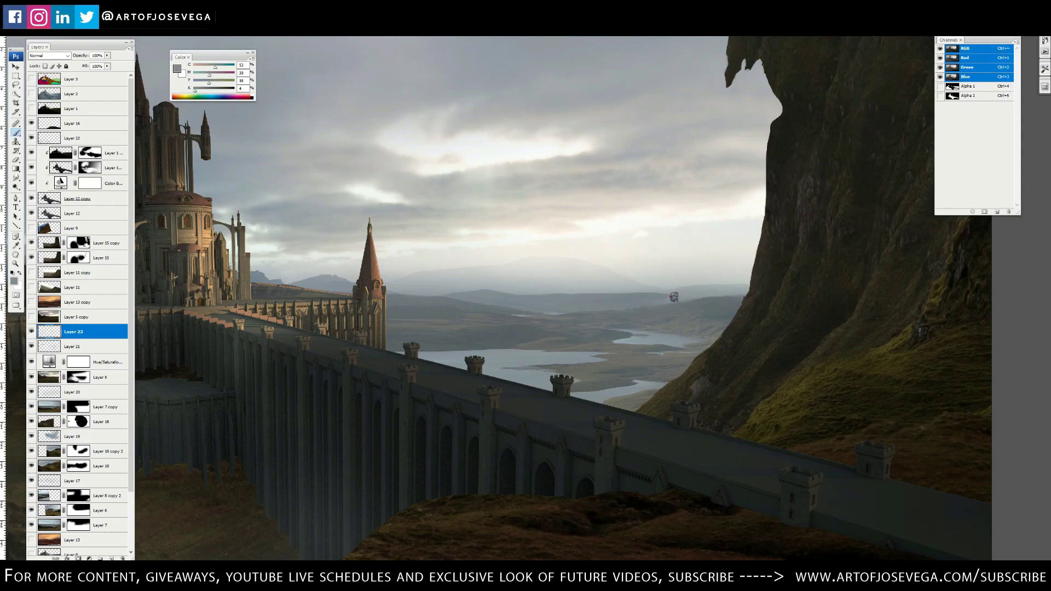
alt+click(751, 295)
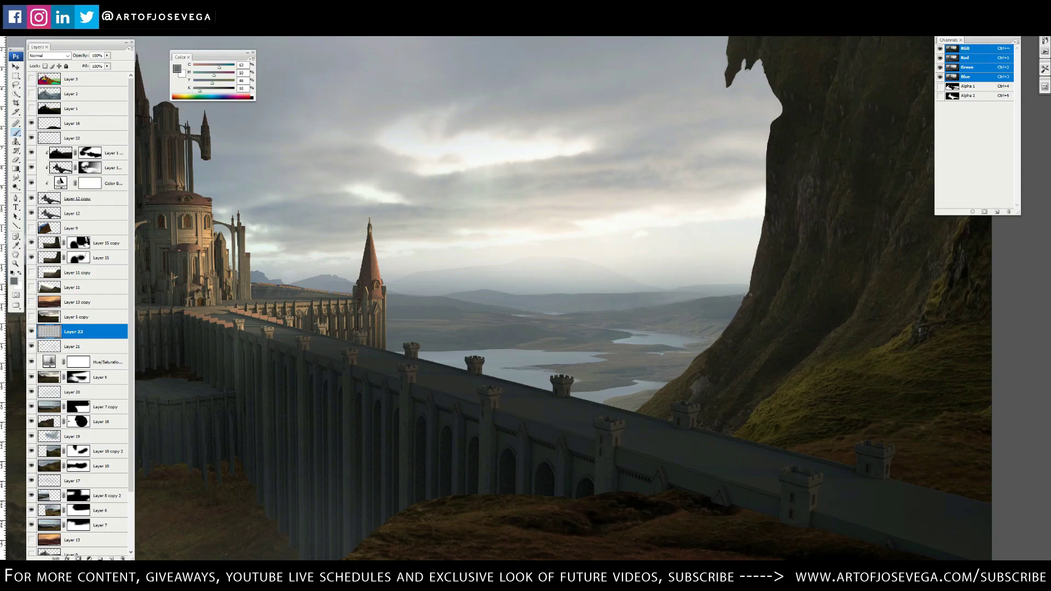
alt+click(706, 286)
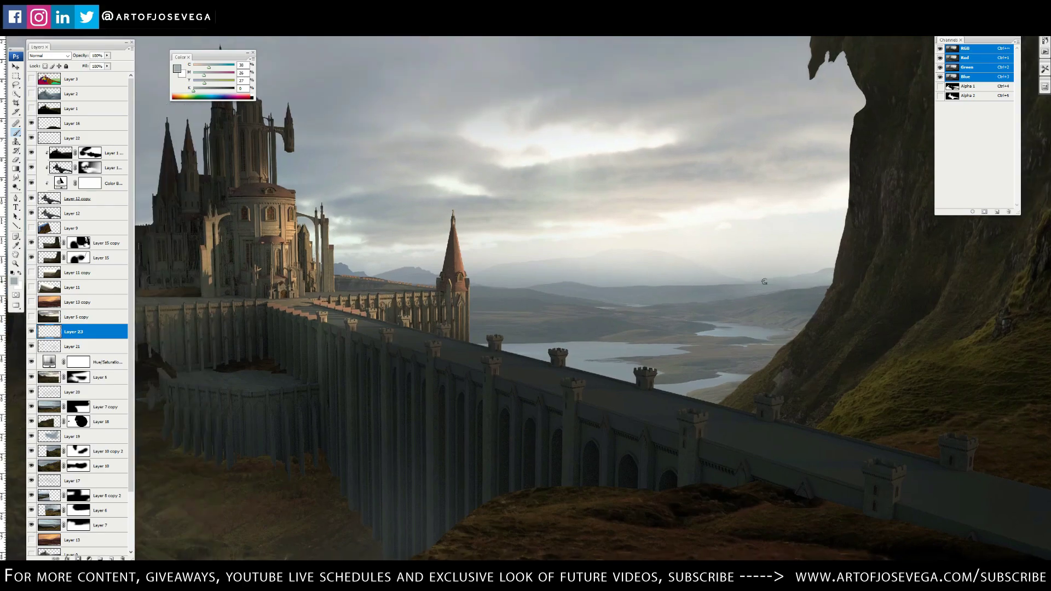
alt+click(800, 276)
Paint dark blue-grey and very light grey tones over the cloud band with an enlarged brush
drag(296, 379, 401, 377)
alt+click(726, 287)
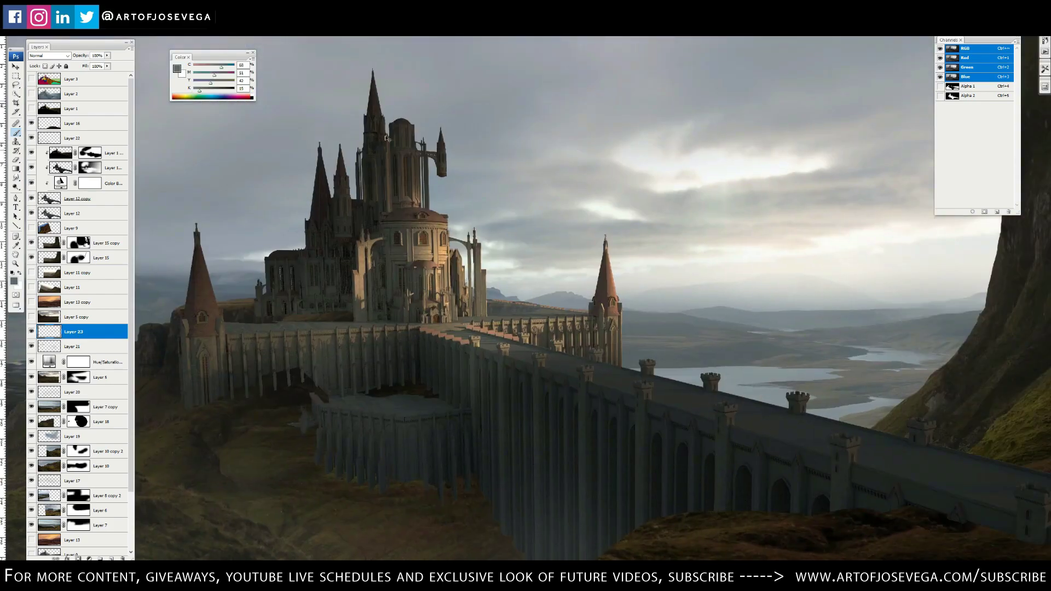
scroll(386, 139, down, 2)
scroll(481, 295, up, 1)
alt+click(481, 295)
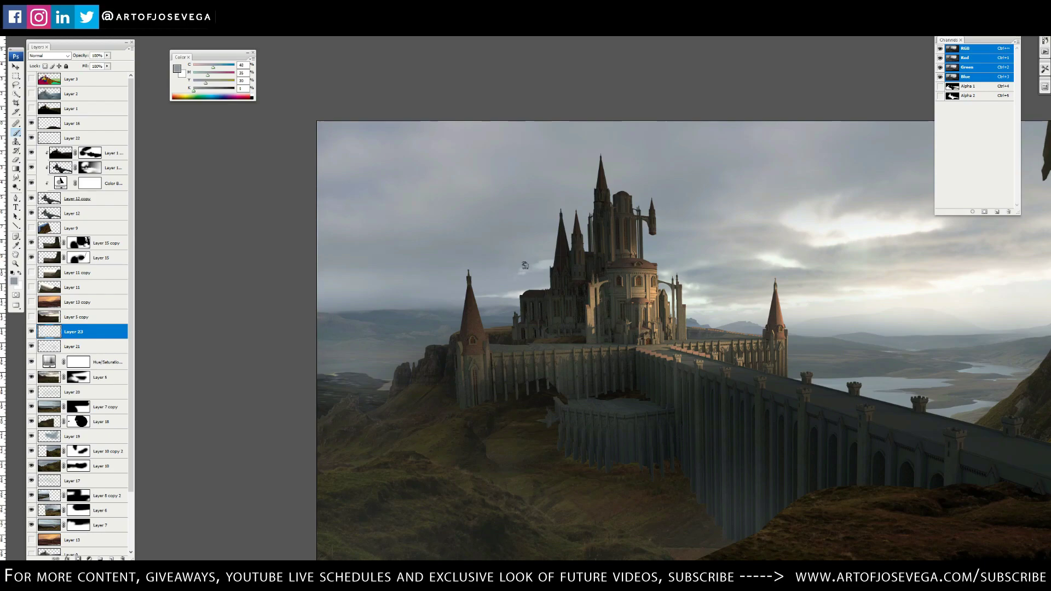
key(bracketright)
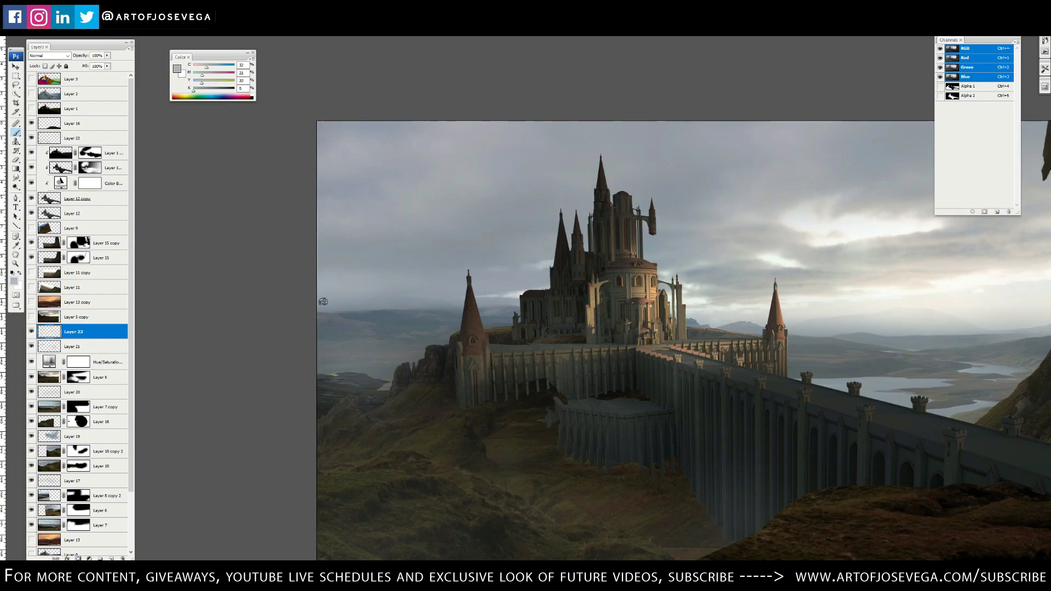
Reframe on the castle and repaint clouds at right with progressively lighter sampled sky tones
drag(591, 109, 568, 107)
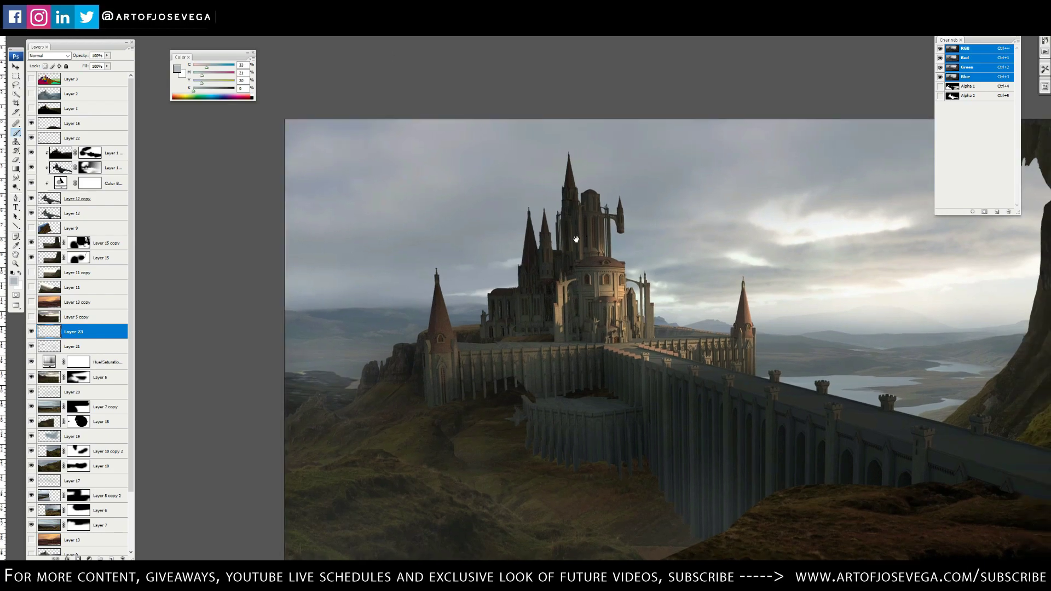
drag(864, 193, 678, 207)
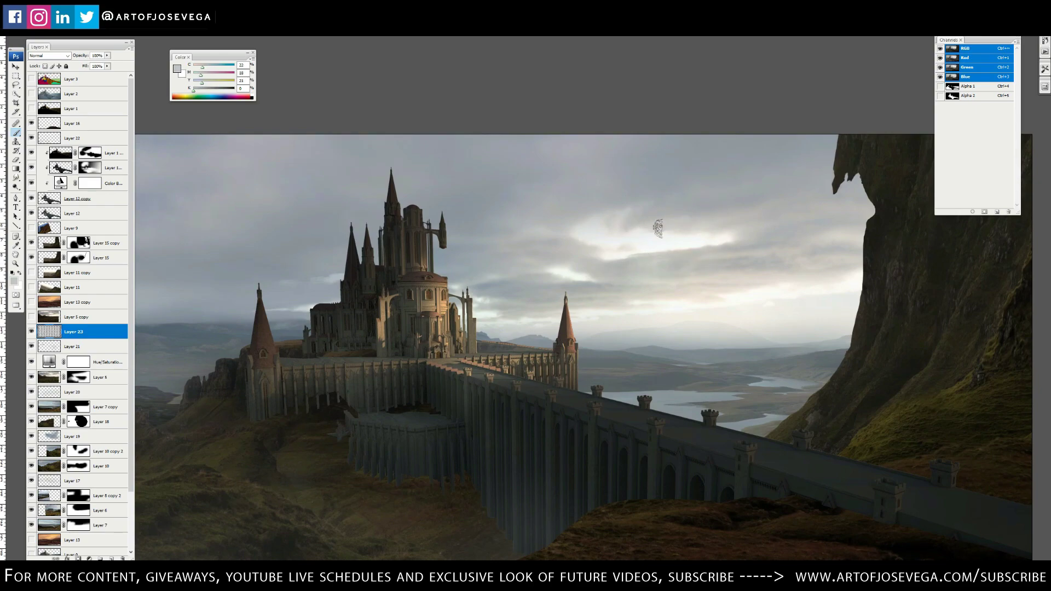
alt+click(647, 224)
alt+click(568, 225)
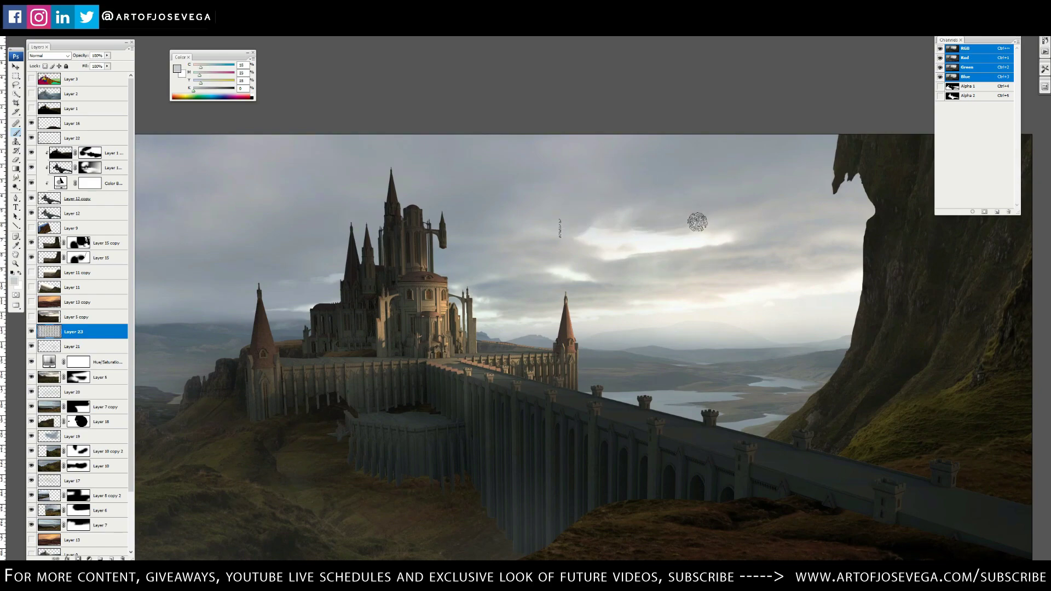
alt+click(615, 230)
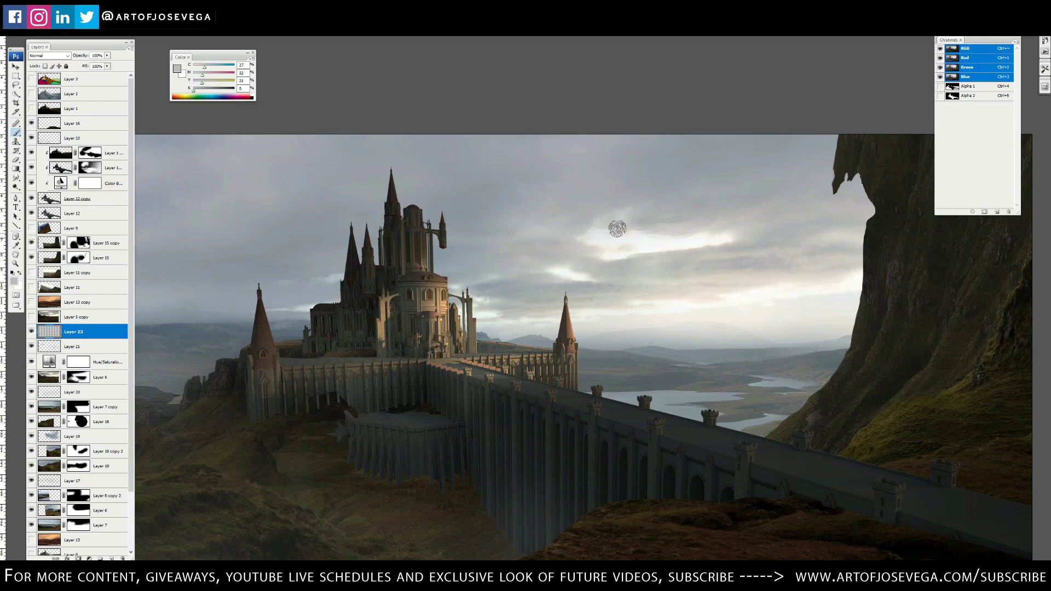
alt+click(783, 254)
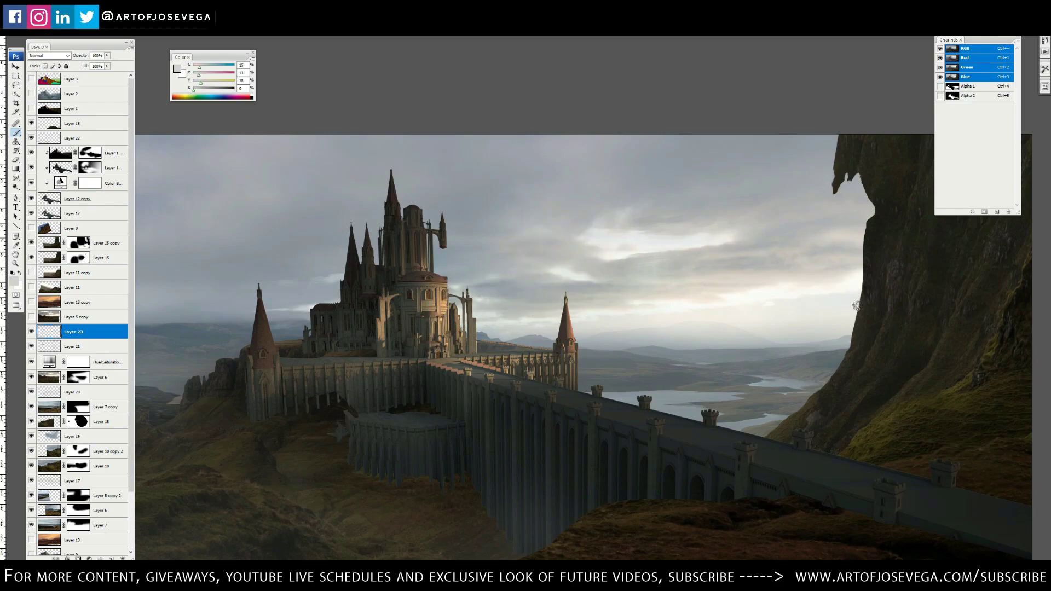
alt+click(838, 300)
key(ctrl+minus)
key(ctrl+minus)
key(ctrl+minus)
key(m)
key(ctrl+plus)
key(ctrl+plus)
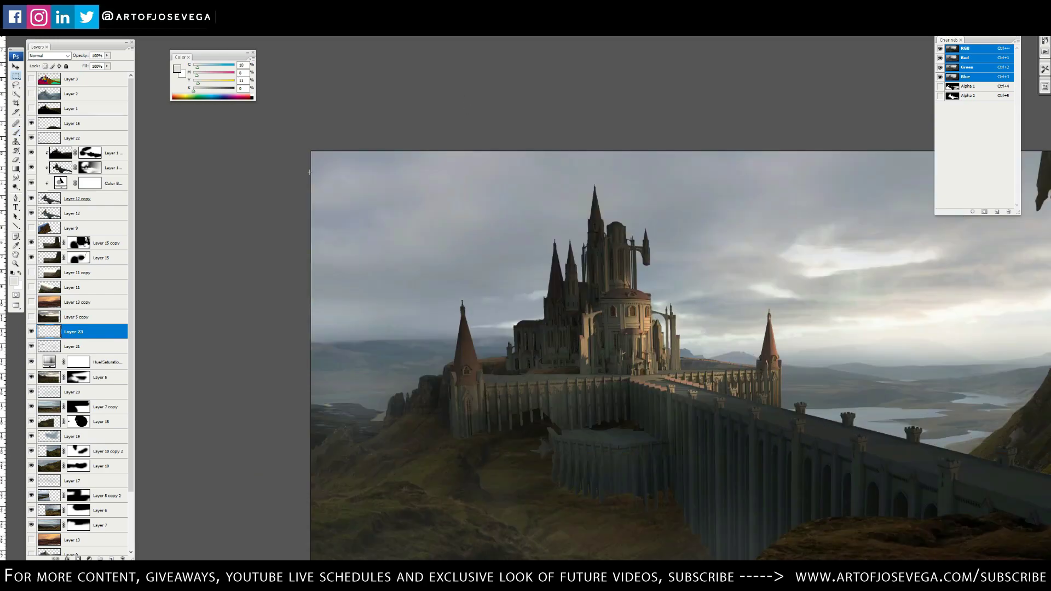
Copy a strip of sky from the left edge to a new layer, then discard it and return to Layer 23
drag(322, 333, 326, 343)
key(ctrl+shift+alt+n)
key(ctrl+t)
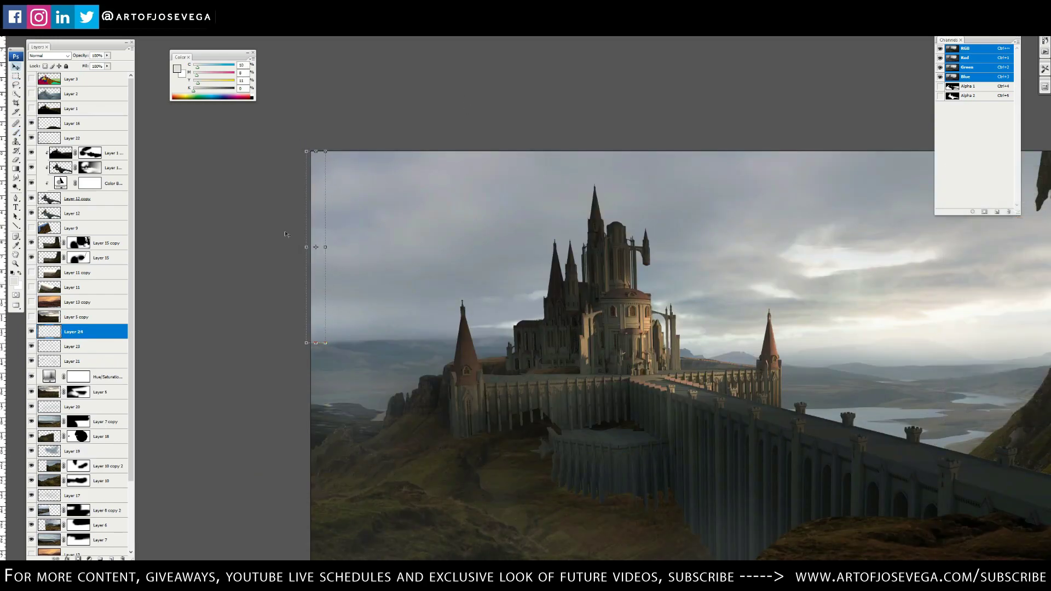
drag(74, 332, 123, 558)
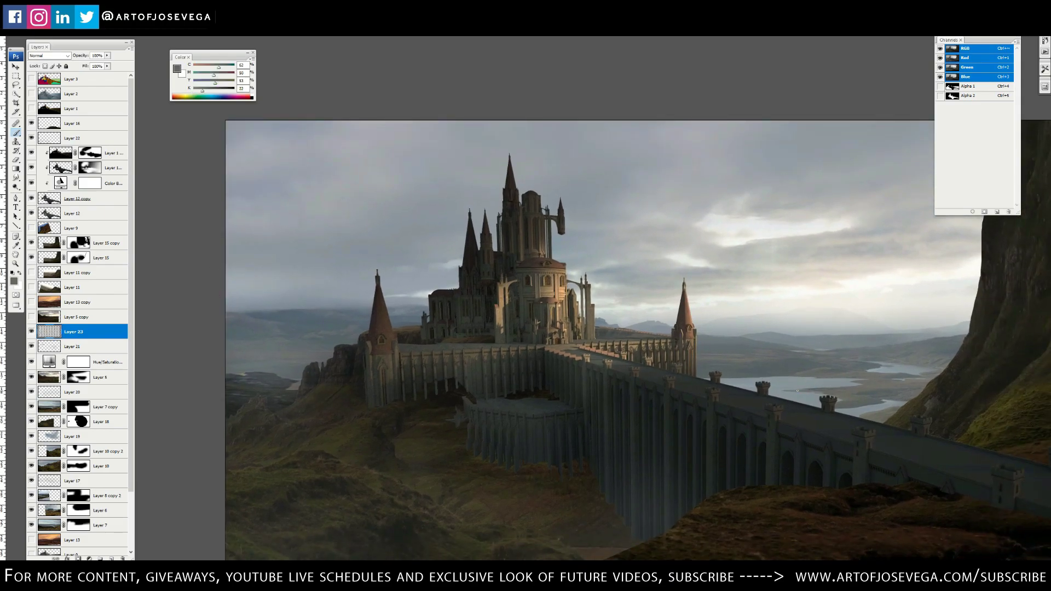
Paint alternating light and dark grey strokes along the water band using sampled tones
drag(304, 387, 317, 377)
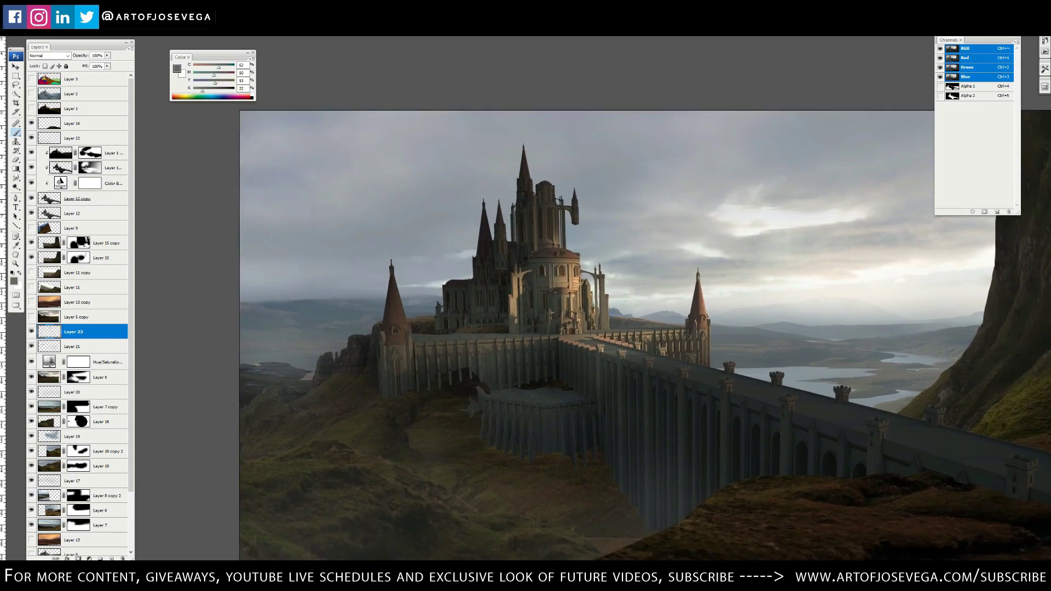
alt+click(315, 372)
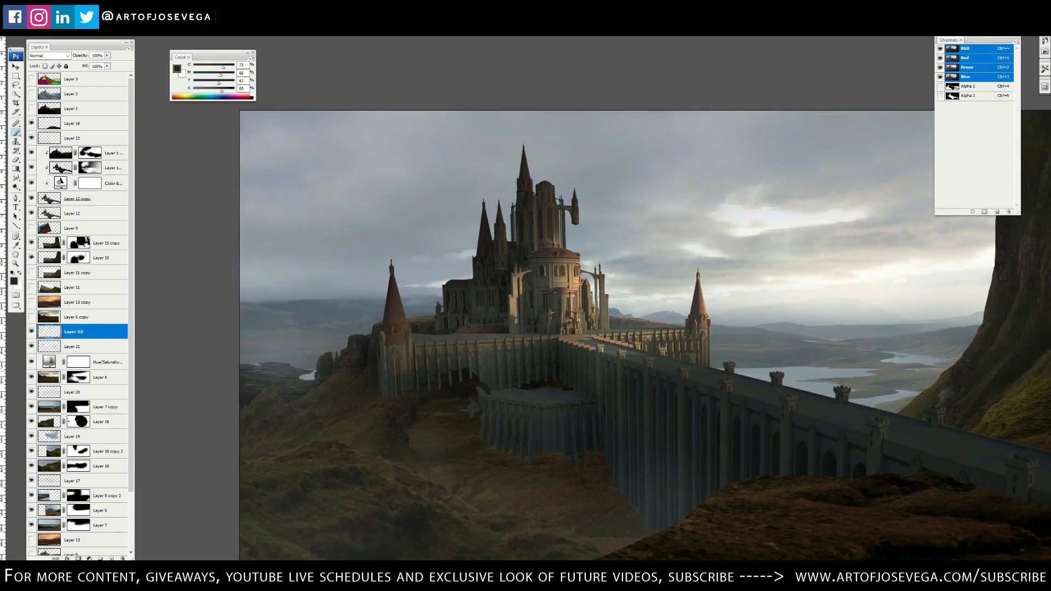
key(ctrl+plus)
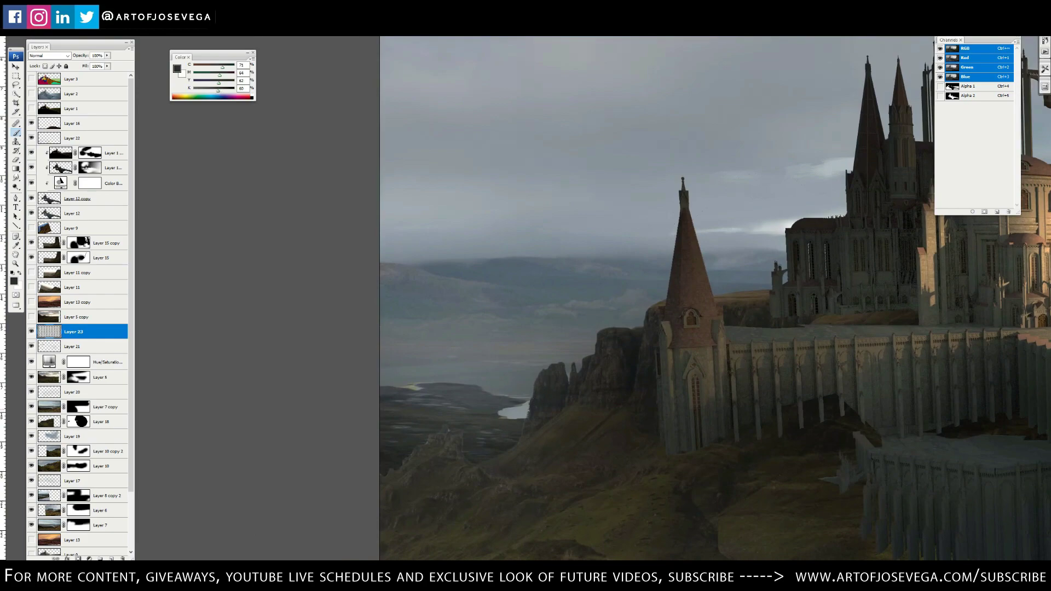
alt+click(508, 410)
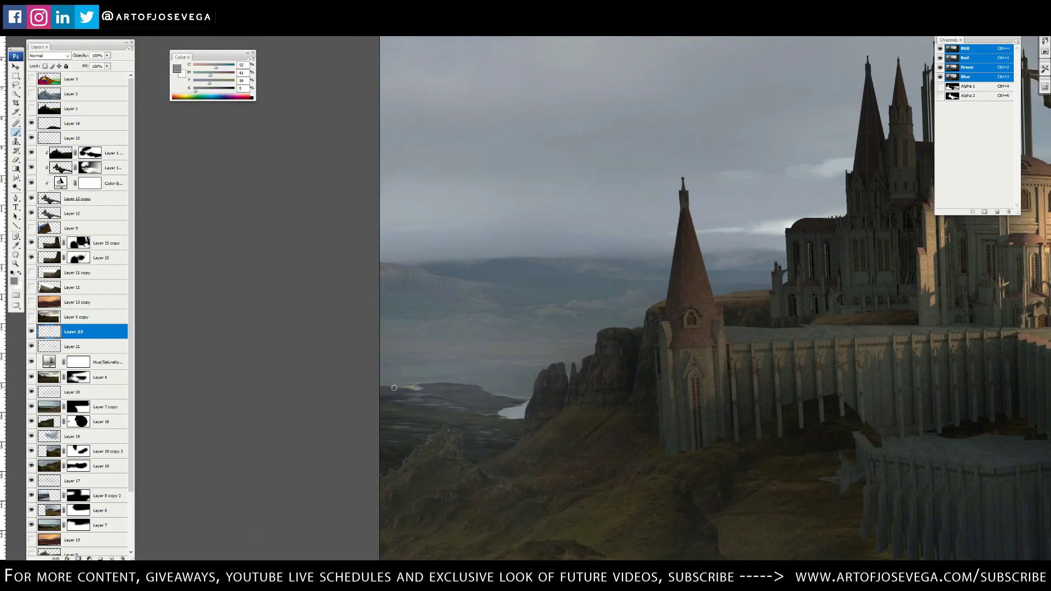
drag(382, 380, 526, 382)
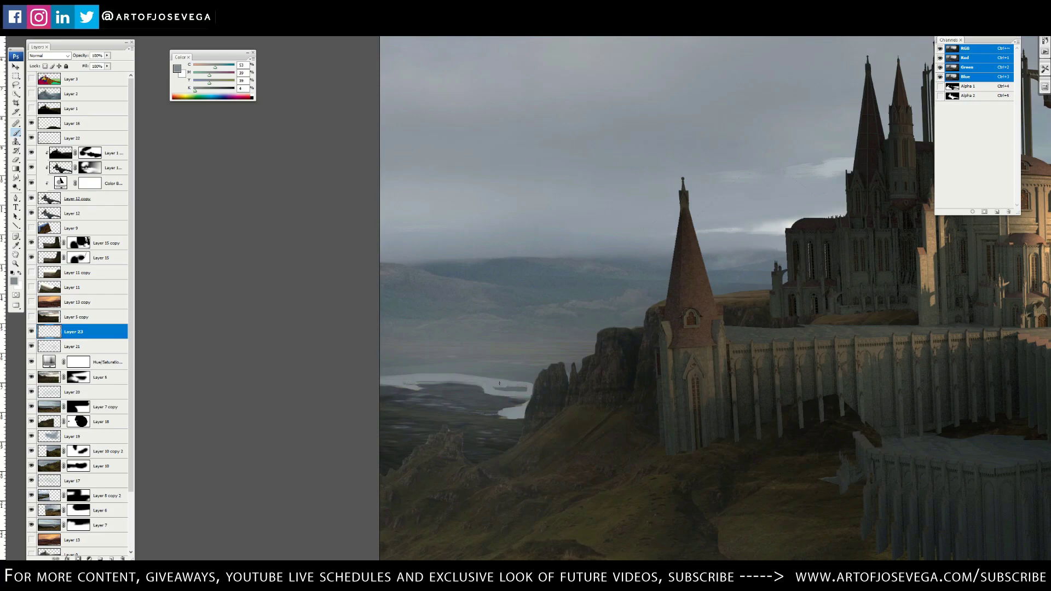
alt+click(413, 402)
drag(400, 403, 467, 408)
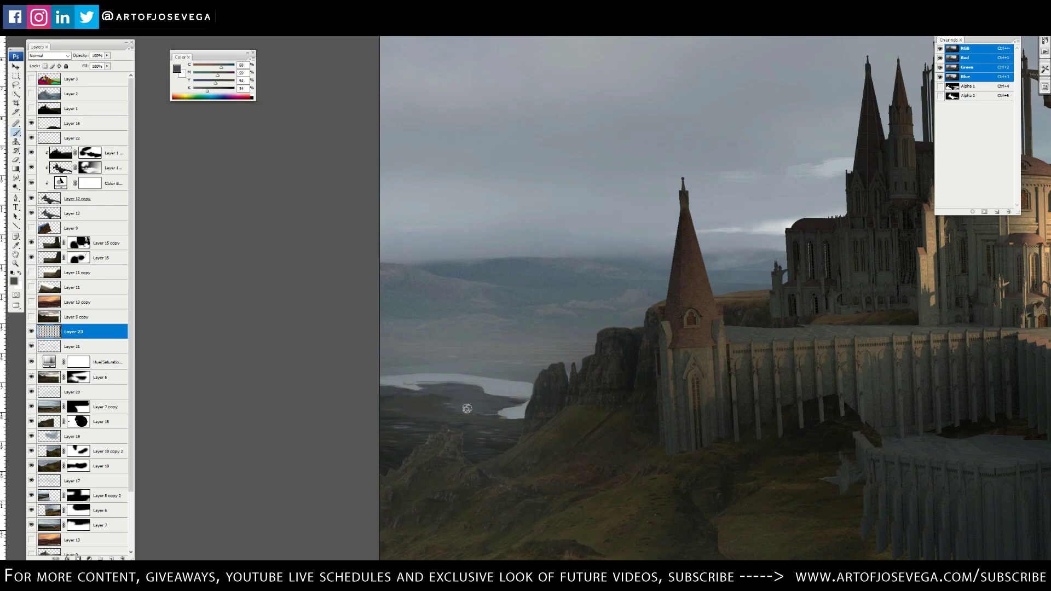
alt+click(415, 375)
drag(415, 381, 448, 384)
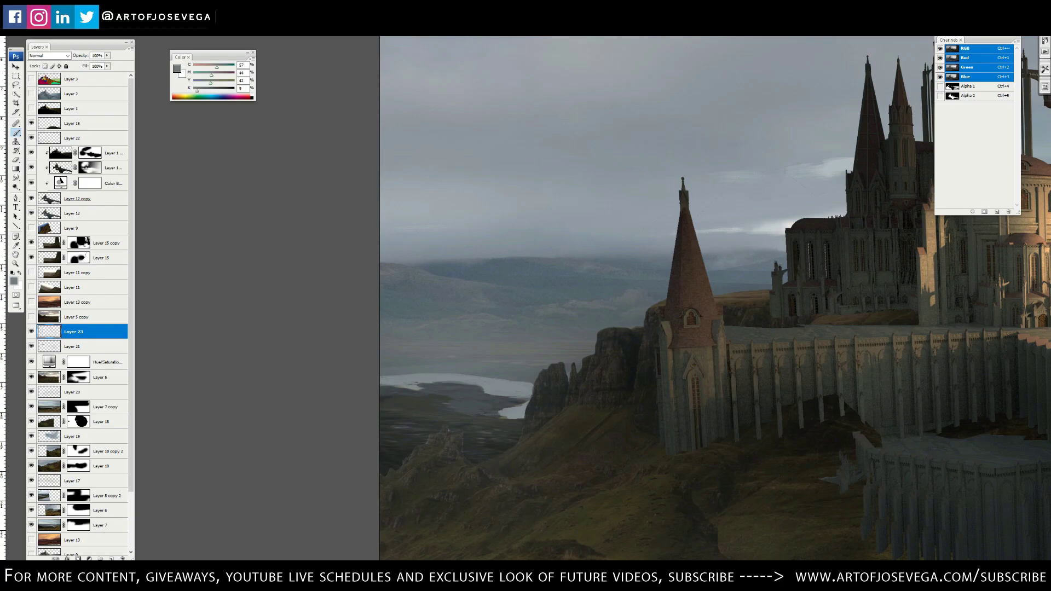
Eyedrop dark brown and shadow rock tones from the cliffs, then pan to the left cliffs and spire
alt+click(507, 385)
alt+click(570, 359)
drag(682, 270, 620, 283)
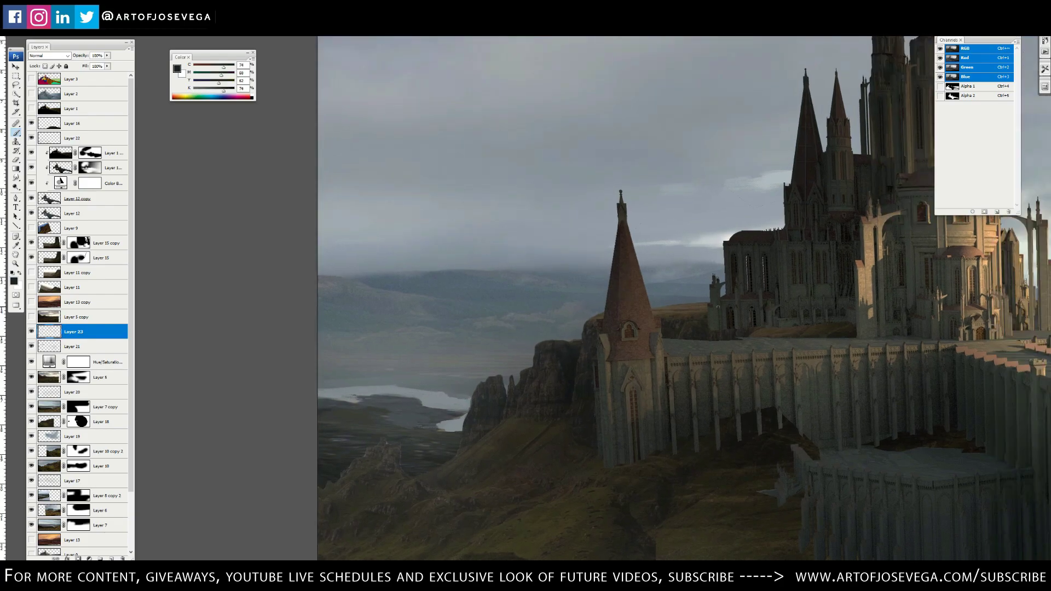
alt+click(712, 333)
alt+click(728, 331)
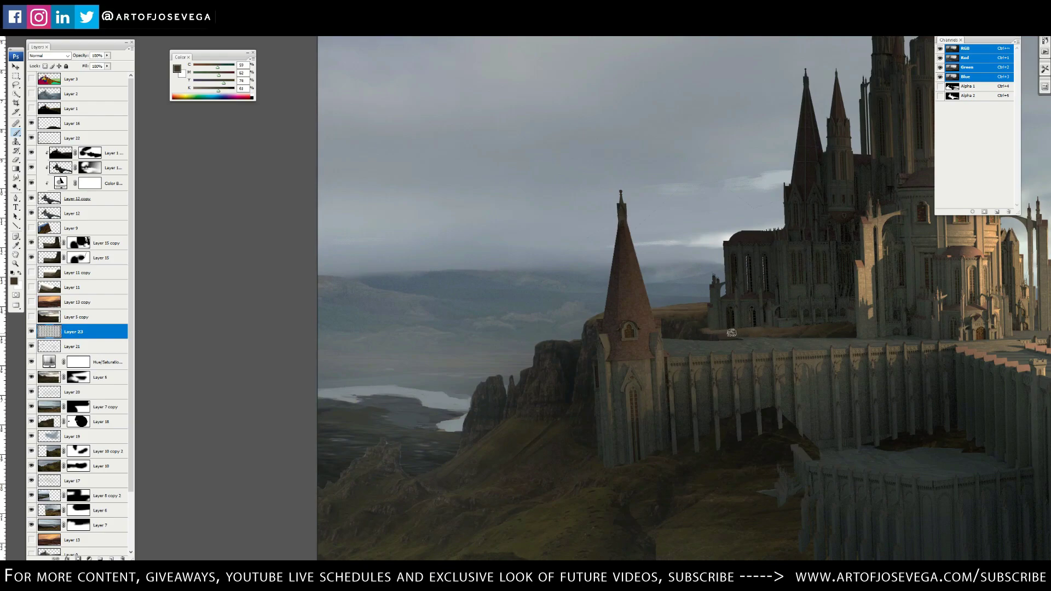
drag(708, 321, 650, 332)
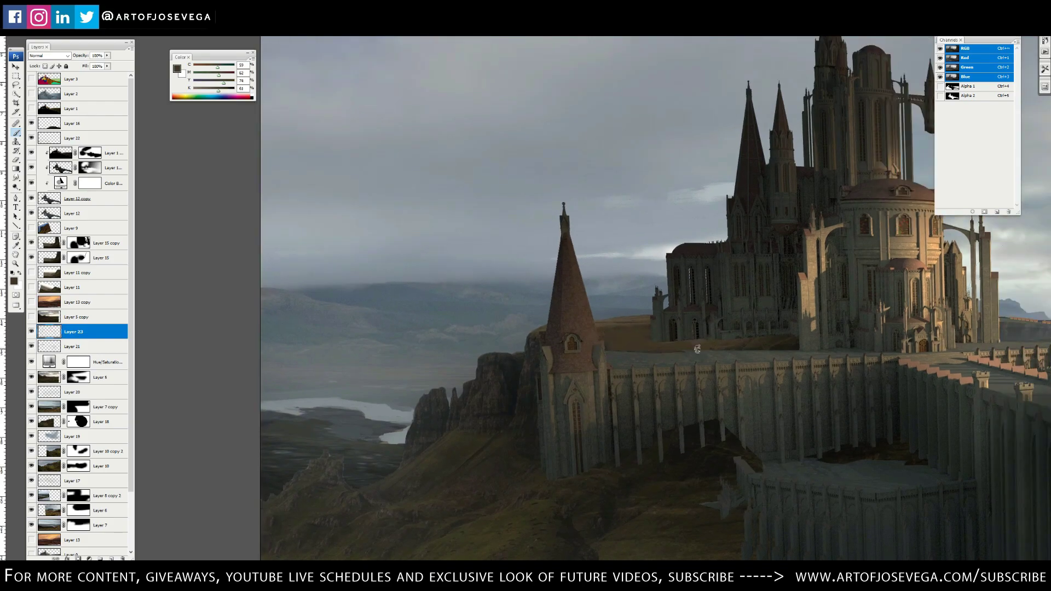
alt+click(603, 349)
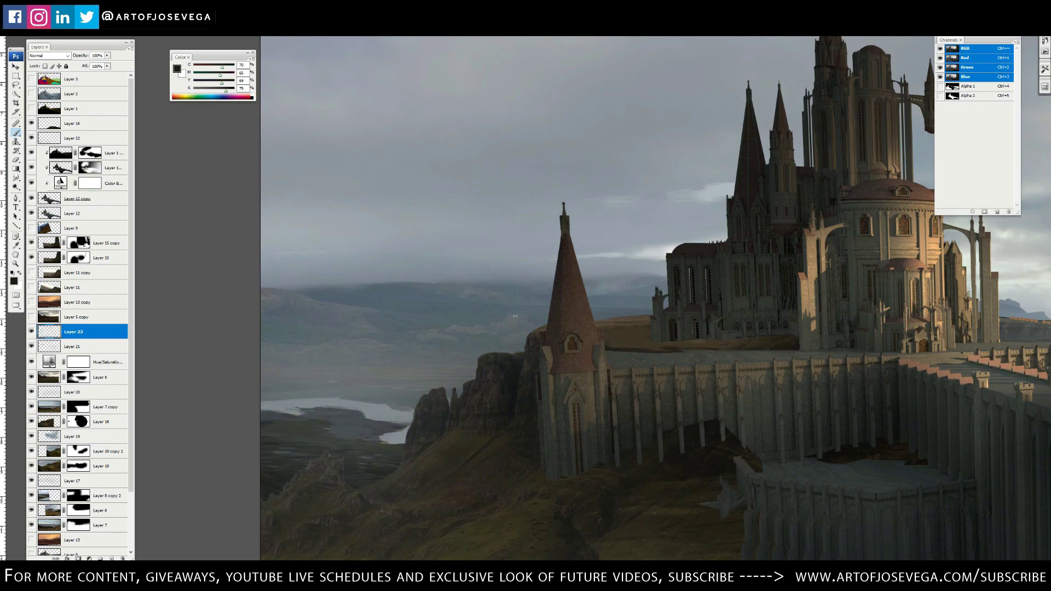
alt+click(630, 320)
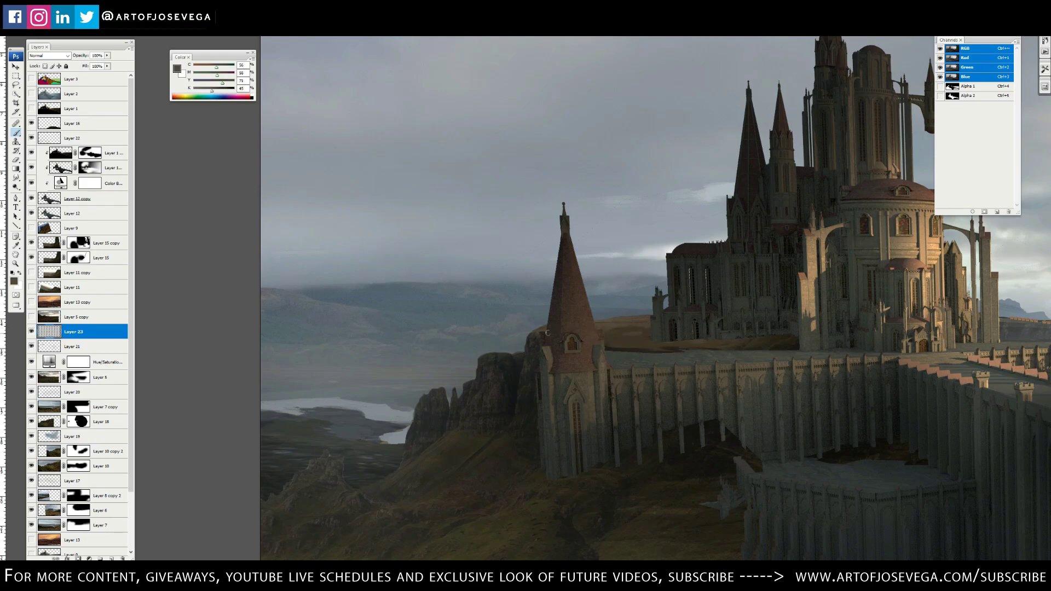
drag(548, 333, 455, 135)
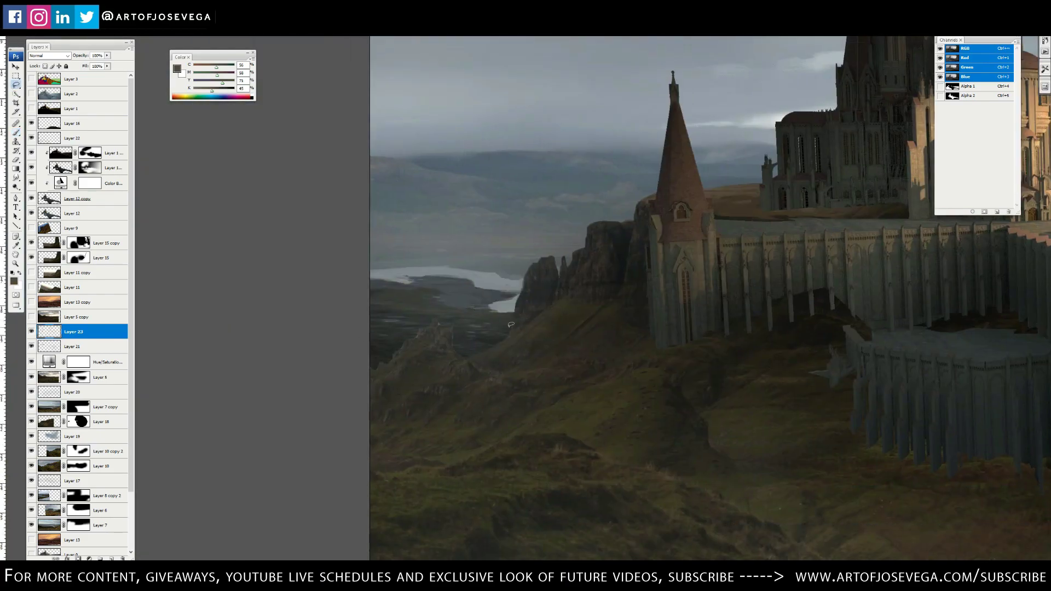
Lasso a ruined tower shape on the left hill and fill it with dark rock colour
alt+click(511, 325)
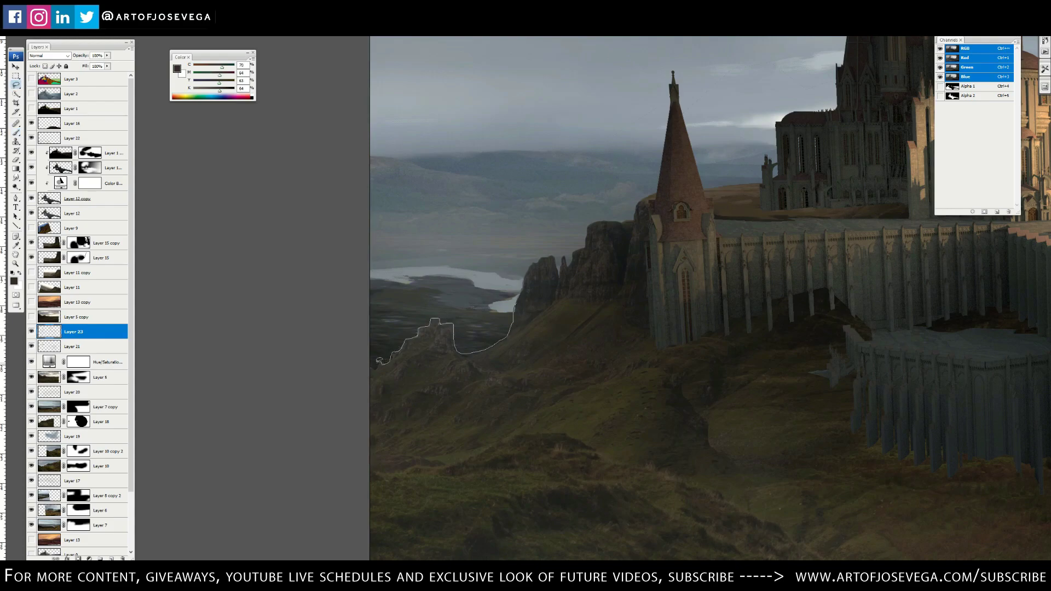
drag(514, 308, 515, 308)
key(b)
right_click(539, 249)
key(Escape)
alt+click(432, 303)
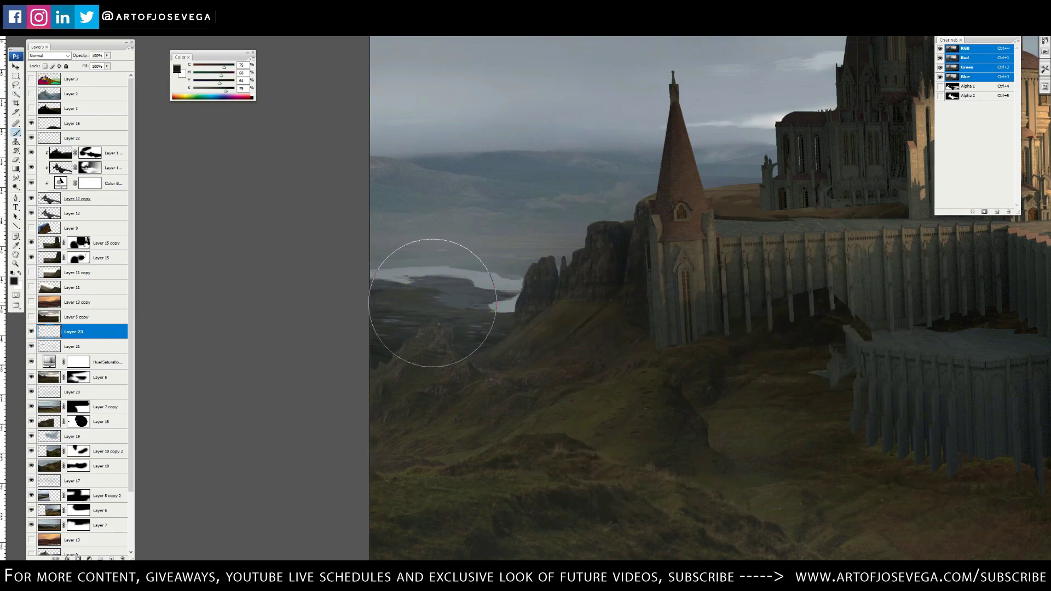
drag(432, 303, 423, 321)
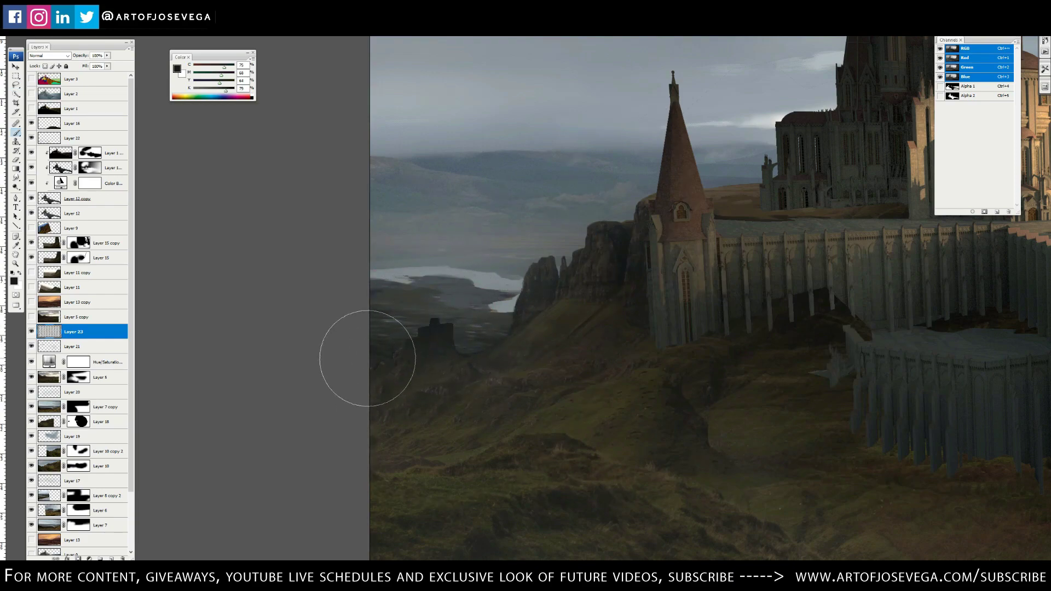
alt+click(422, 213)
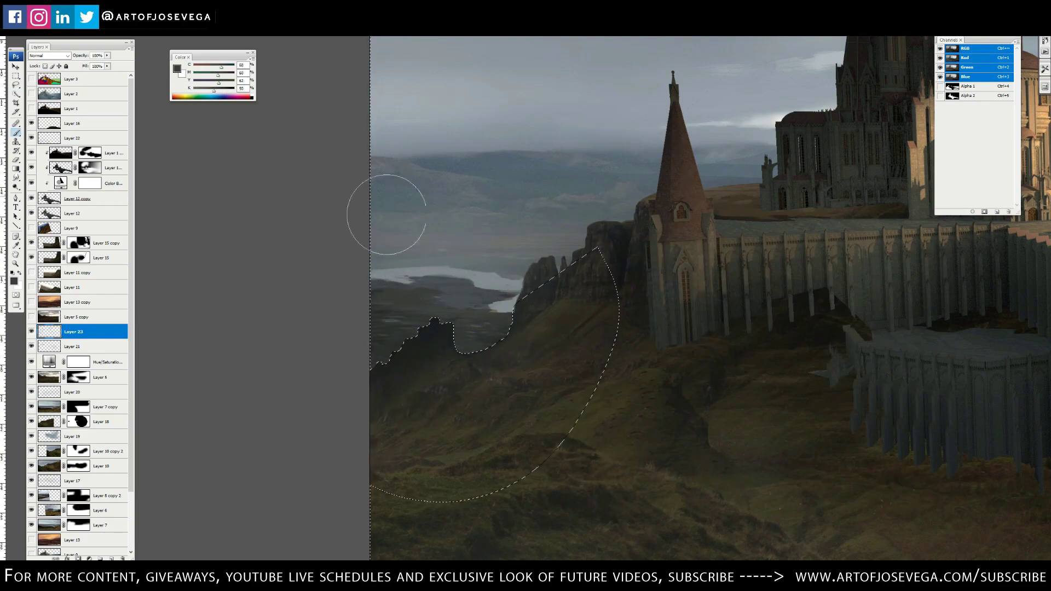
key(ctrl+d)
Blend the tower with lighter grey and dark hillside tones using a resized soft brush, then zoom out
alt+click(416, 280)
key(bracketright)
key(bracketright)
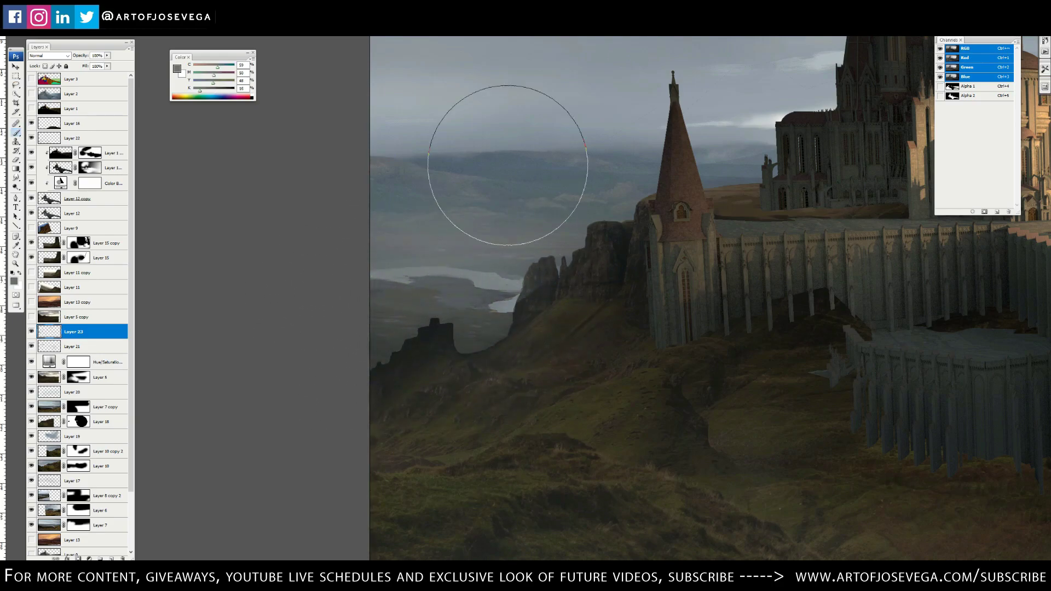
key(bracketleft)
key(bracketleft)
key(bracketleft)
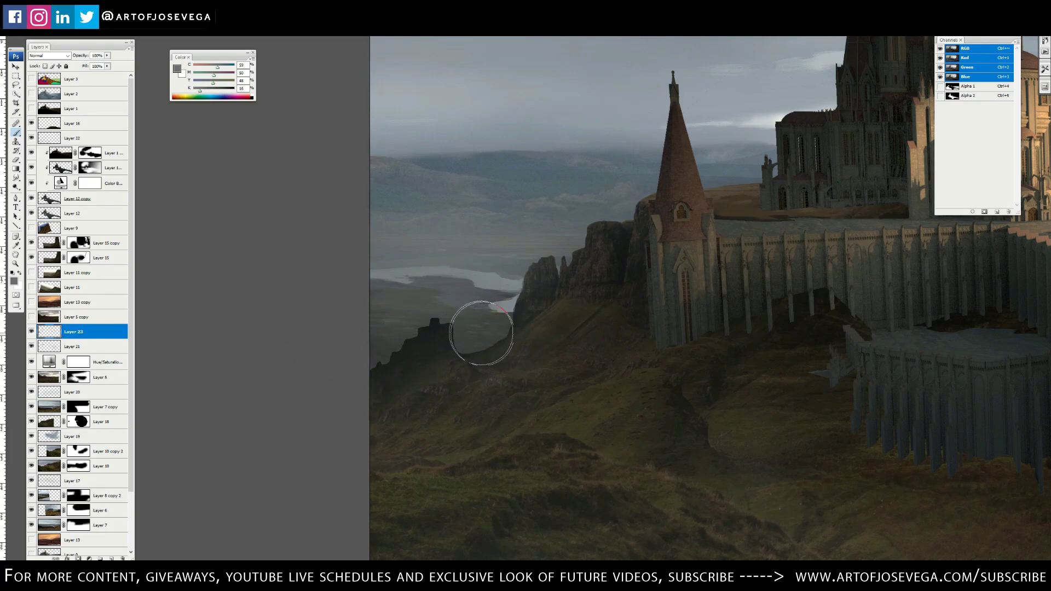
right_click(484, 300)
key(Escape)
alt+click(525, 294)
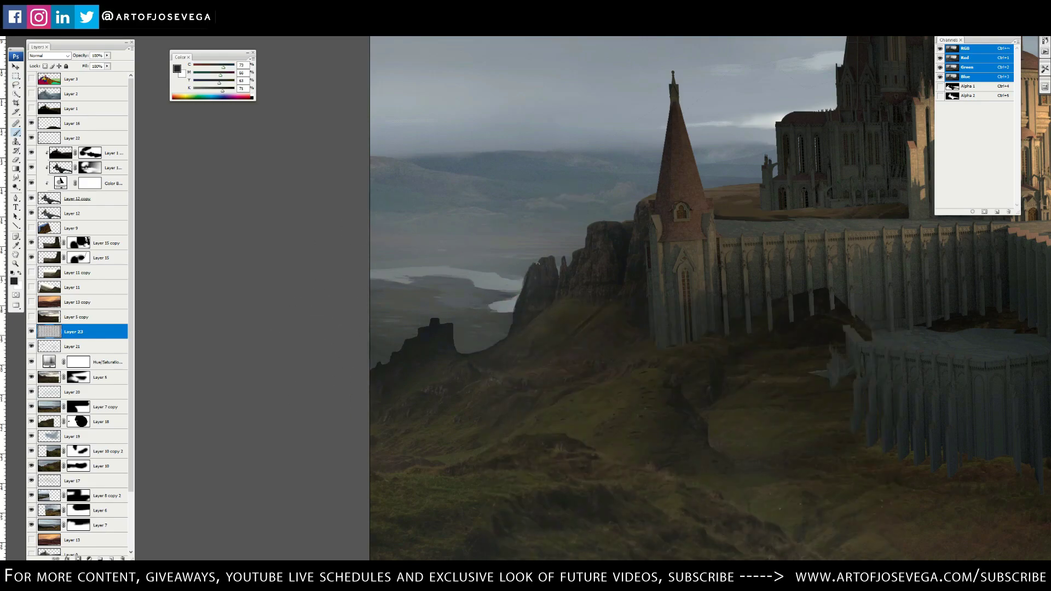
alt+click(527, 262)
key(ctrl+minus)
key(ctrl+minus)
scroll(348, 318, up, 1)
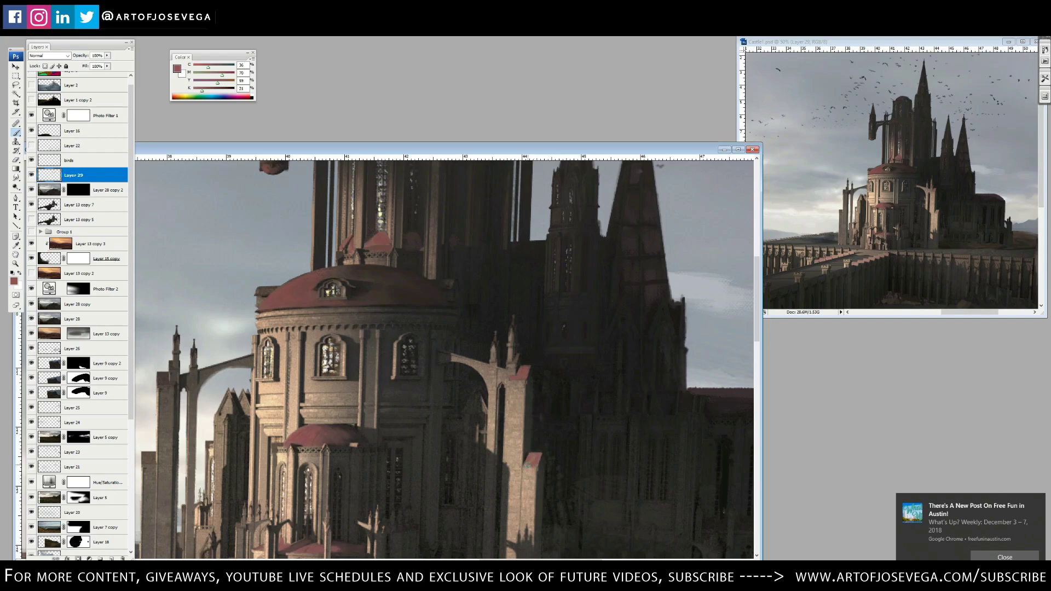
alt+click(526, 367)
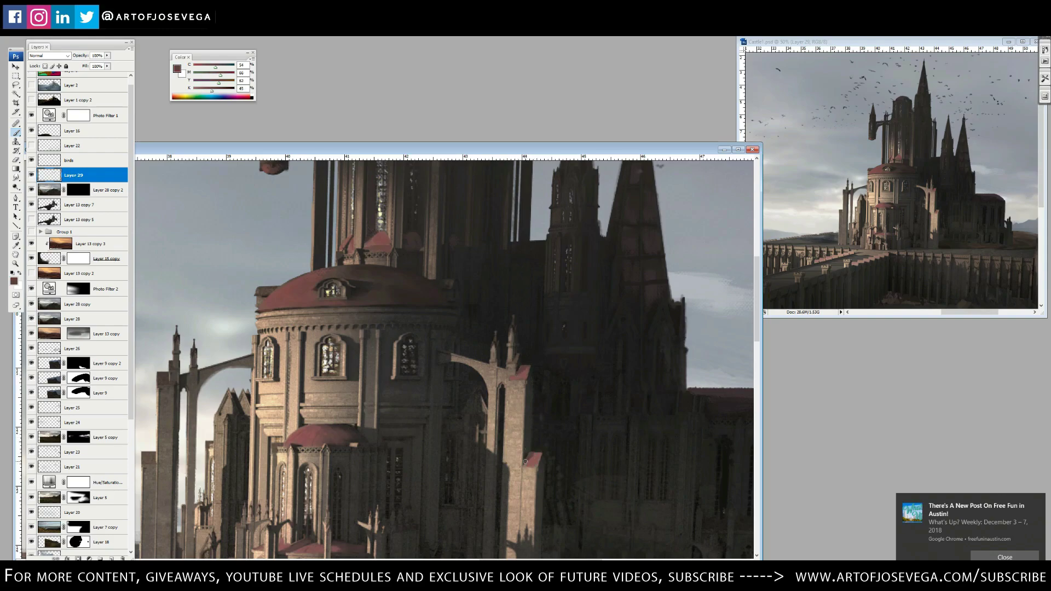
scroll(515, 359, down, 3)
scroll(515, 359, left, 4)
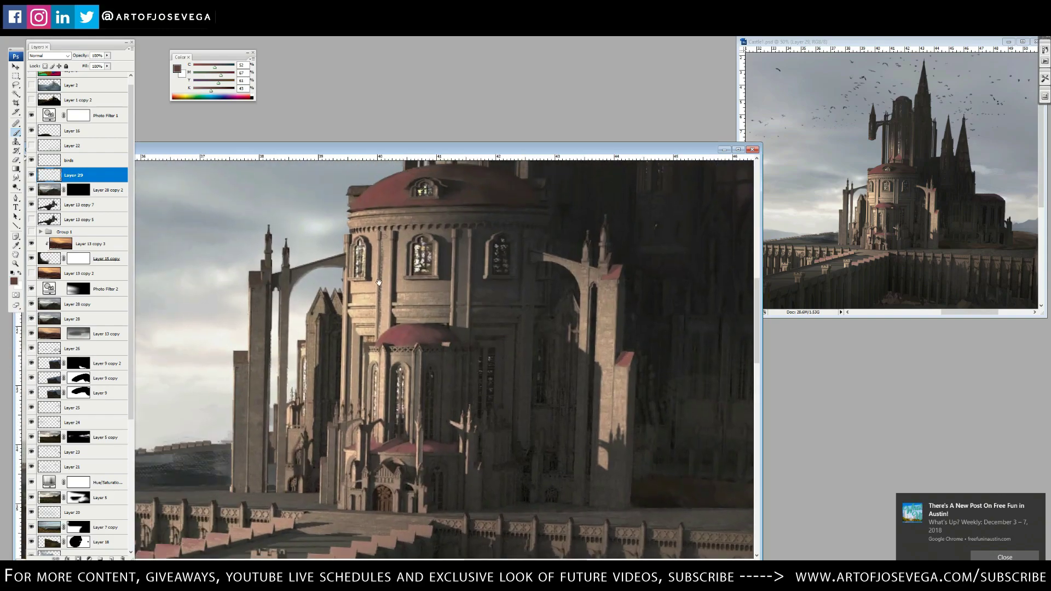
scroll(438, 361, up, 2)
alt+click(368, 365)
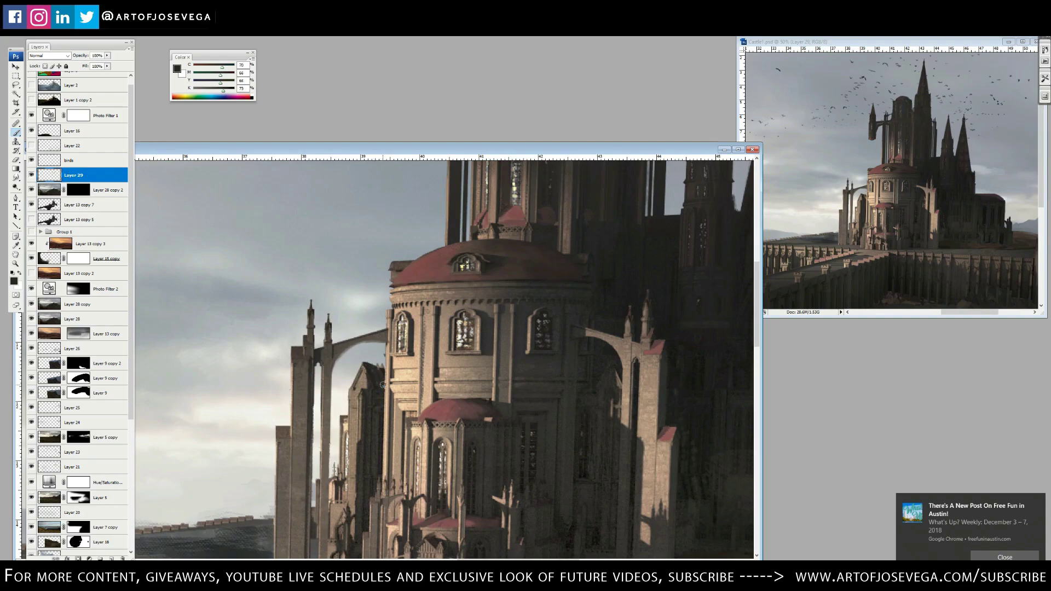
alt+click(378, 357)
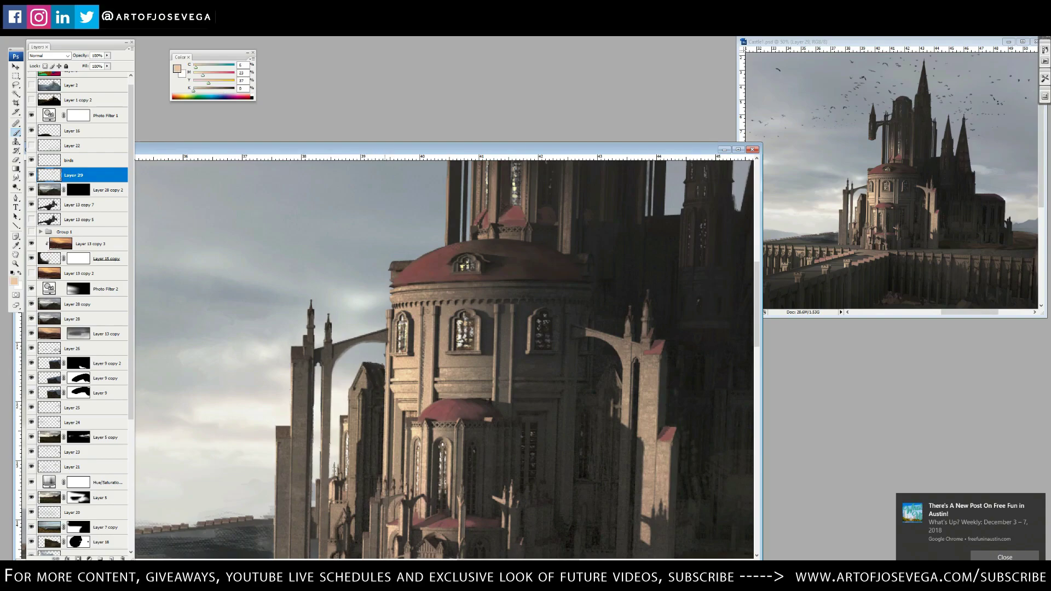
alt+click(384, 372)
key(ctrl+minus)
key(ctrl+minus)
key(ctrl+minus)
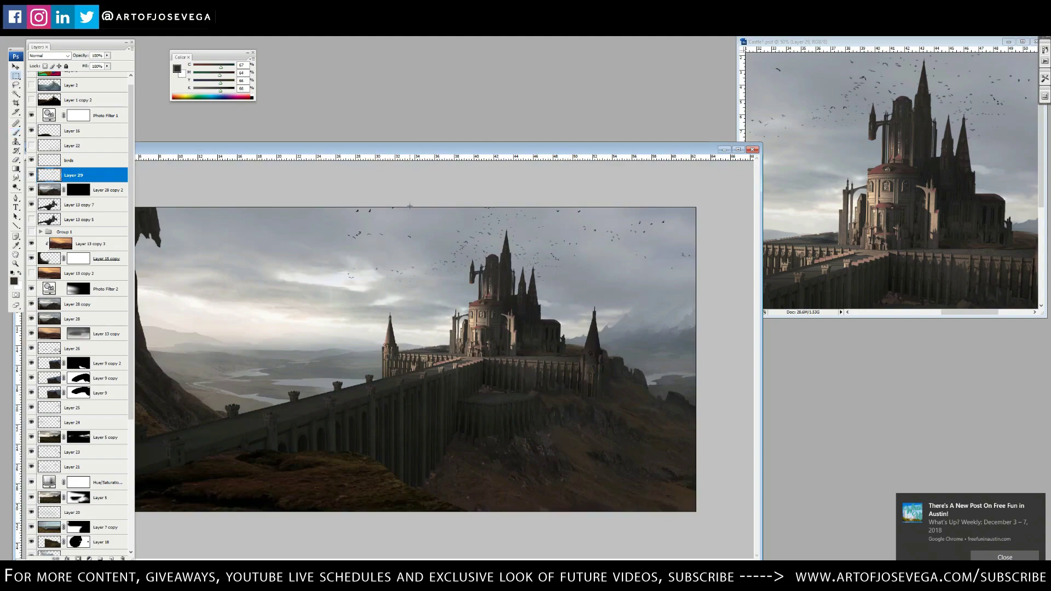
key(ctrl+minus)
key(ctrl+minus)
key(ctrl+plus)
key(ctrl+plus)
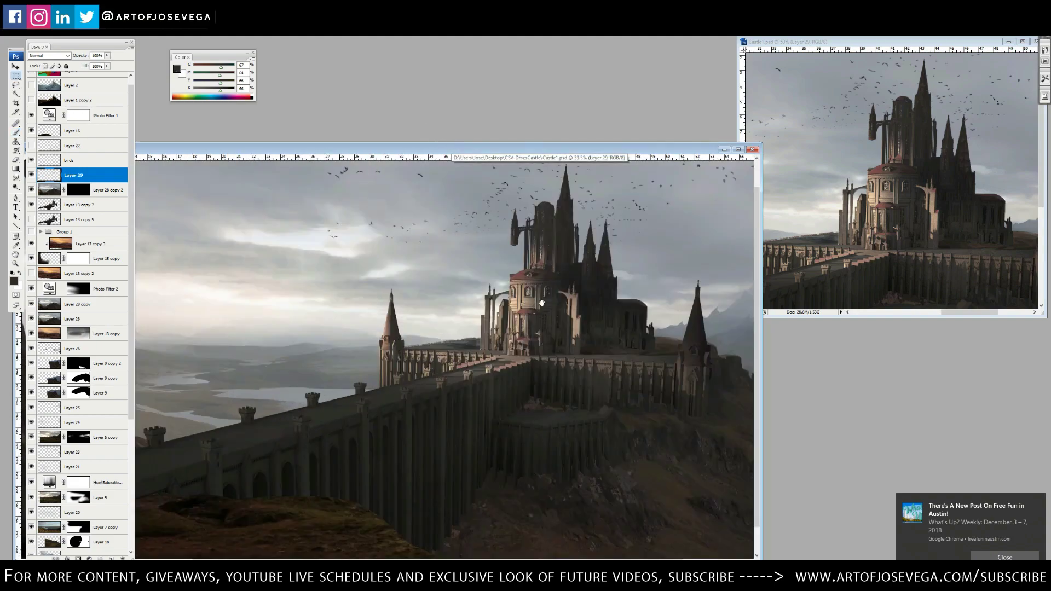
key(ctrl+plus)
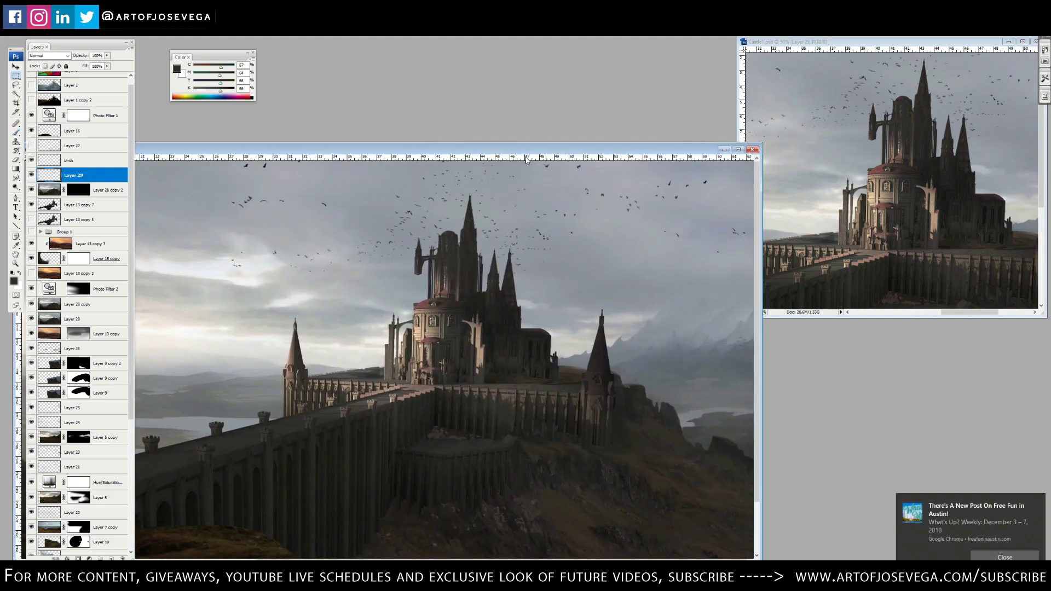
key(ctrl+plus)
key(ctrl+plus)
drag(574, 364, 543, 322)
key(ctrl+minus)
key(ctrl+minus)
key(ctrl+minus)
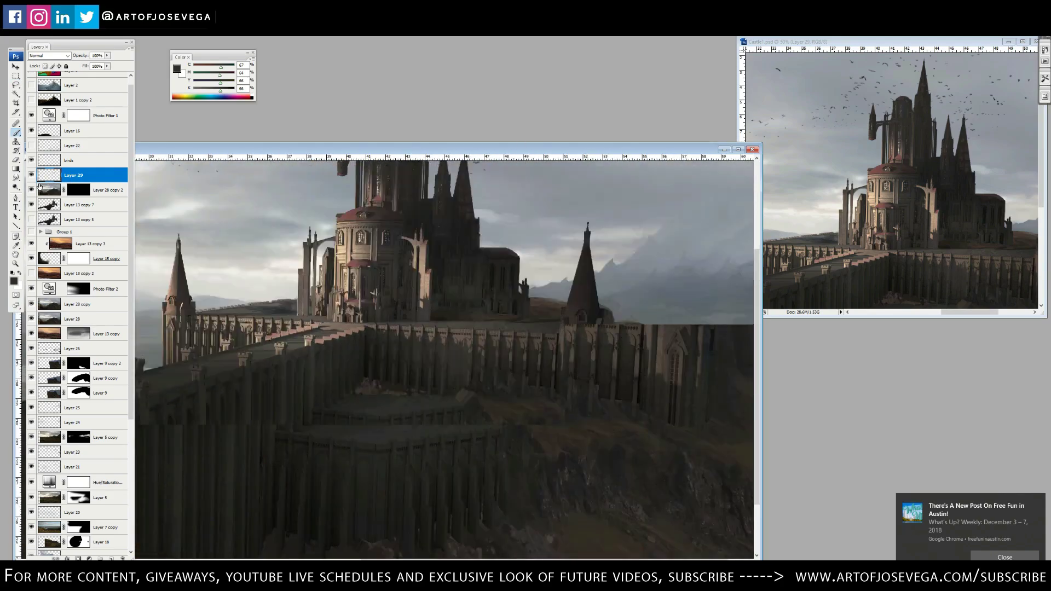
drag(329, 338, 322, 467)
key(ctrl+plus)
key(ctrl+plus)
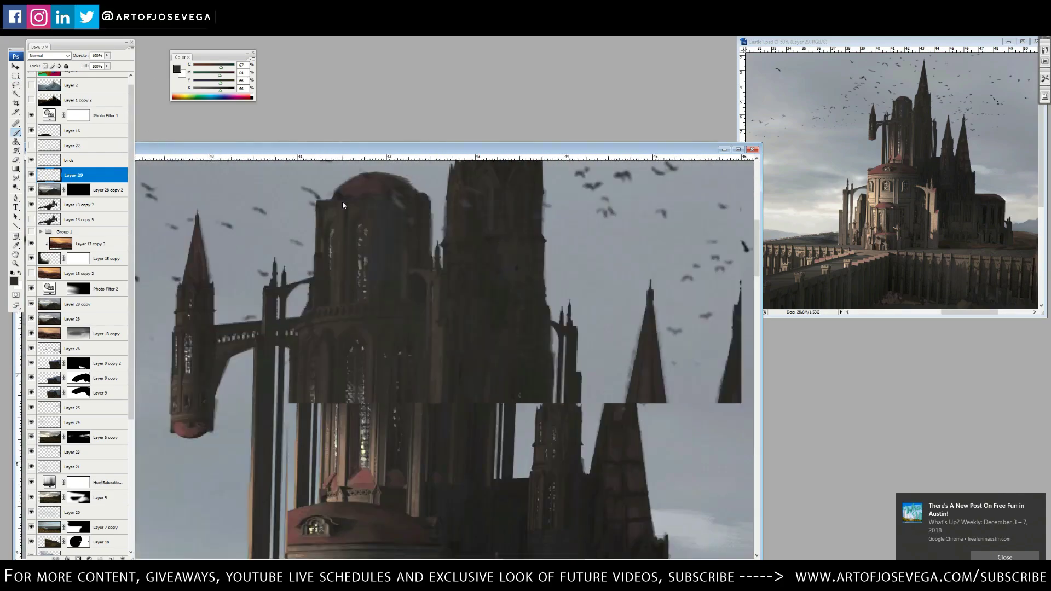
drag(367, 305, 351, 393)
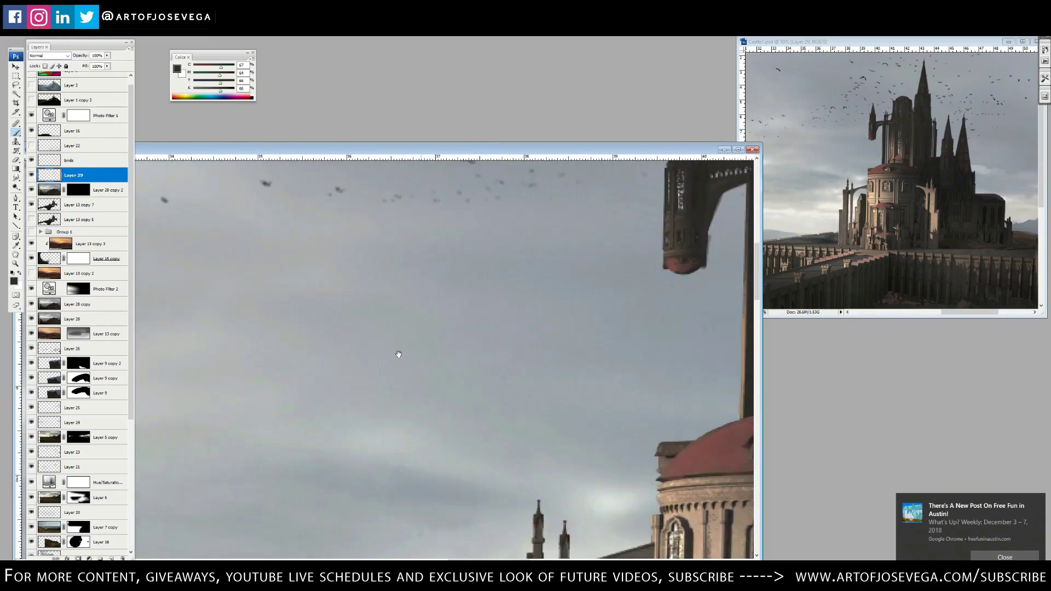
alt+click(429, 305)
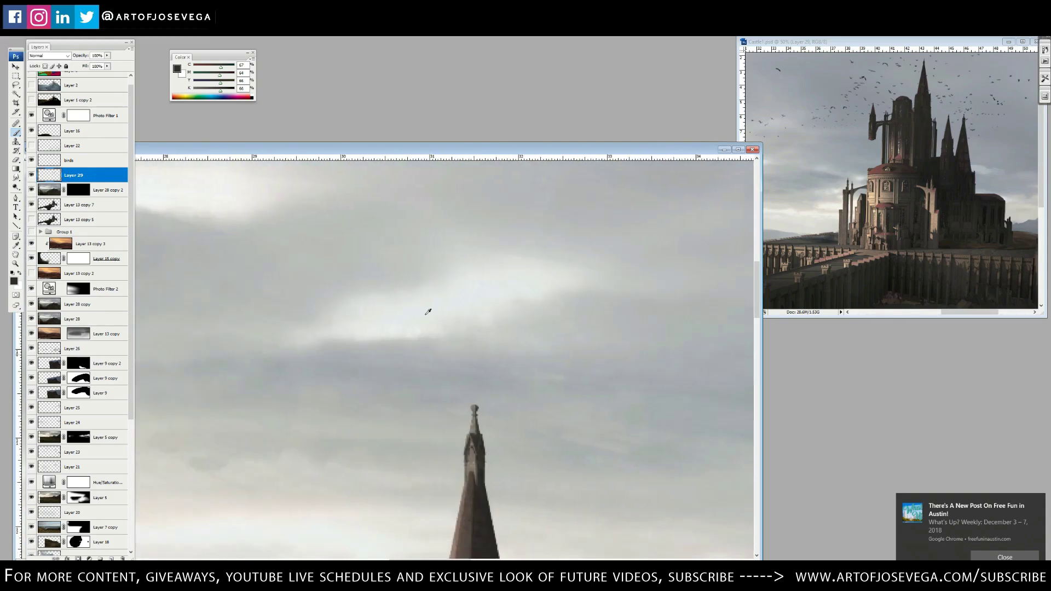
drag(405, 263, 411, 368)
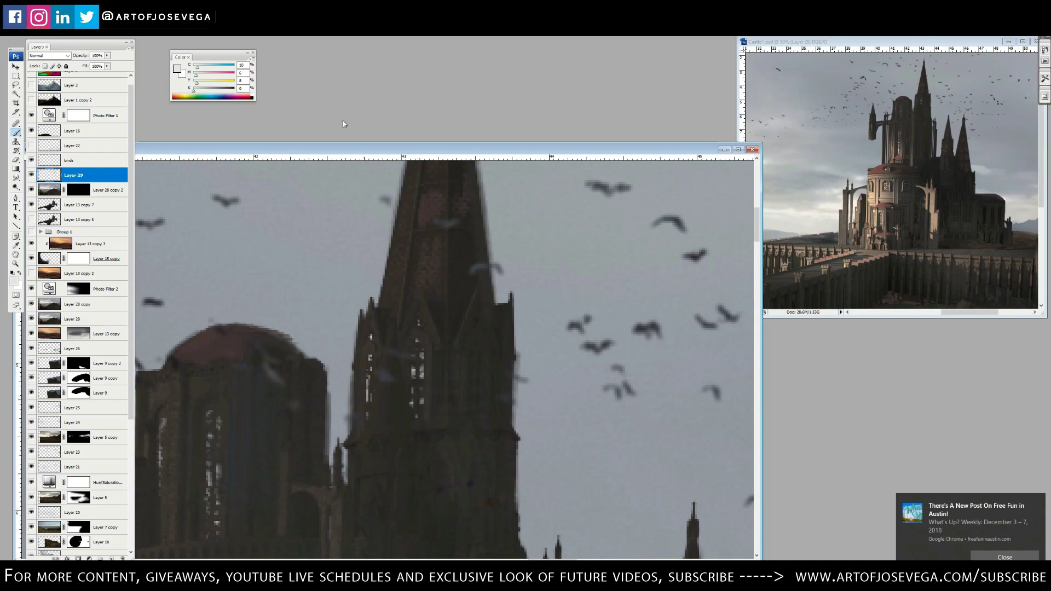
key(ctrl+minus)
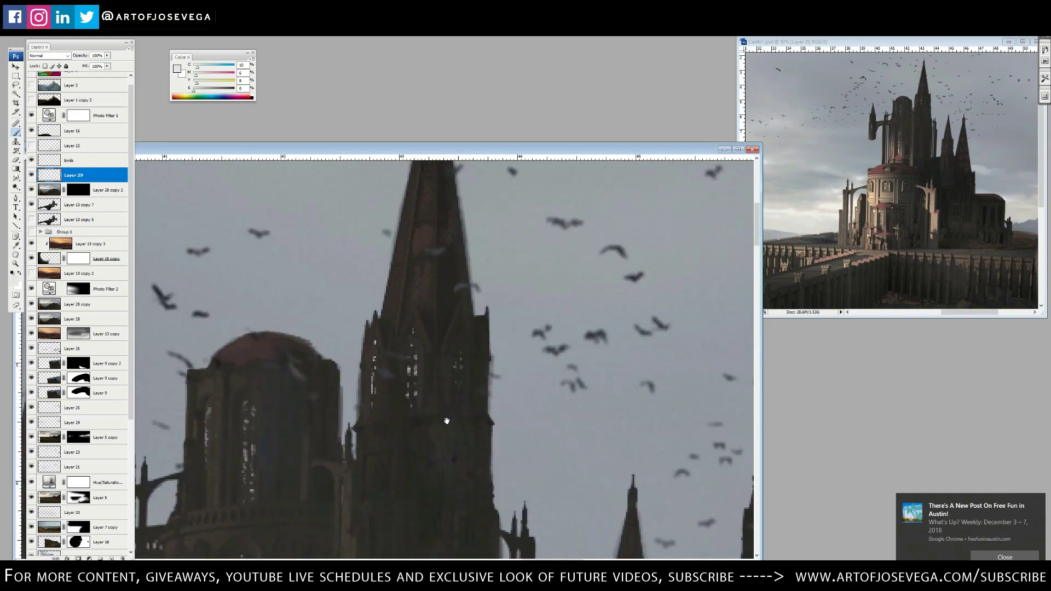
drag(447, 421, 566, 289)
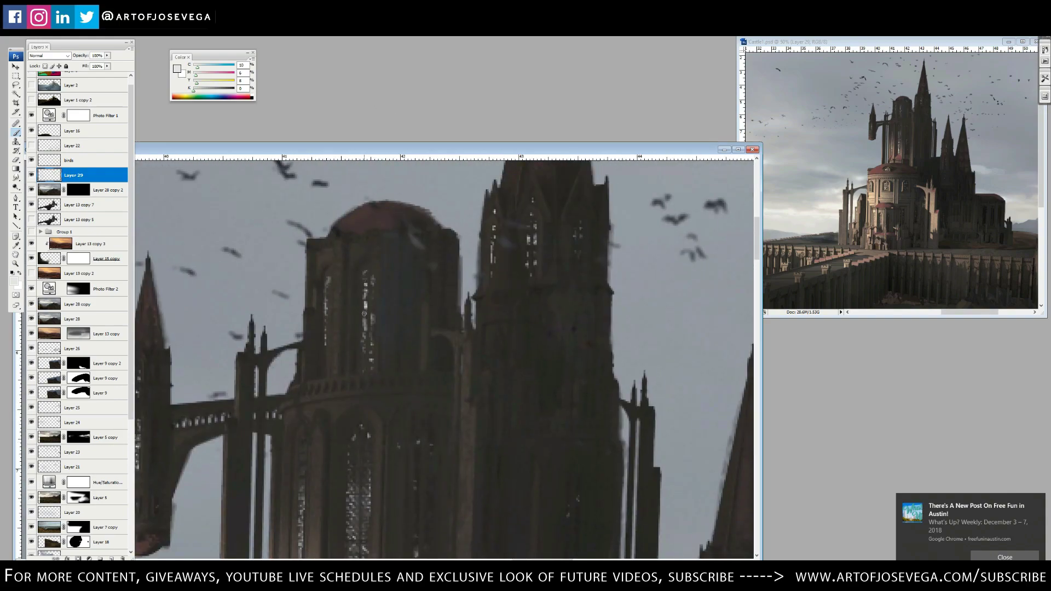
drag(322, 322, 343, 329)
drag(262, 332, 398, 266)
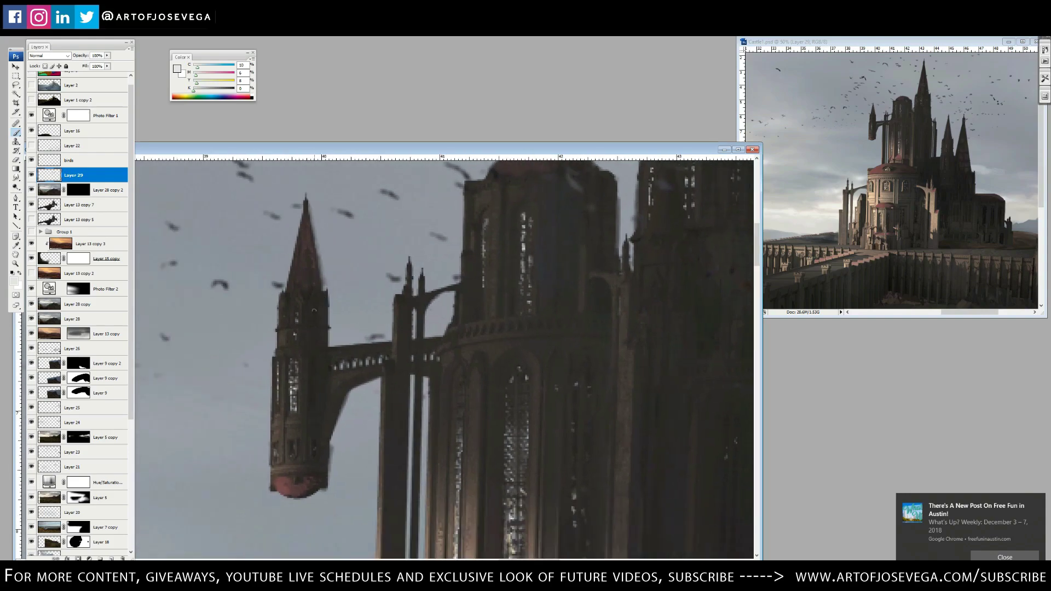
drag(522, 334, 750, 438)
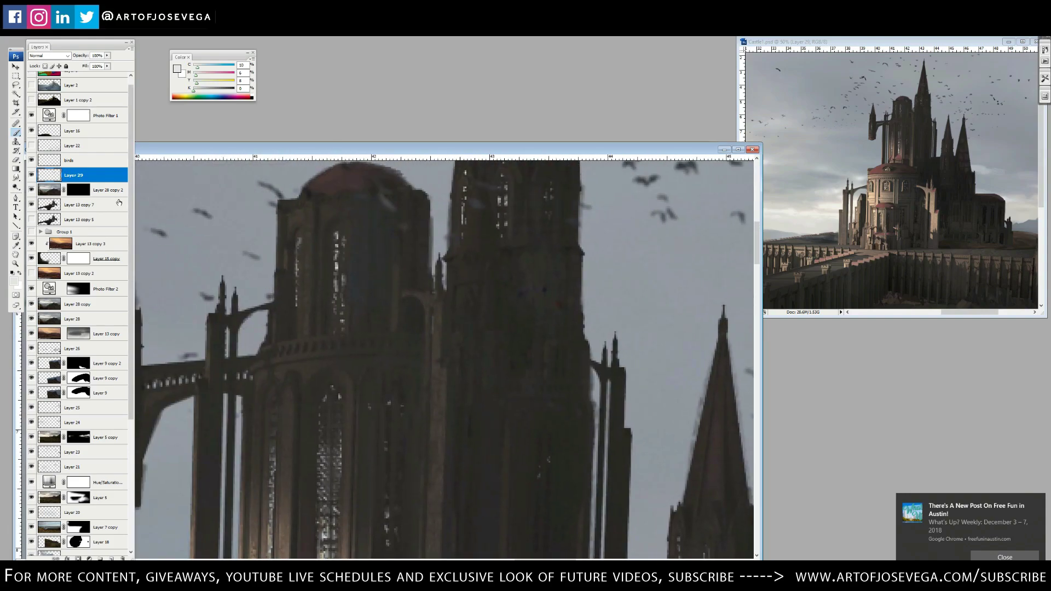
key(ctrl+minus)
key(ctrl+minus)
key(ctrl+minus)
drag(352, 437, 468, 346)
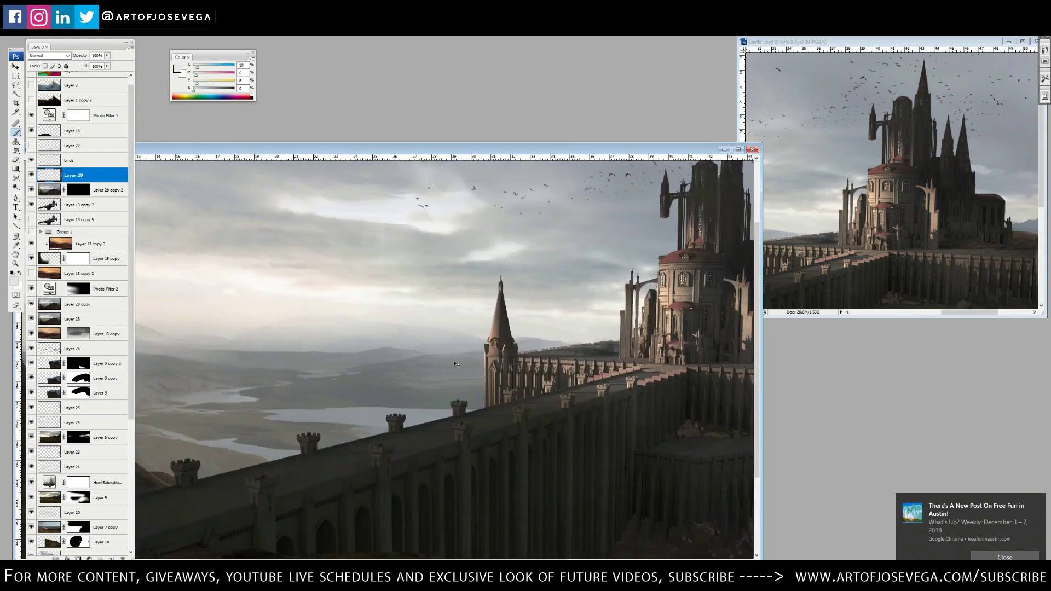
key(ctrl+plus)
key(ctrl+plus)
key(ctrl+plus)
key(ctrl+plus)
key(l)
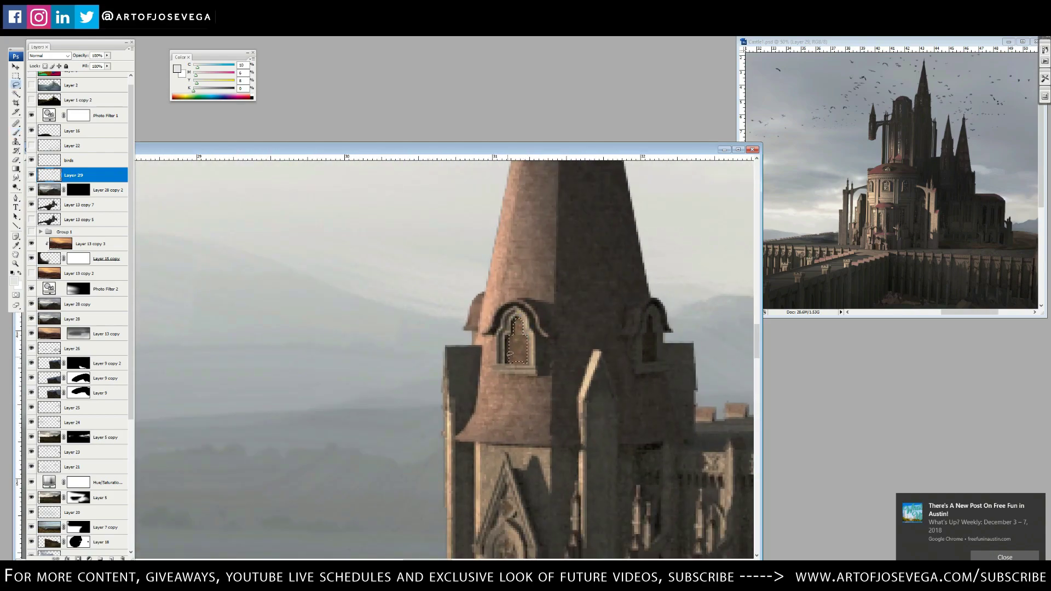
On Layer 13 copy 7, dodge the tall facade window to brighten it
click(80, 205)
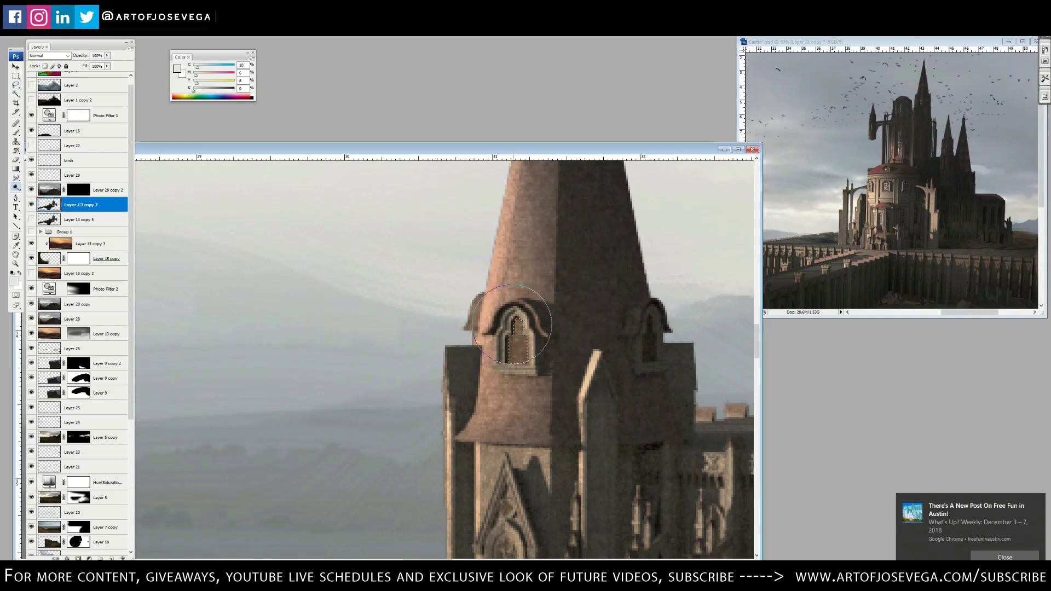
key(m)
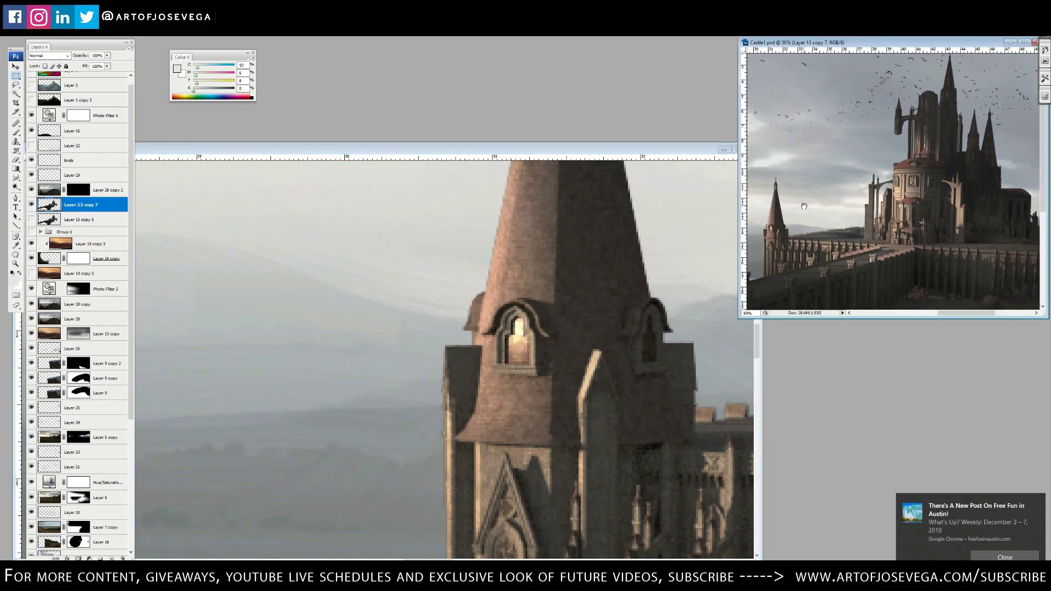
mouse_move(369, 277)
mouse_down()
mouse_move(555, 401)
mouse_move(164, 383)
mouse_up()
key(l)
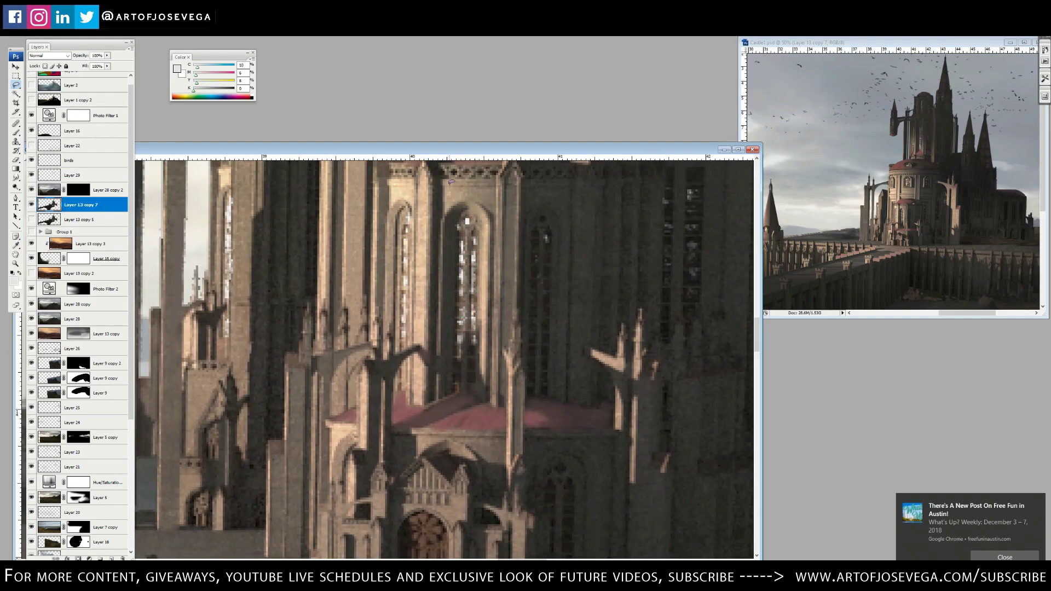
key(o)
mouse_move(466, 216)
mouse_down()
mouse_move(465, 317)
mouse_move(469, 265)
mouse_up()
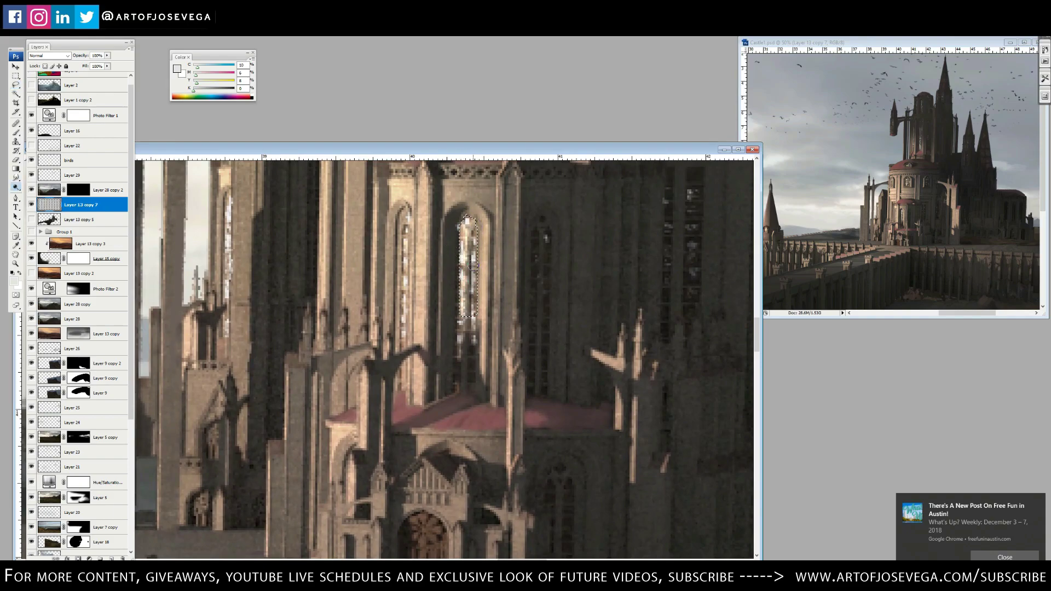
Select and dodge the middle and left rotunda windows to make their glass glow
key(l)
drag(516, 438, 454, 297)
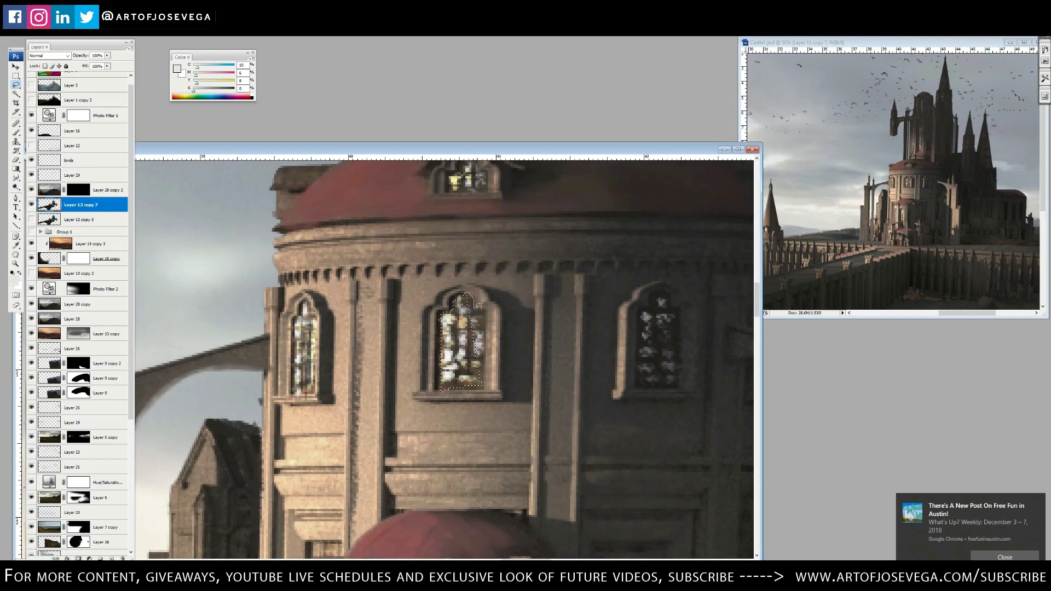
drag(456, 366, 443, 387)
key(o)
mouse_move(462, 306)
mouse_down()
mouse_move(449, 356)
mouse_move(471, 384)
mouse_up()
drag(454, 318, 446, 359)
key(m)
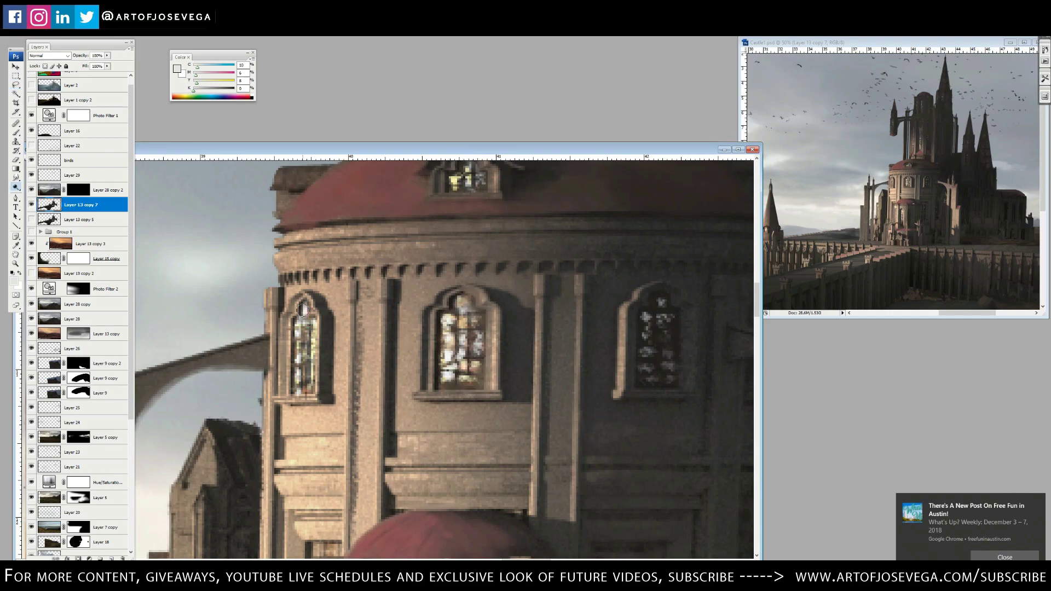
drag(303, 310, 310, 378)
On a new layer, darken the left window frame and set the brush to a lighter roof red
key(alt+bracketright)
key(alt+bracketright)
key(b)
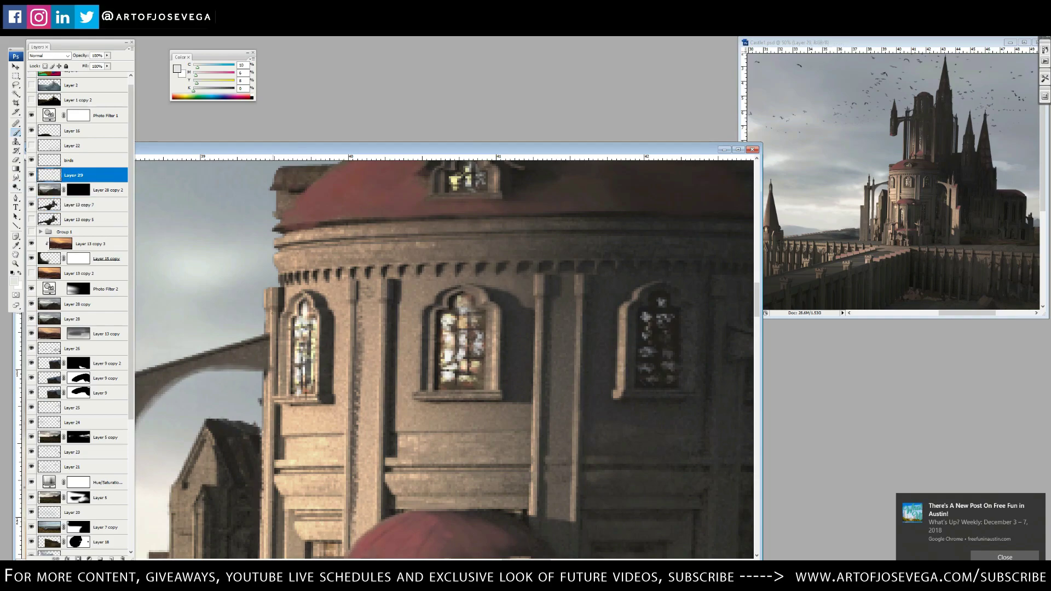
alt+click(292, 310)
drag(287, 316, 285, 325)
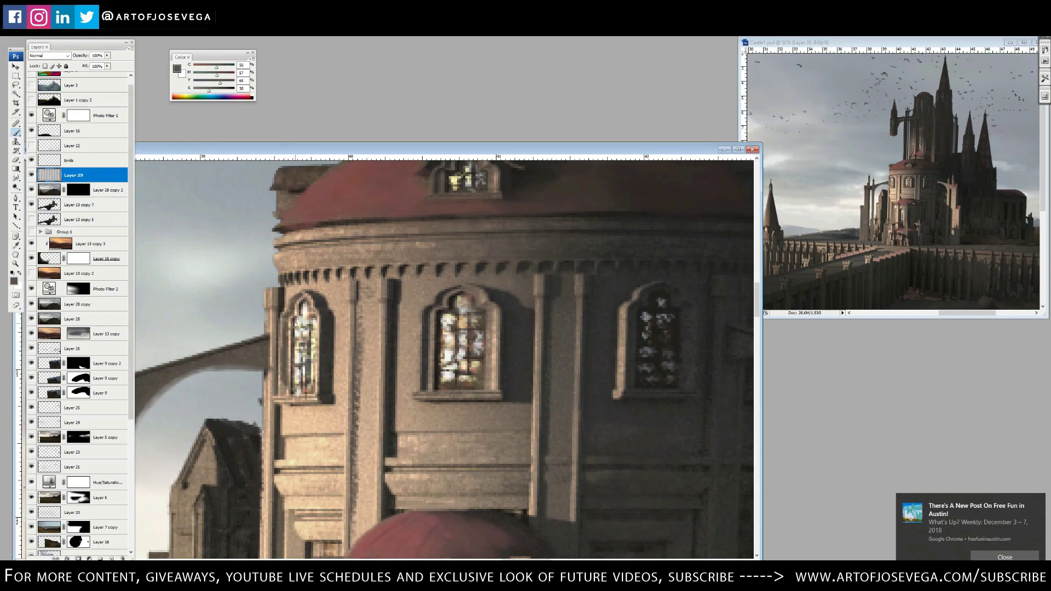
drag(472, 167, 421, 271)
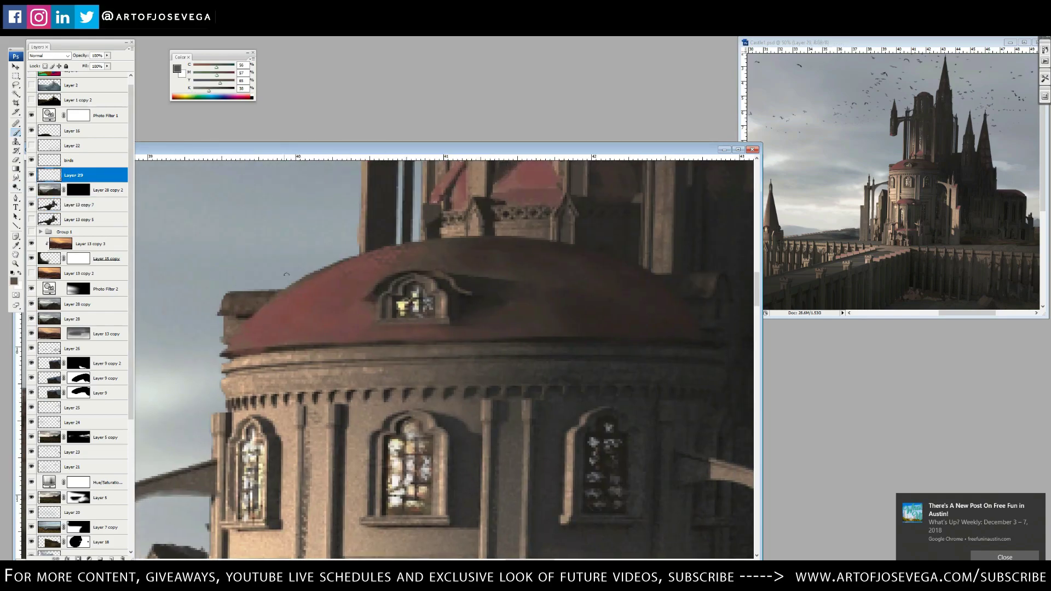
alt+click(329, 277)
click(177, 68)
click(431, 114)
click(546, 58)
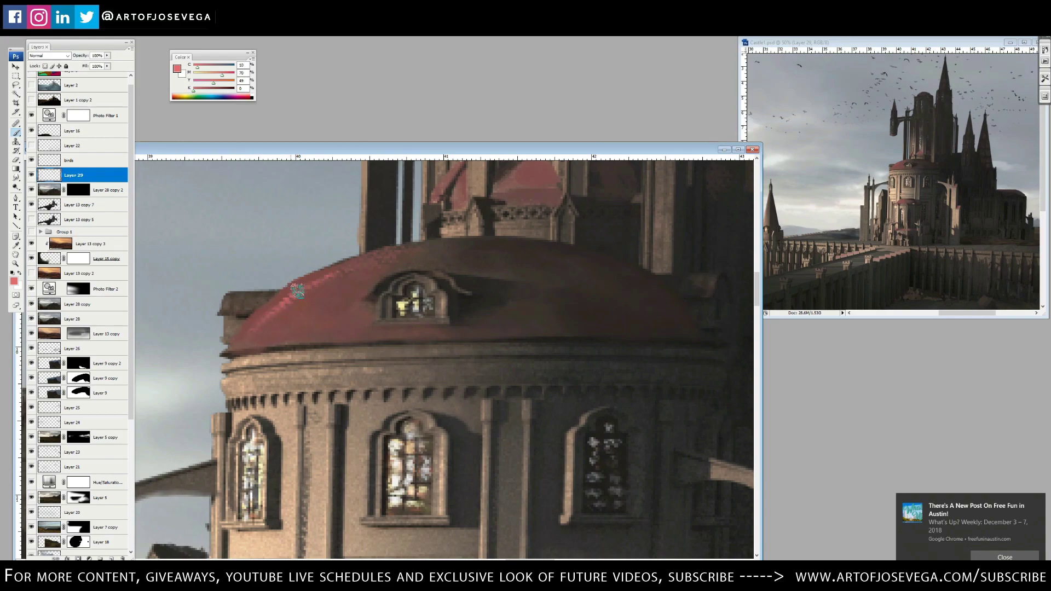
Paint faint red tile texture across the dome, including its left part
drag(305, 298, 269, 407)
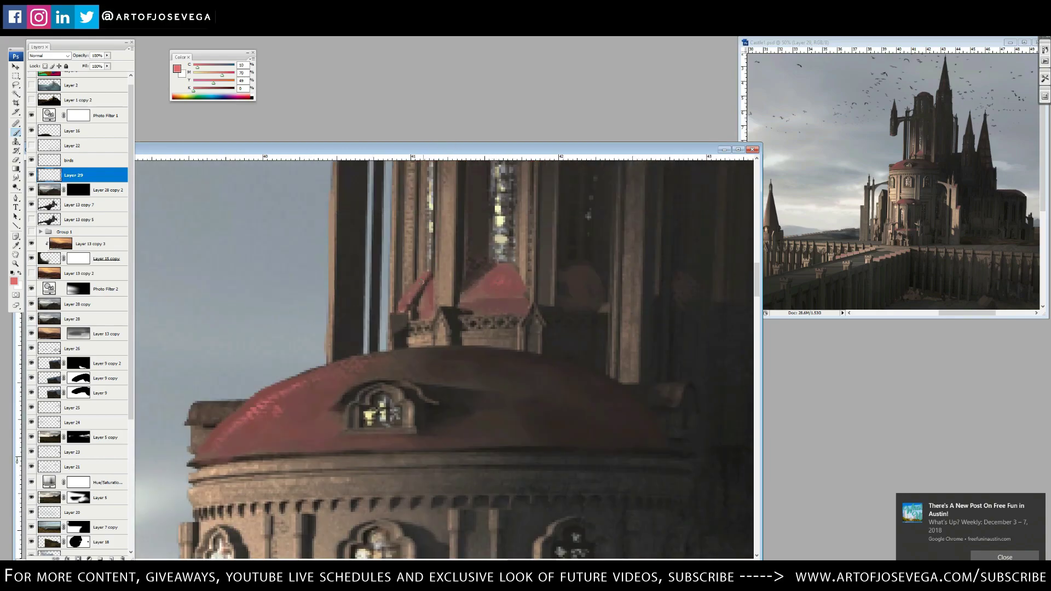
mouse_move(324, 361)
mouse_down()
mouse_move(449, 251)
mouse_move(460, 271)
mouse_up()
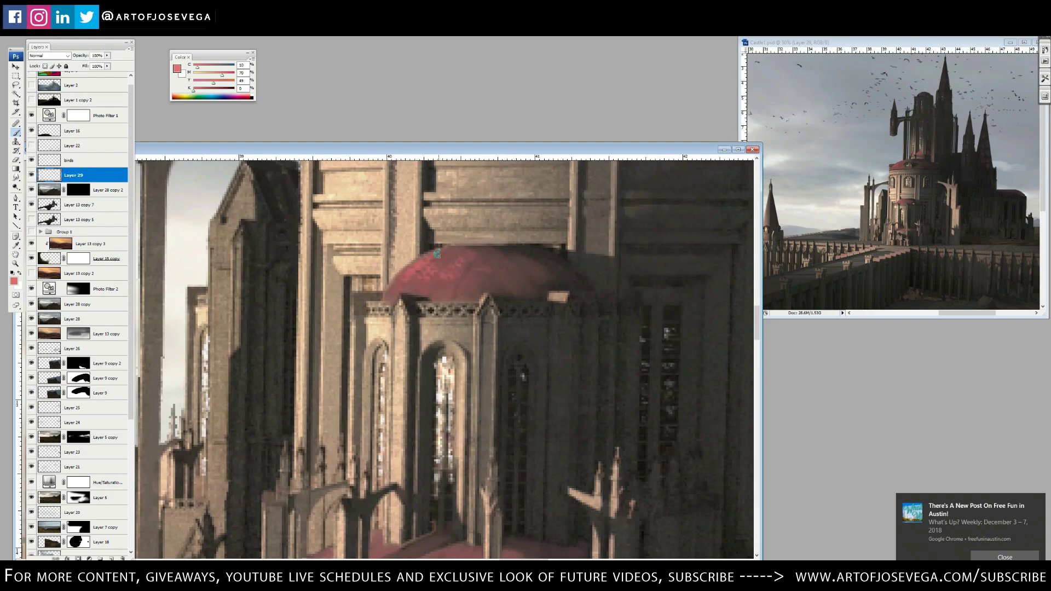
drag(380, 264, 465, 351)
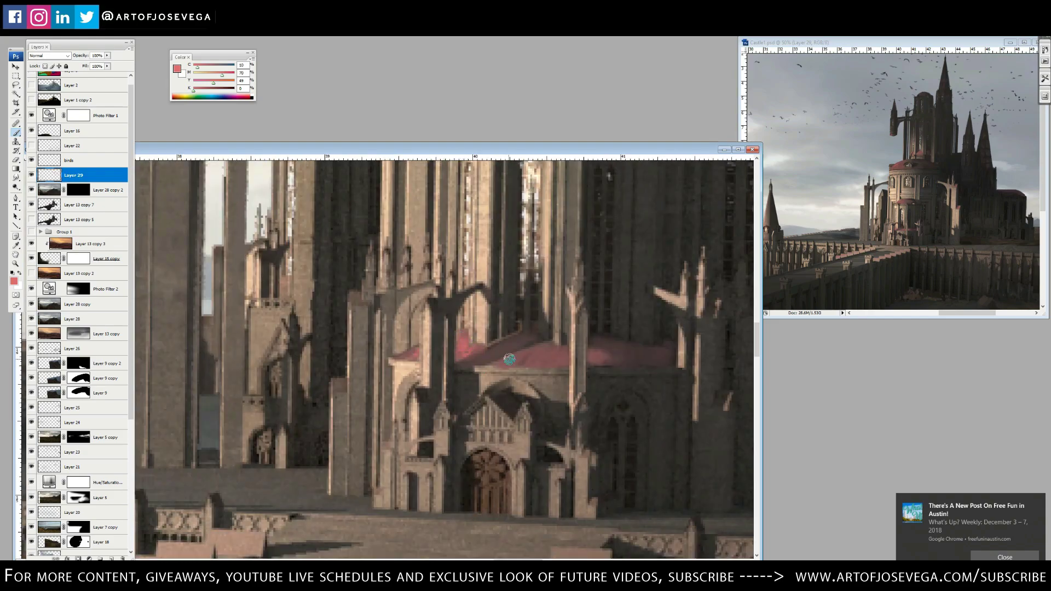
key(ctrl+minus)
key(ctrl+minus)
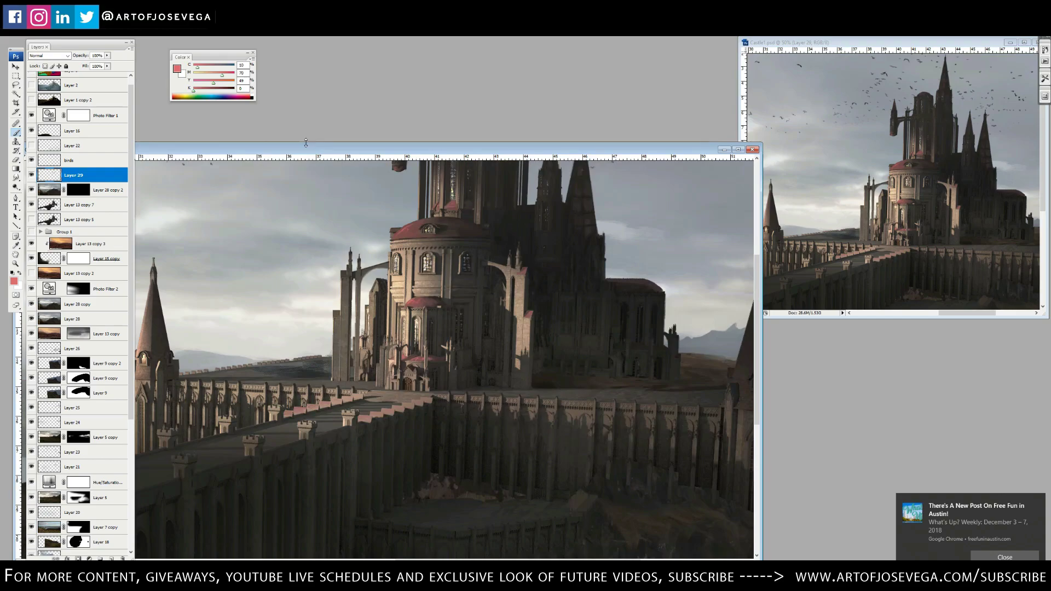
key(ctrl+minus)
key(ctrl+minus)
key(ctrl+plus)
key(ctrl+plus)
key(ctrl+plus)
scroll(421, 185, down, 2)
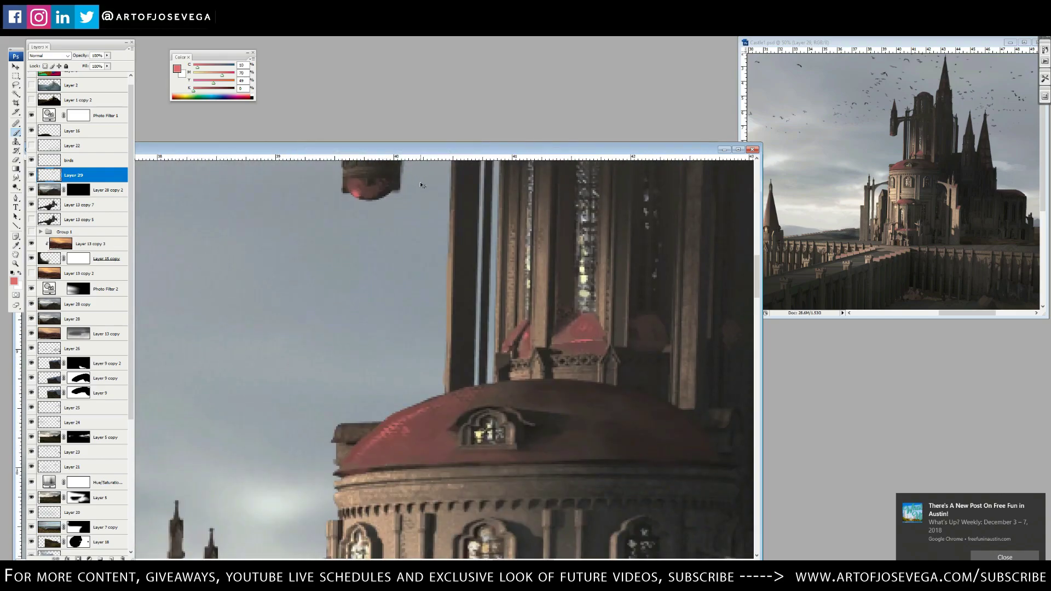
drag(387, 442, 460, 419)
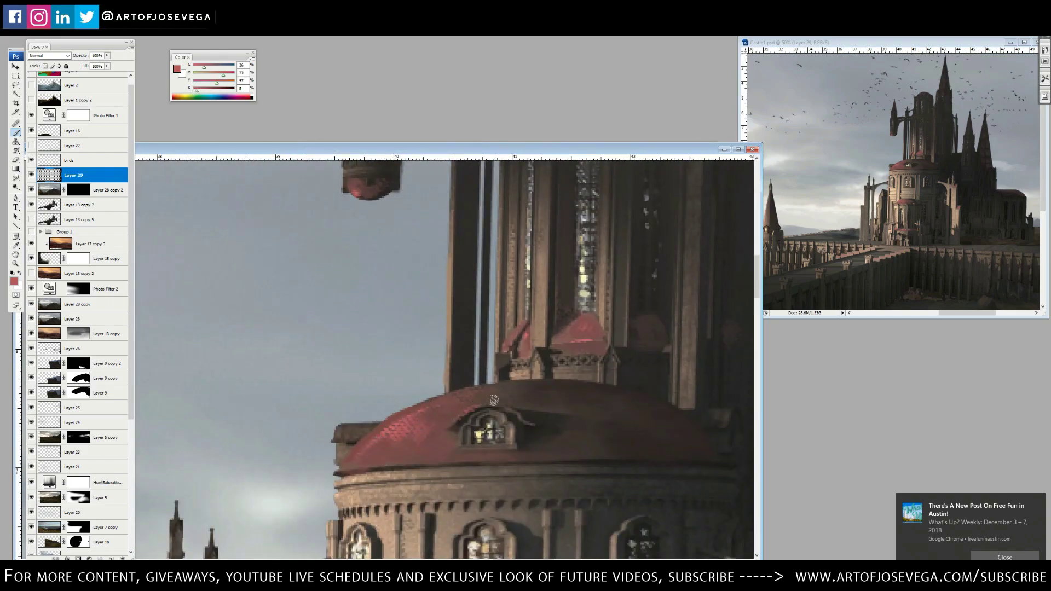
drag(336, 436, 346, 427)
scroll(346, 427, right, 3)
Paint red onto the small roofs and along the left spire's edges and lower roof
alt+click(596, 405)
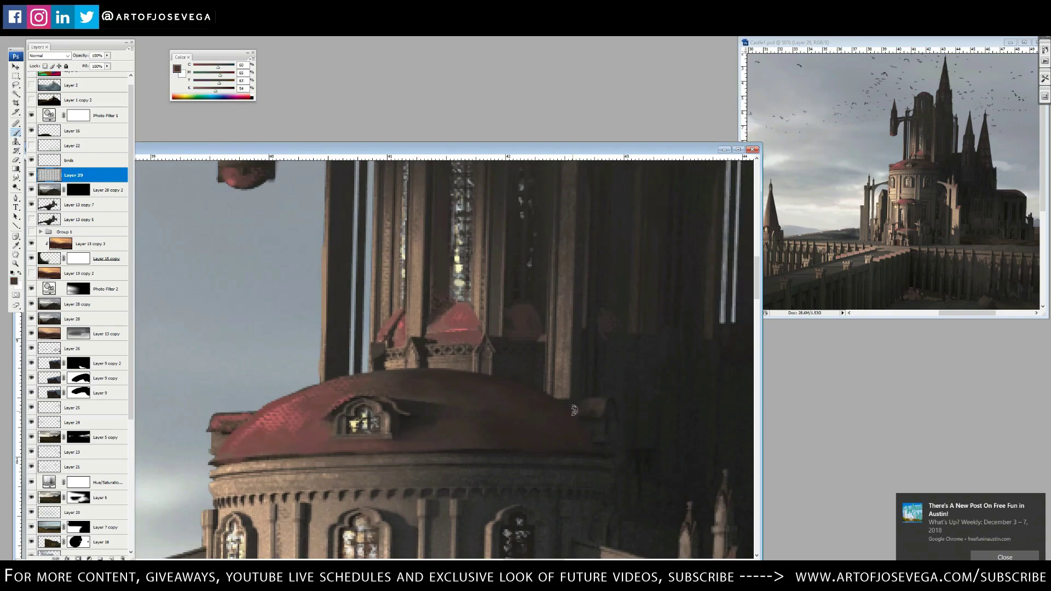
drag(449, 327, 450, 321)
click(383, 328)
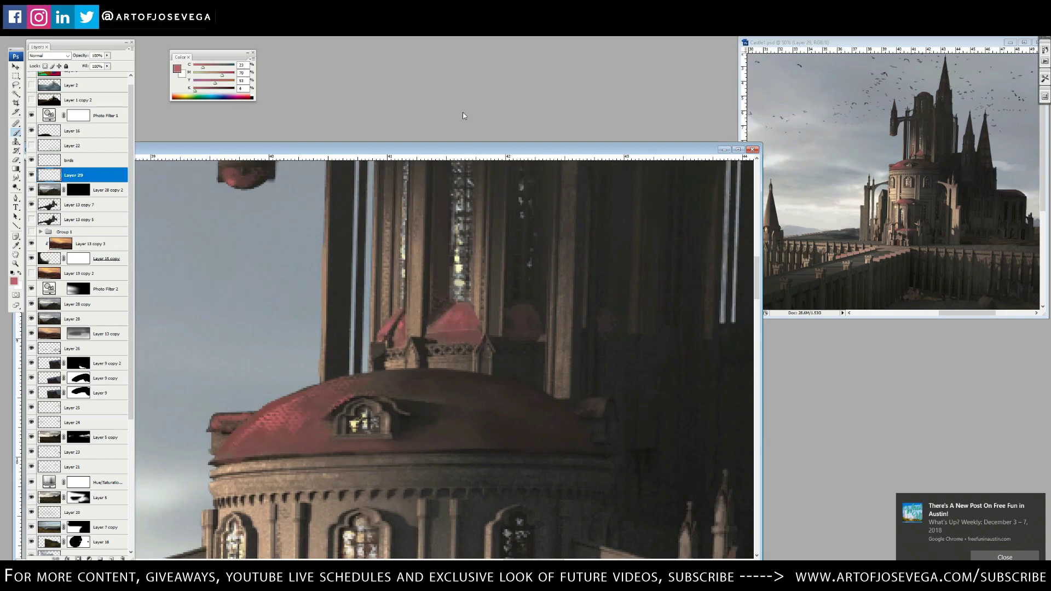
scroll(394, 342, down, 4)
scroll(393, 343, up, 2)
scroll(393, 342, up, 2)
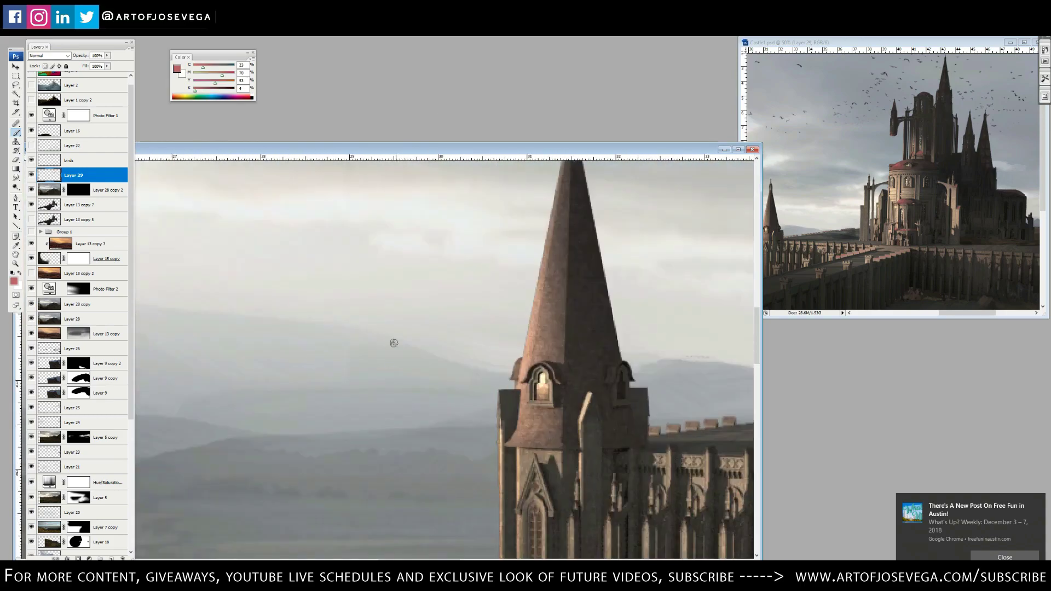
alt+click(524, 377)
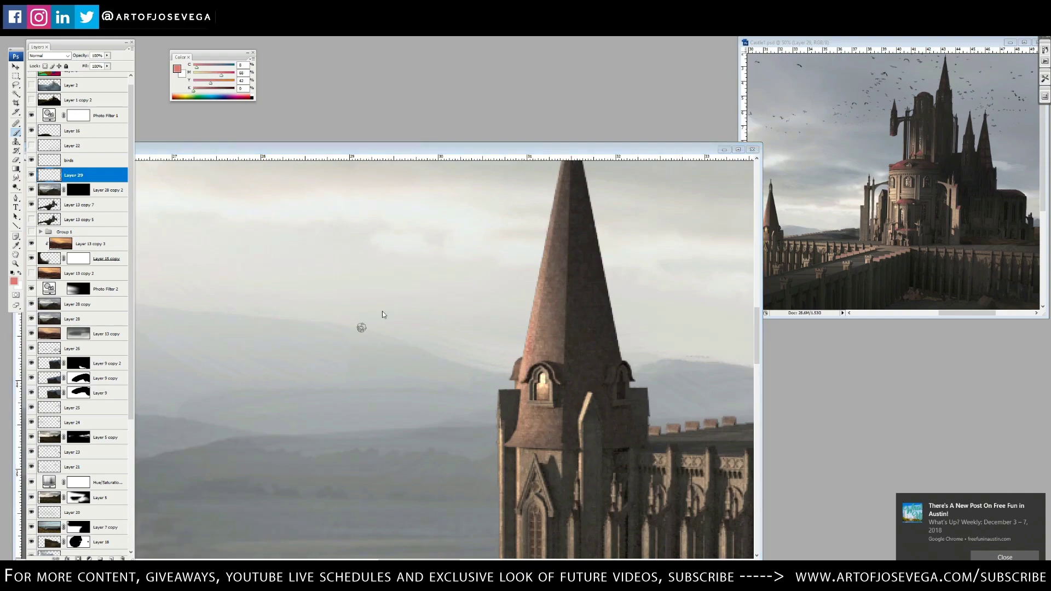
drag(530, 356, 535, 327)
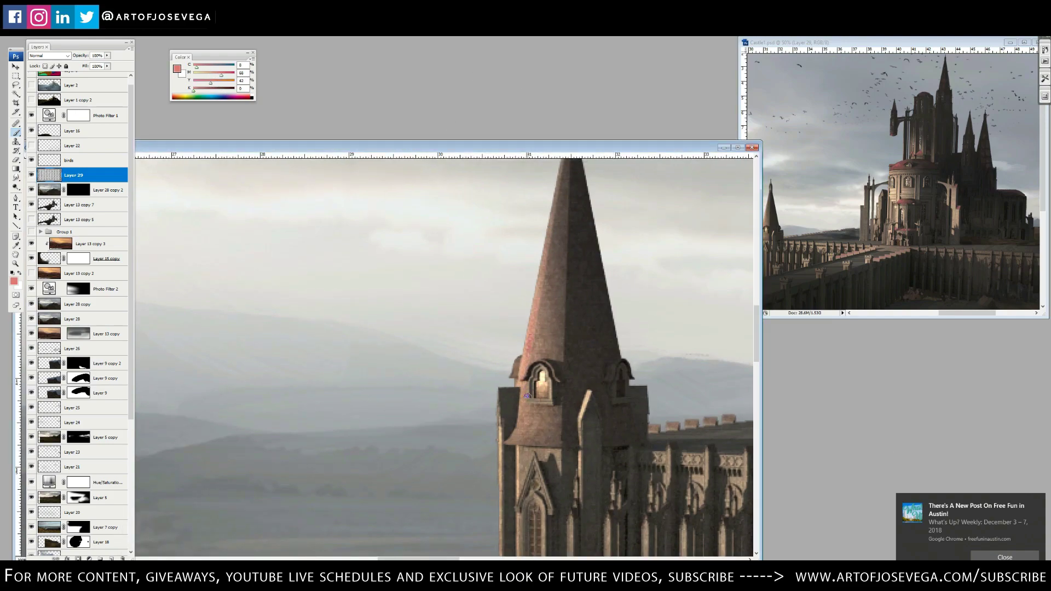
drag(520, 424, 547, 419)
alt+click(537, 433)
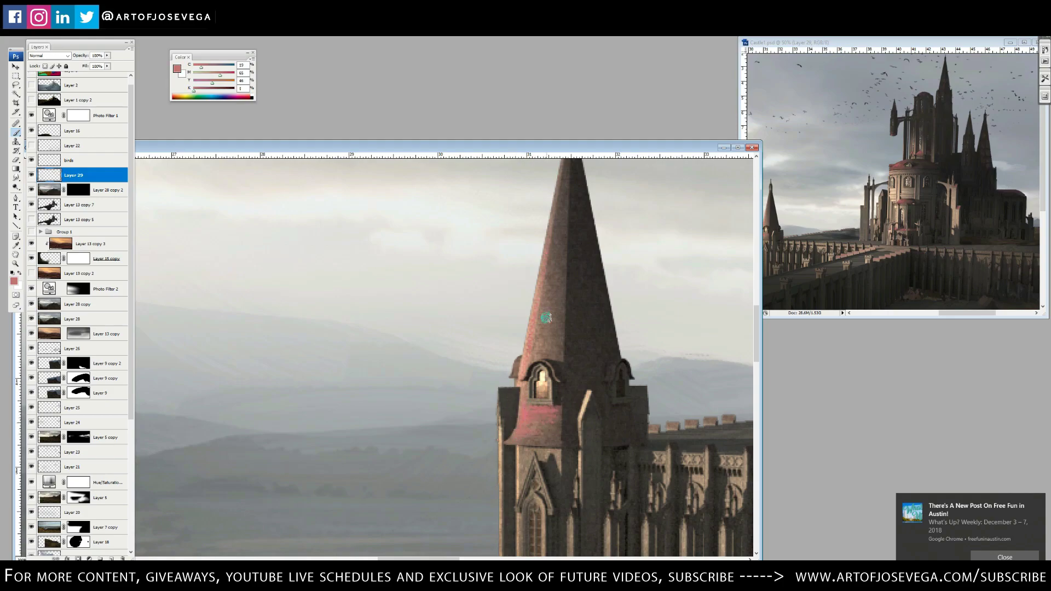
drag(544, 317, 550, 339)
Sample muted red-brown, pinker and deeper red tones from the spire tip and dome
drag(600, 209, 527, 291)
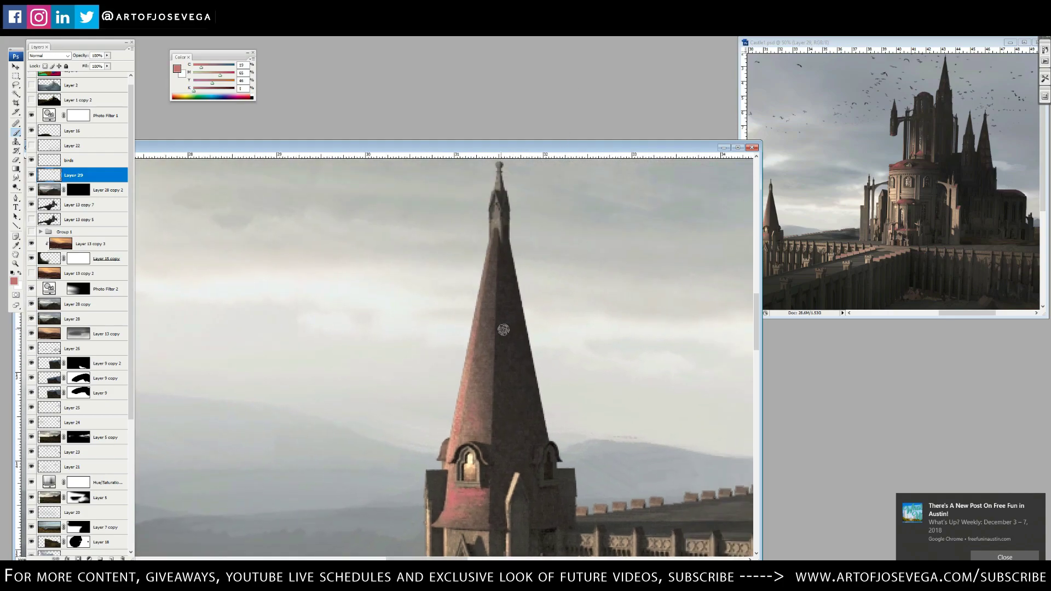
alt+click(484, 376)
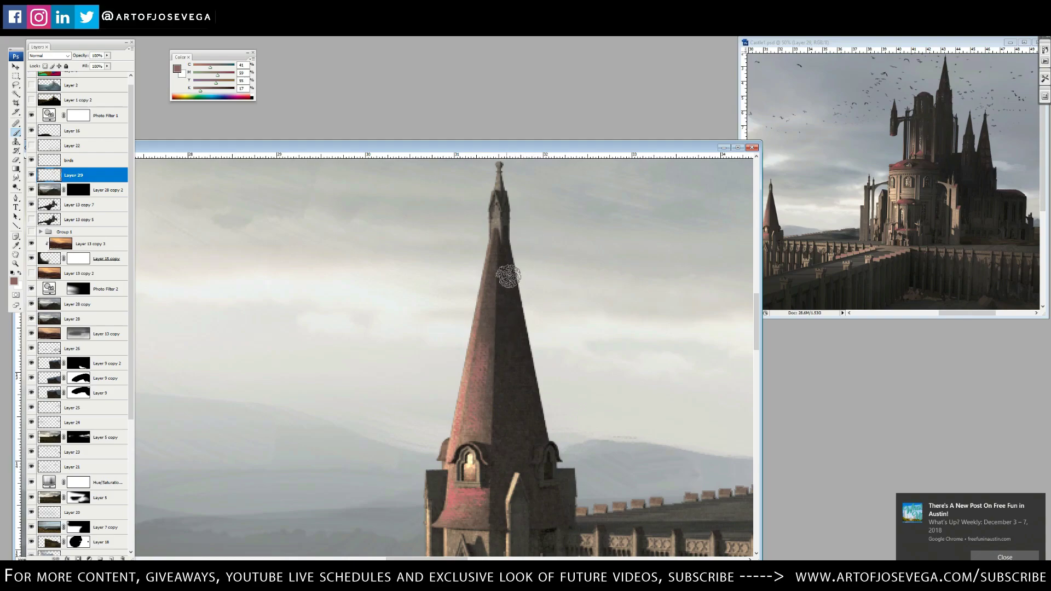
alt+click(492, 317)
alt+click(496, 192)
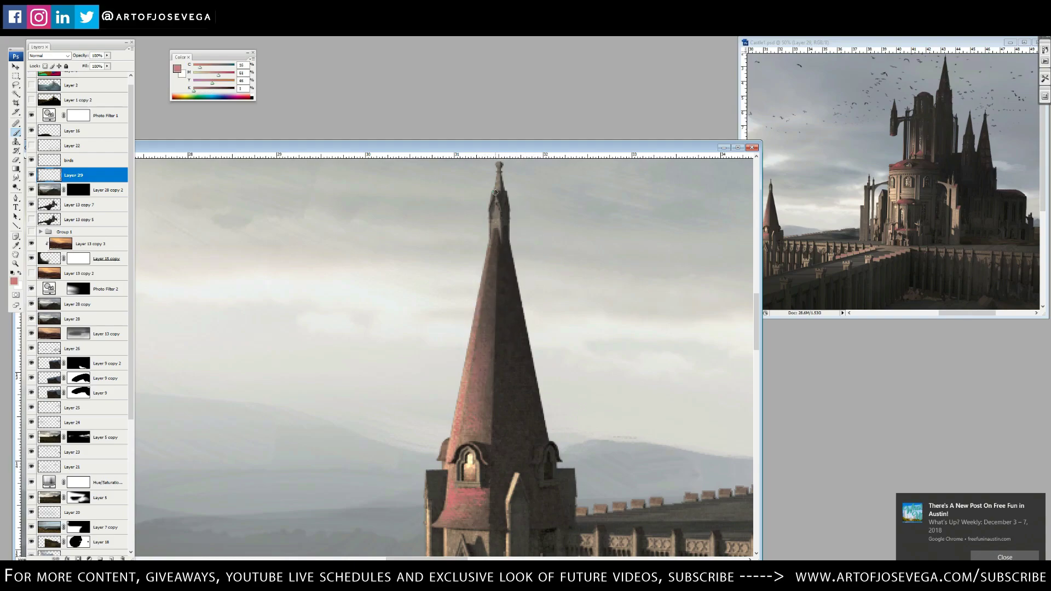
scroll(498, 186, down, 5)
scroll(377, 414, up, 3)
scroll(377, 413, up, 2)
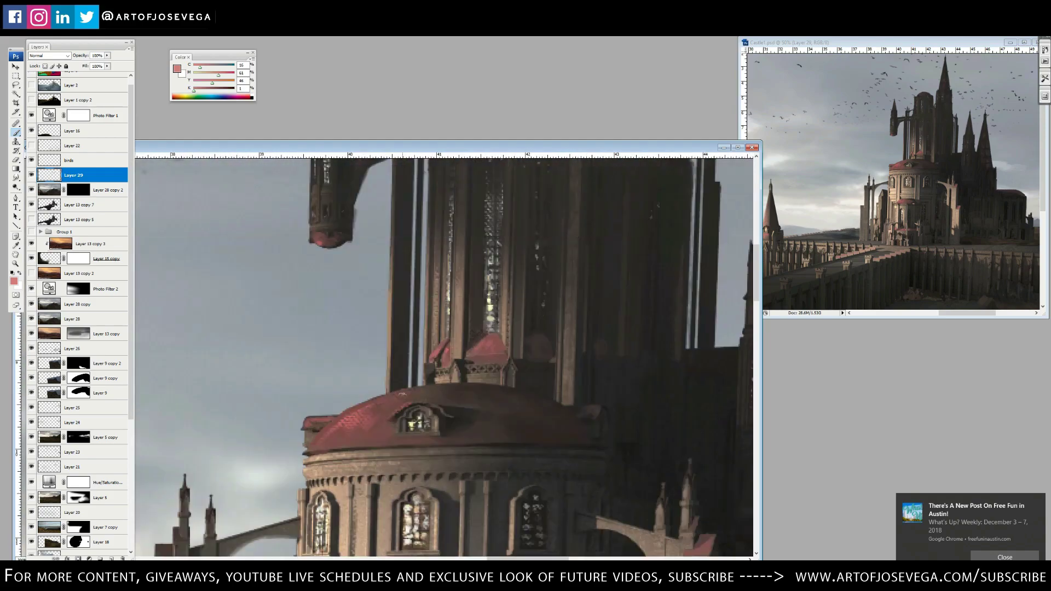
alt+click(377, 414)
alt+click(356, 424)
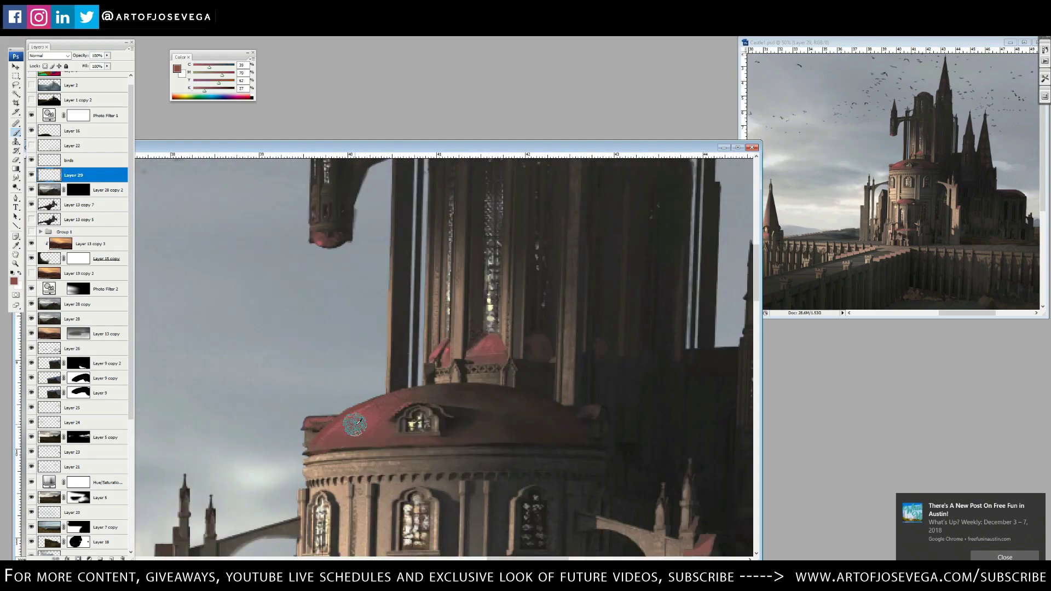
alt+click(493, 343)
scroll(494, 265, down, 4)
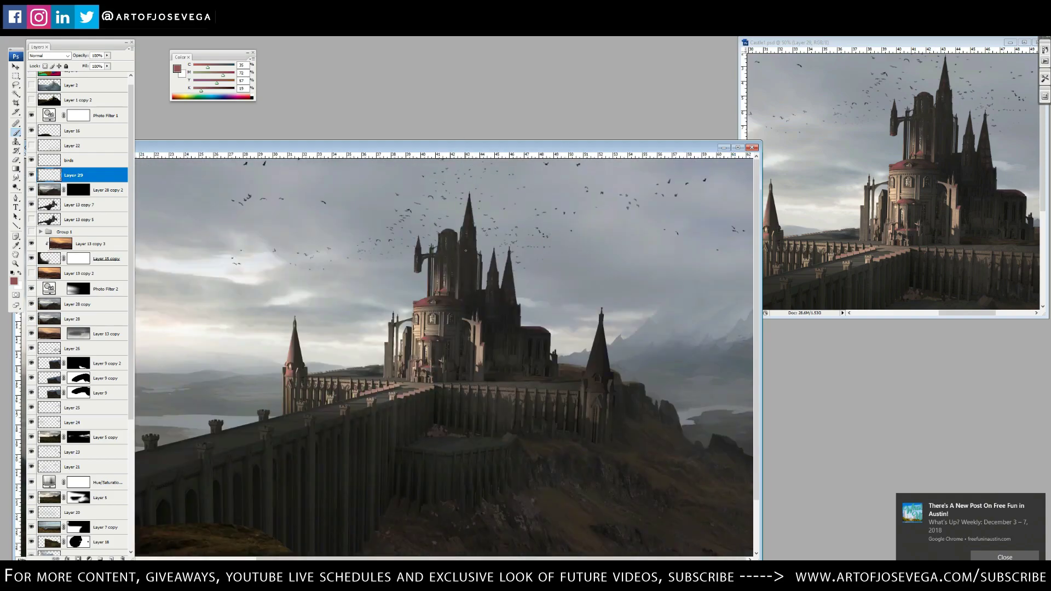
scroll(396, 427, up, 2)
scroll(396, 428, up, 2)
Paint cool bluish-grey strokes across the dome
click(14, 281)
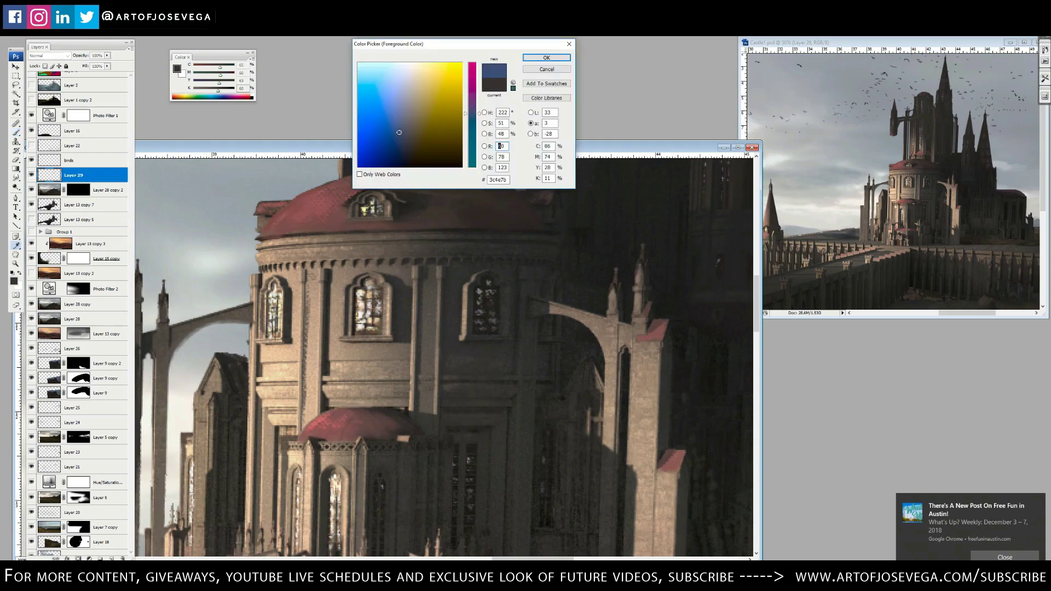
click(401, 132)
key(Return)
drag(446, 355, 447, 360)
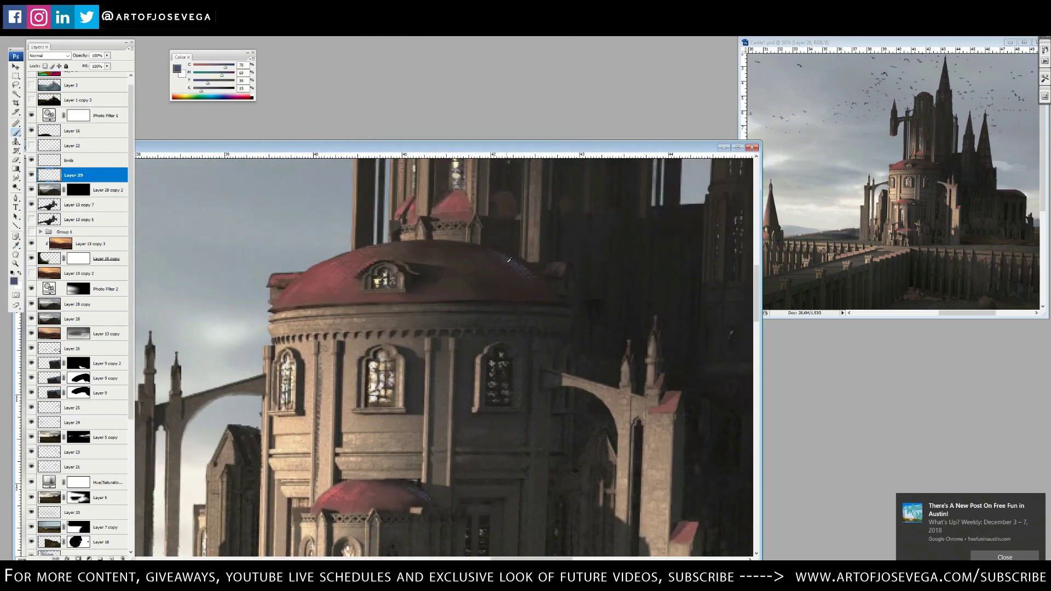
drag(526, 274, 465, 246)
mouse_move(514, 271)
mouse_down()
mouse_move(495, 267)
mouse_move(488, 304)
mouse_move(506, 334)
mouse_up()
Pan to the two tall spires and sample colours from the sky and building edge
mouse_move(511, 270)
mouse_down()
mouse_move(319, 435)
mouse_move(418, 312)
mouse_up()
alt+click(463, 263)
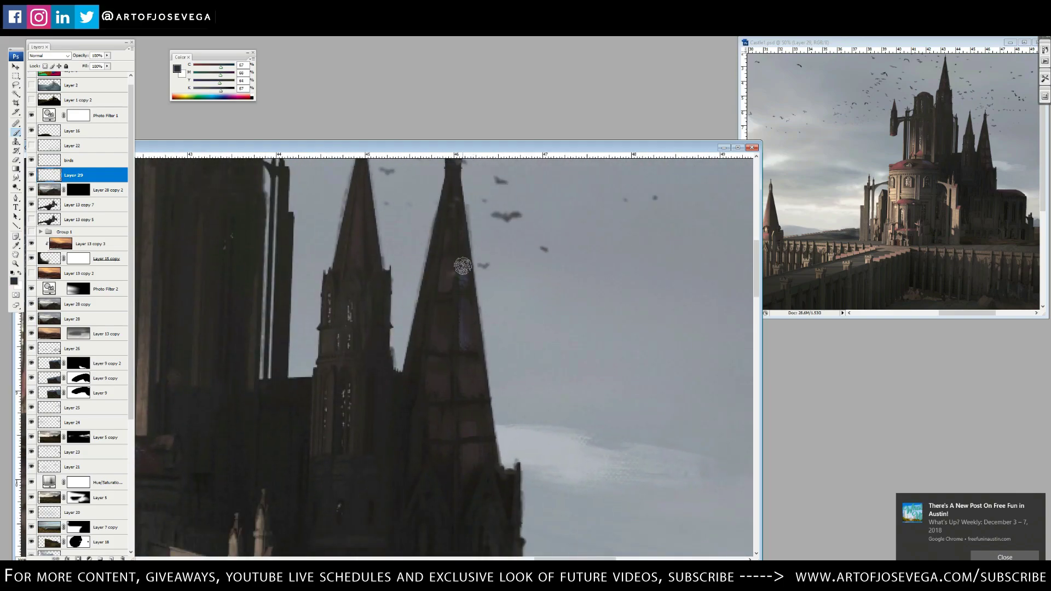
scroll(384, 263, down, 5)
scroll(265, 264, up, 4)
alt+click(542, 357)
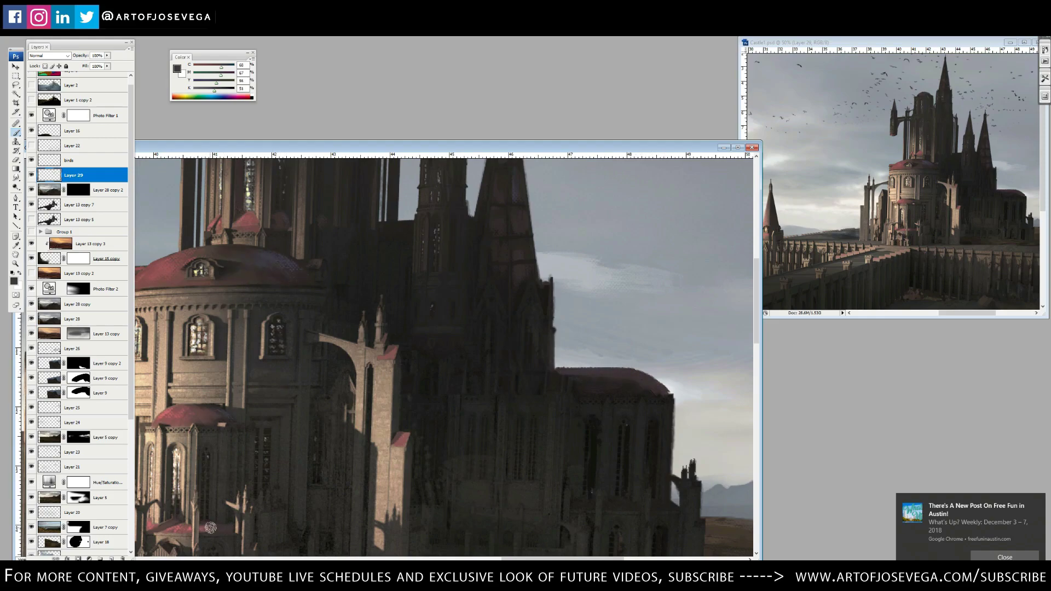
scroll(468, 282, down, 3)
alt+click(469, 282)
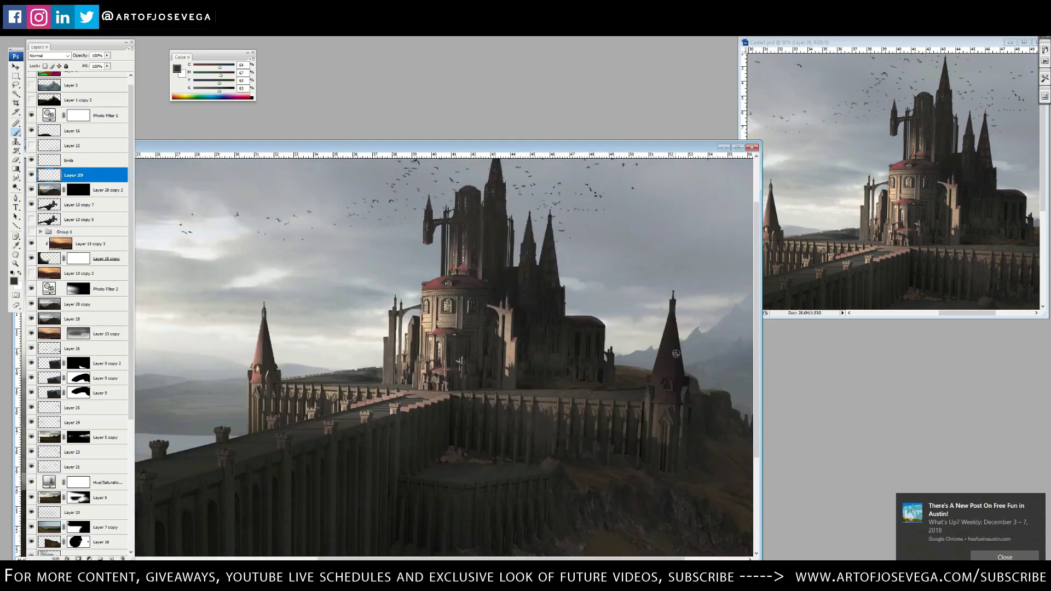
Close the second painting window and squash the foreground rock into a low ledge
scroll(266, 364, down, 5)
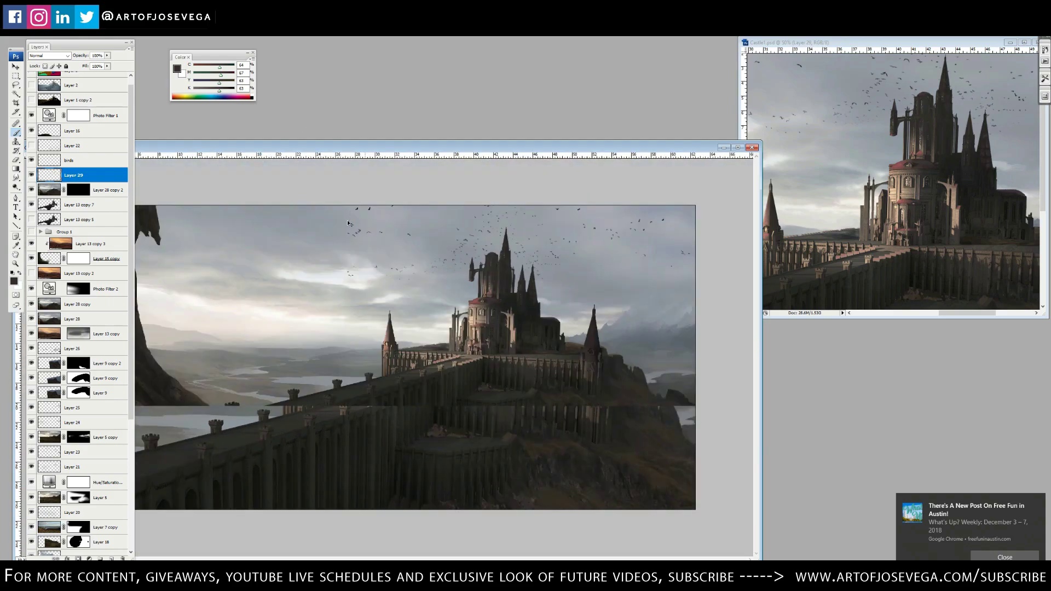
click(1035, 42)
key(ctrl+minus)
key(ctrl+plus)
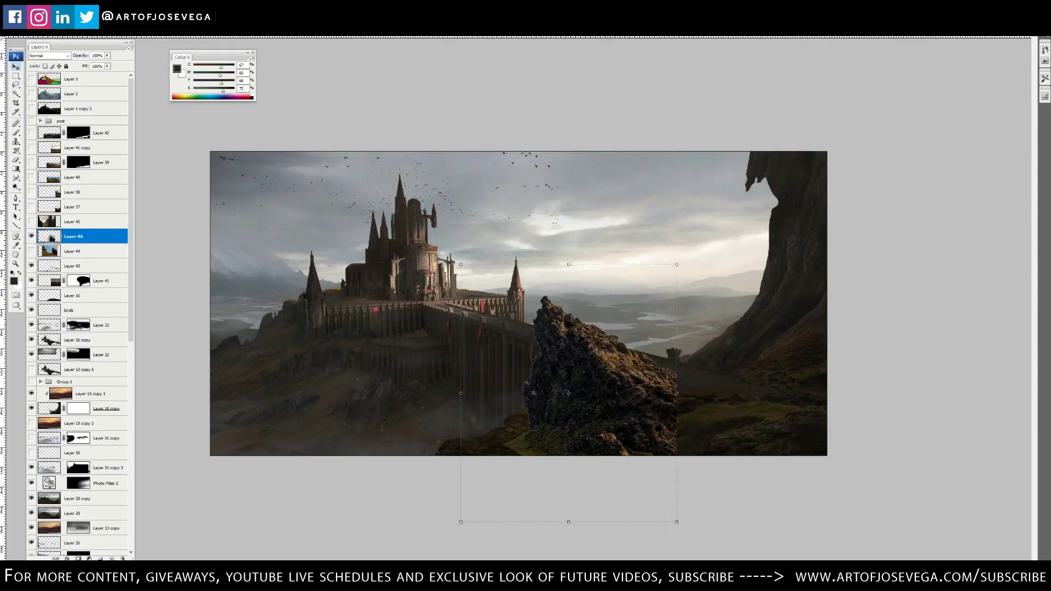
mouse_move(454, 264)
mouse_down()
mouse_move(601, 449)
mouse_move(618, 373)
mouse_move(489, 460)
mouse_up()
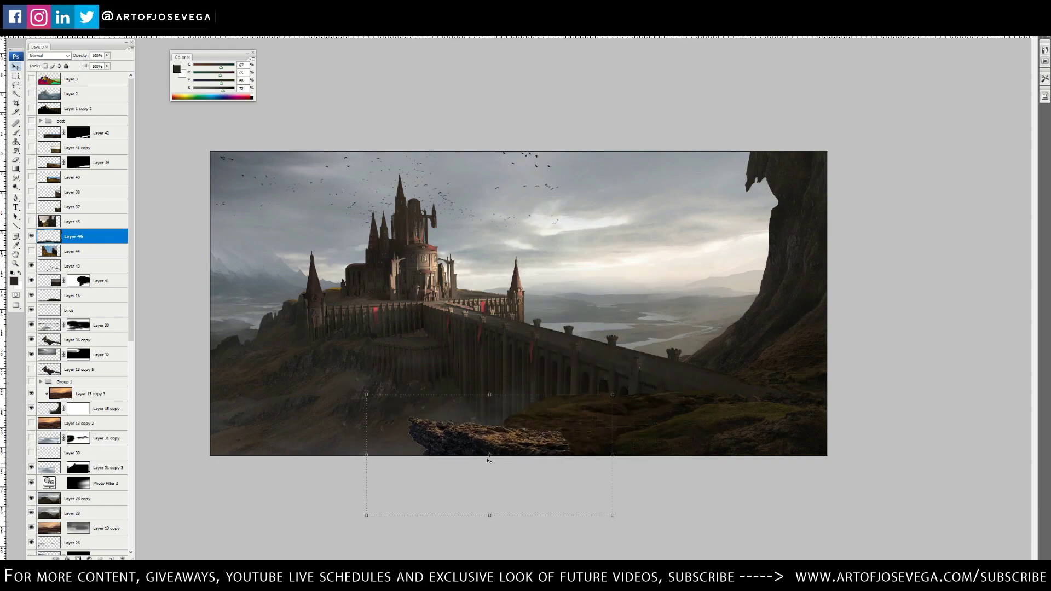
Apply Layer > Matting > Defringe to the rock layer's edges
right_click(110, 233)
click(137, 258)
click(55, 30)
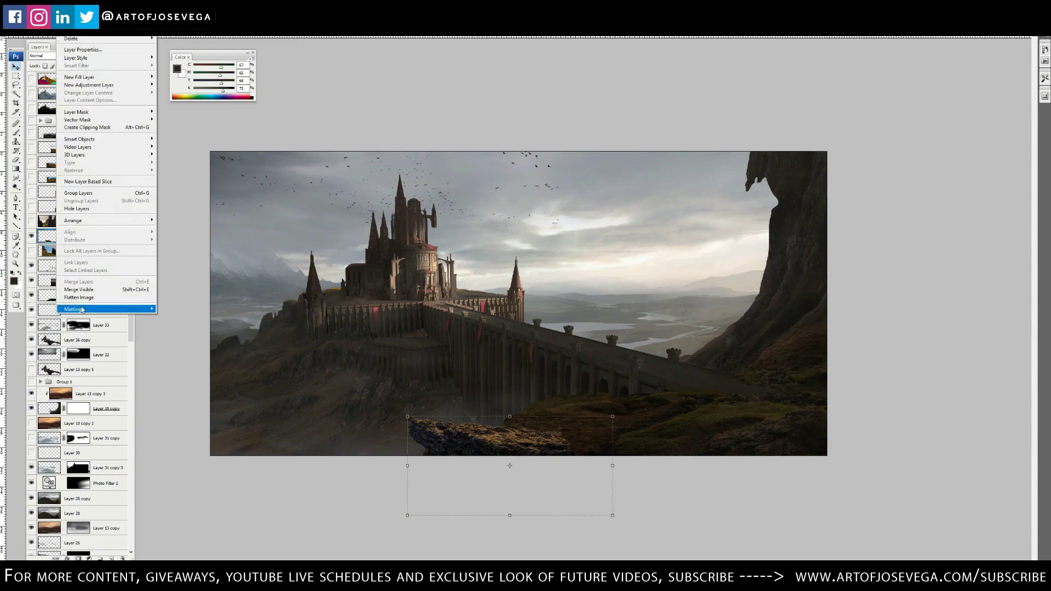
click(154, 106)
key(Return)
Reshape a corner of the rock ledge with Free Transform
key(m)
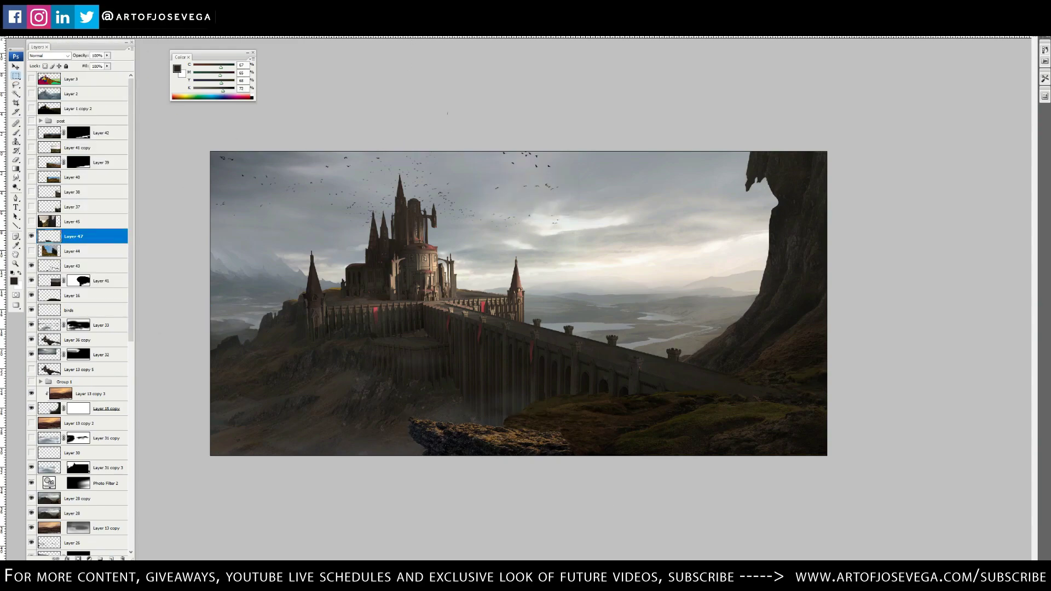
key(v)
key(ctrl+t)
drag(409, 413, 430, 417)
key(Return)
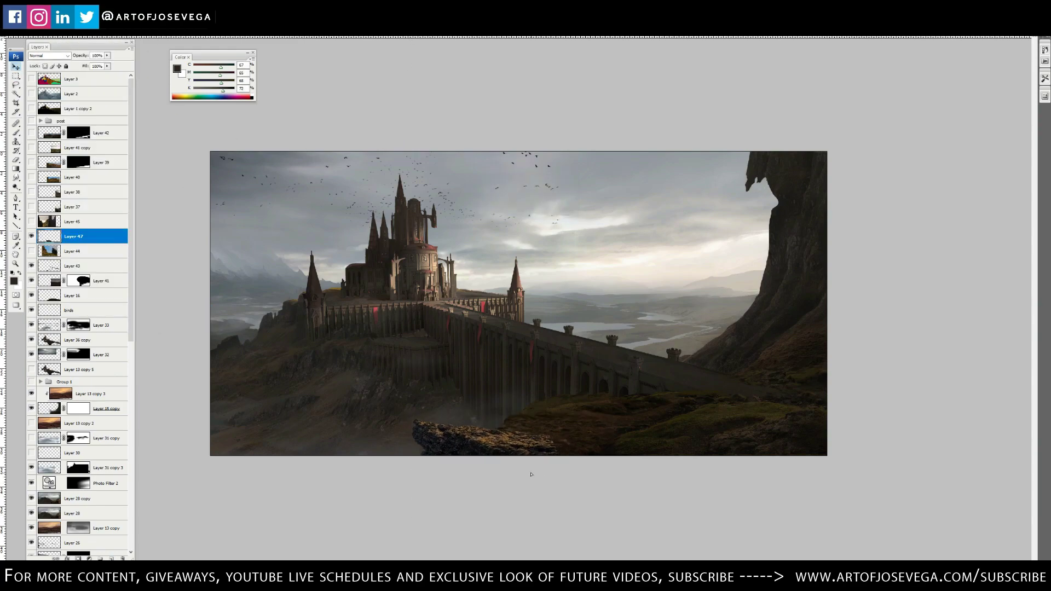
Darken the ledge's midtones with Levels, resetting output black to zero
key(ctrl+l)
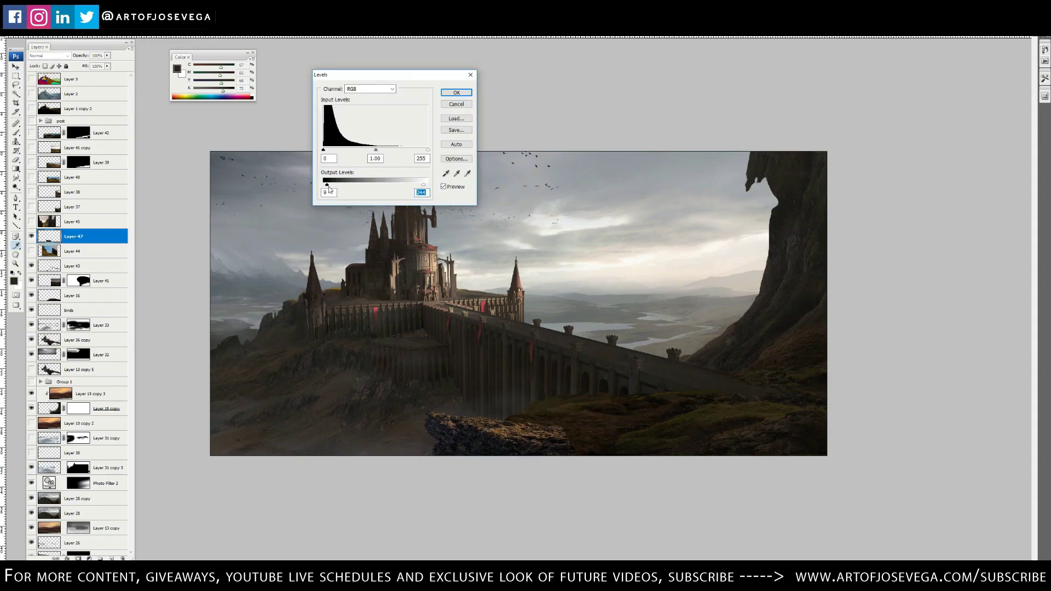
drag(327, 186, 323, 185)
drag(376, 149, 374, 149)
key(Return)
Show the rocky spire photo on Layer 45 and scale it into place right of the castle
click(31, 222)
click(63, 222)
key(ctrl+t)
drag(810, 107, 660, 334)
drag(554, 418, 634, 250)
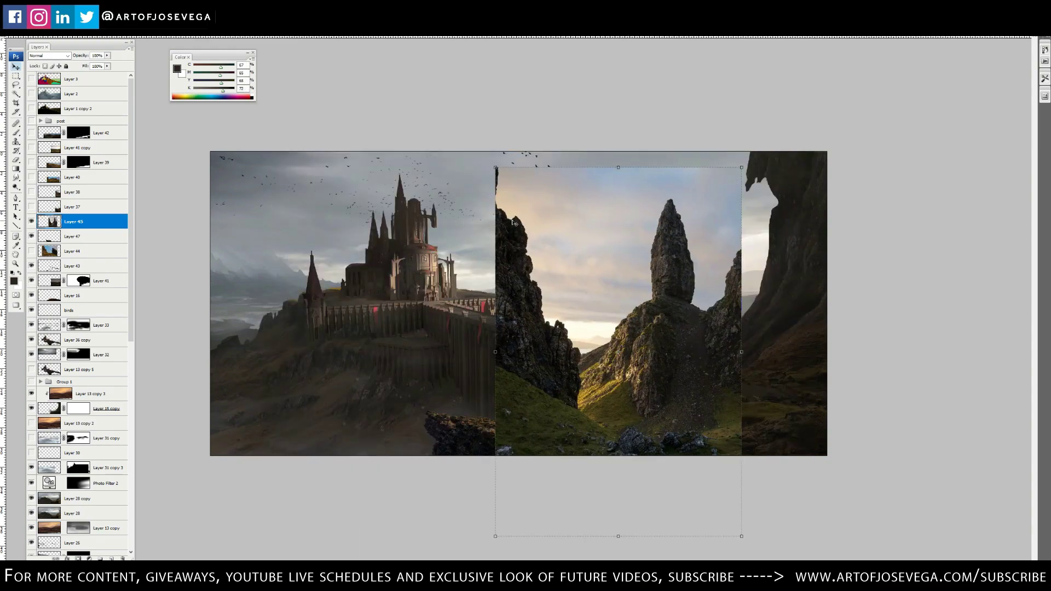
Keep a hidden backup of the spire photo, move it below Layer 44, and desaturate it
key(Return)
key(ctrl+j)
key(ctrl+bracketleft)
key(ctrl+bracketleft)
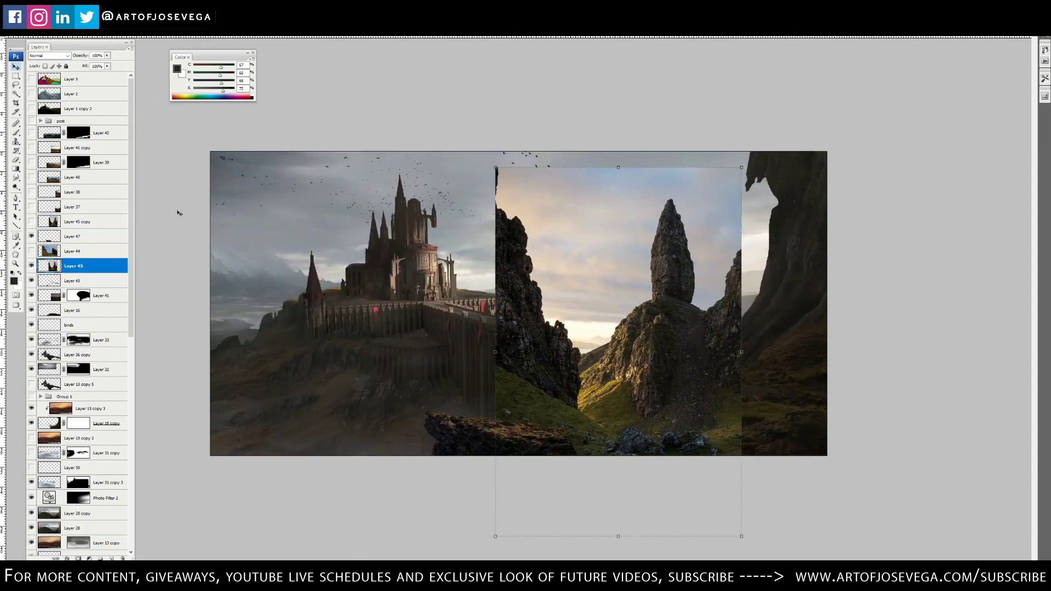
double_click(115, 267)
key(Return)
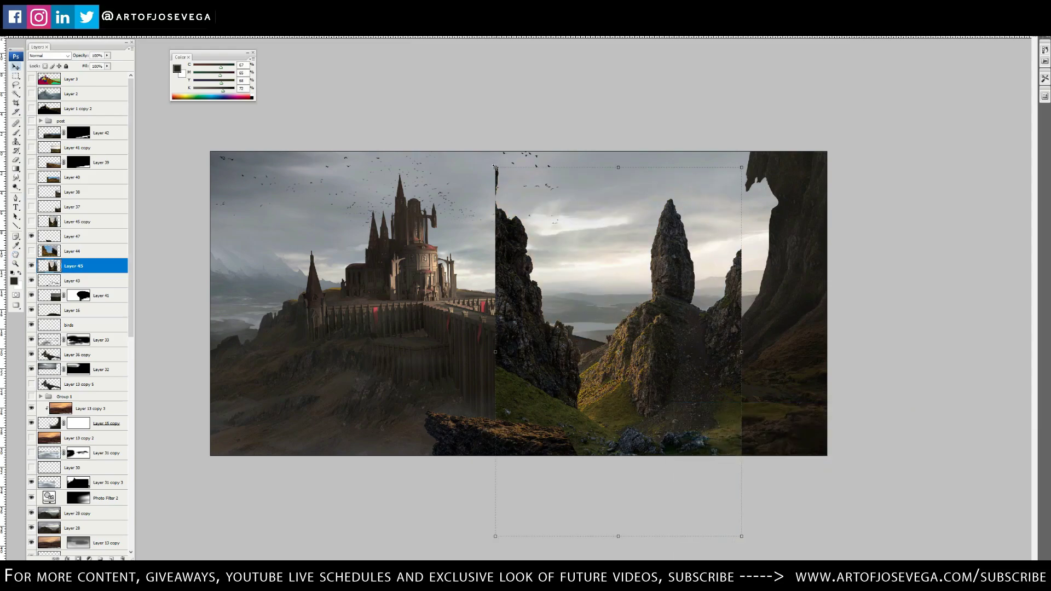
Scale the spire photo down and place it beside the right cliff
drag(495, 167, 570, 243)
drag(647, 301, 695, 281)
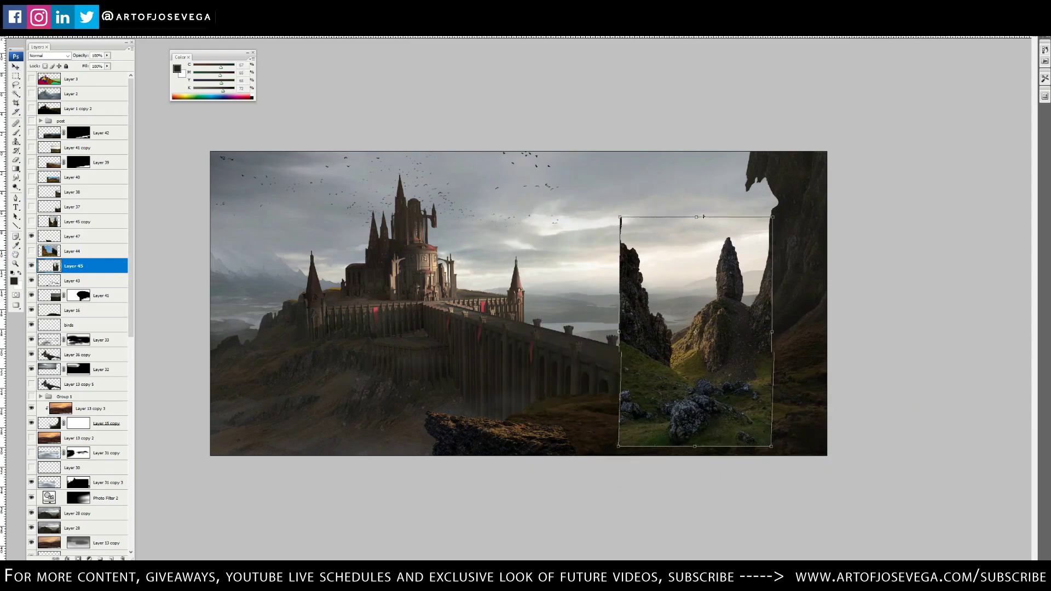
drag(619, 446, 623, 420)
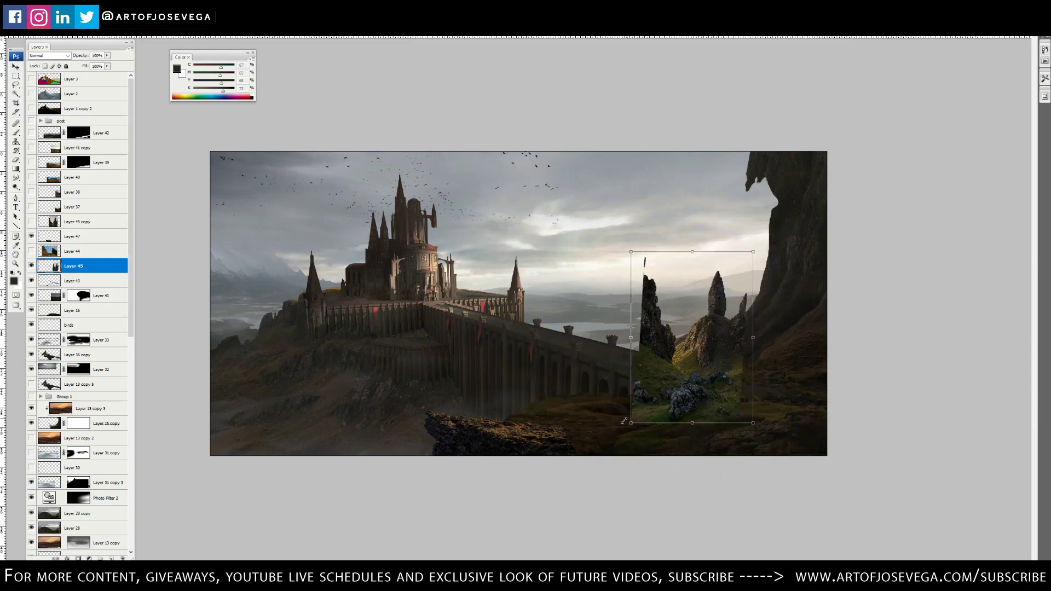
drag(692, 337, 701, 323)
key(Return)
Merge the photo into new Layer 48, darken it with Levels, and add a blank mask
key(ctrl+shift+n)
key(Return)
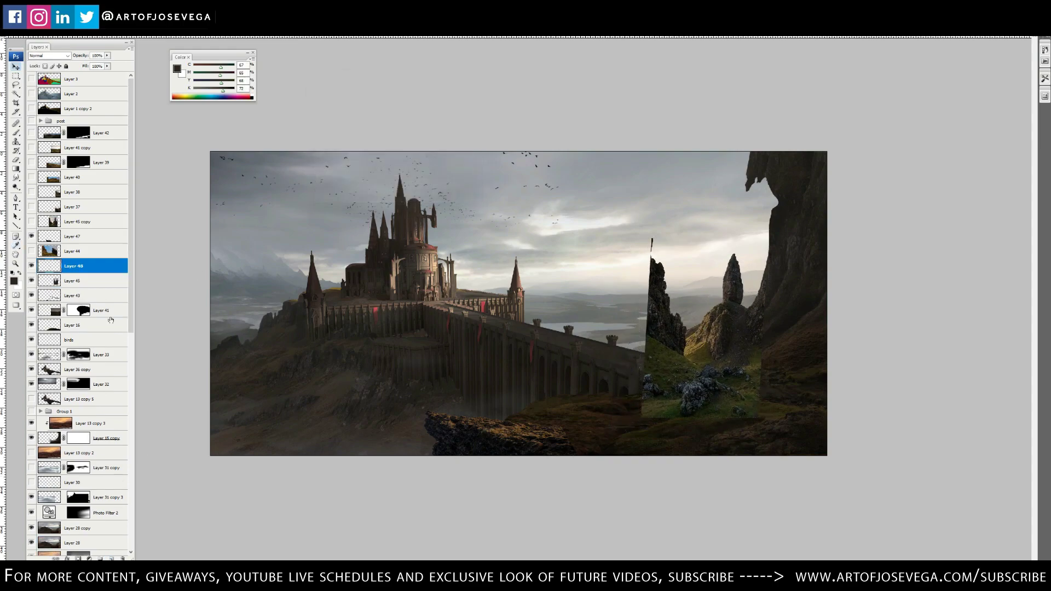
shift+click(82, 281)
right_click(129, 278)
click(176, 436)
key(ctrl+l)
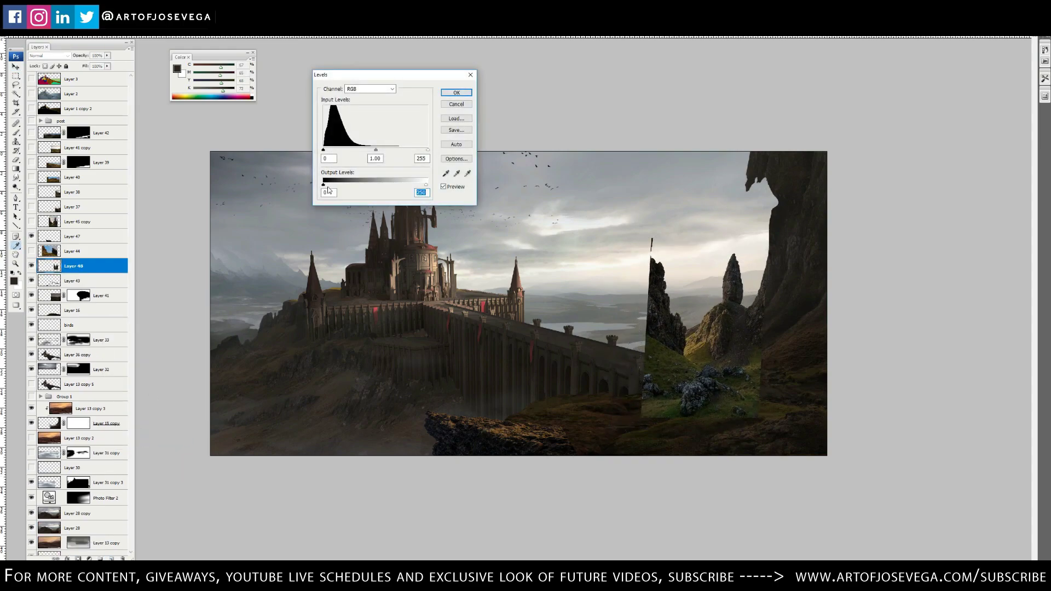
key(Return)
click(78, 559)
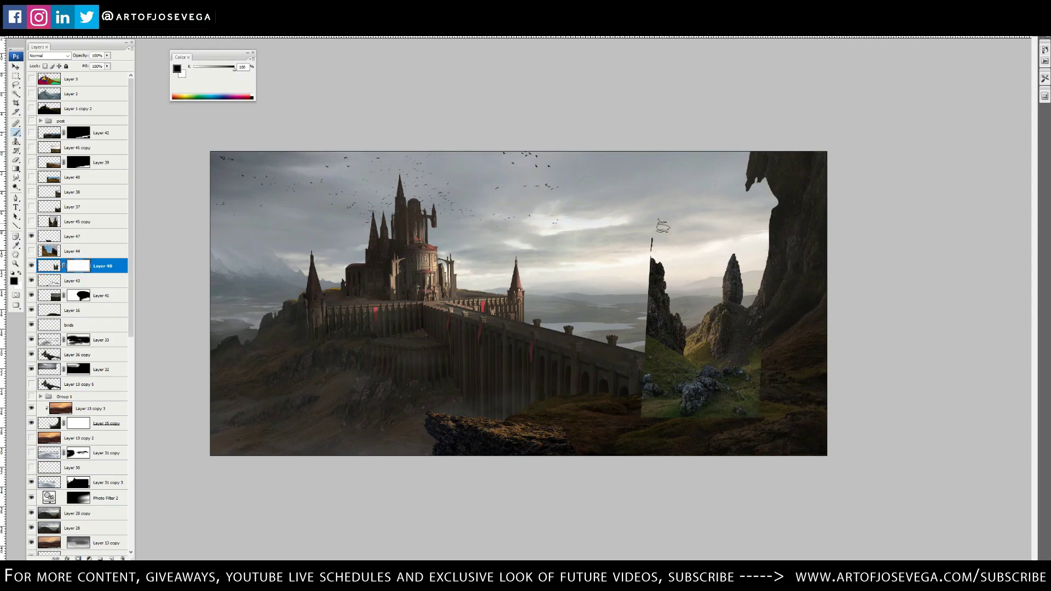
Mask out everything but the spire, then flip it to hang from the top edge
drag(742, 331, 736, 277)
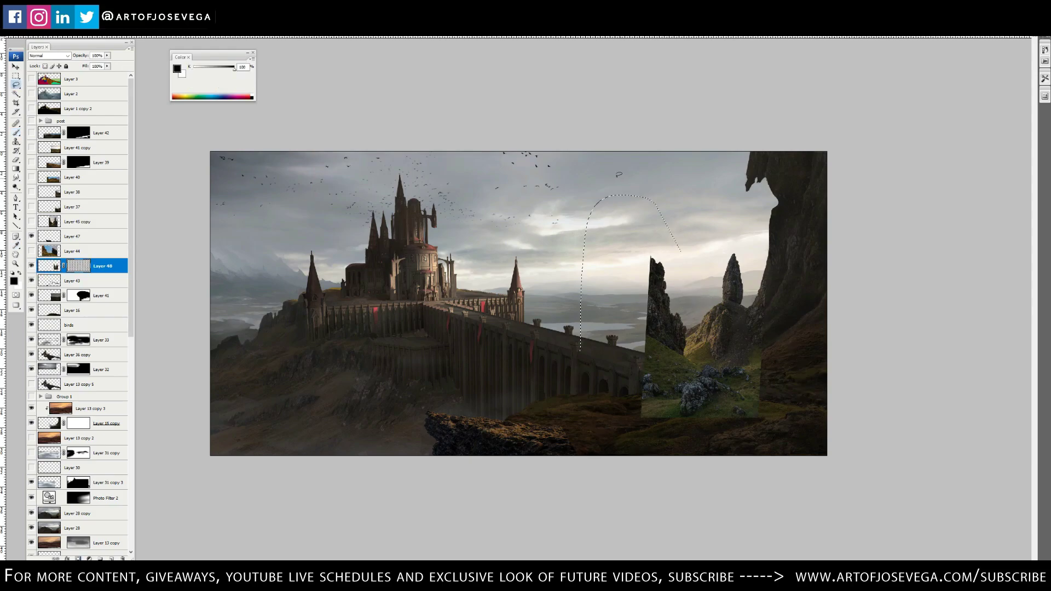
key(alt+BackSpace)
mouse_move(731, 323)
mouse_down()
mouse_move(742, 328)
mouse_move(723, 148)
mouse_up()
right_click(734, 266)
click(755, 376)
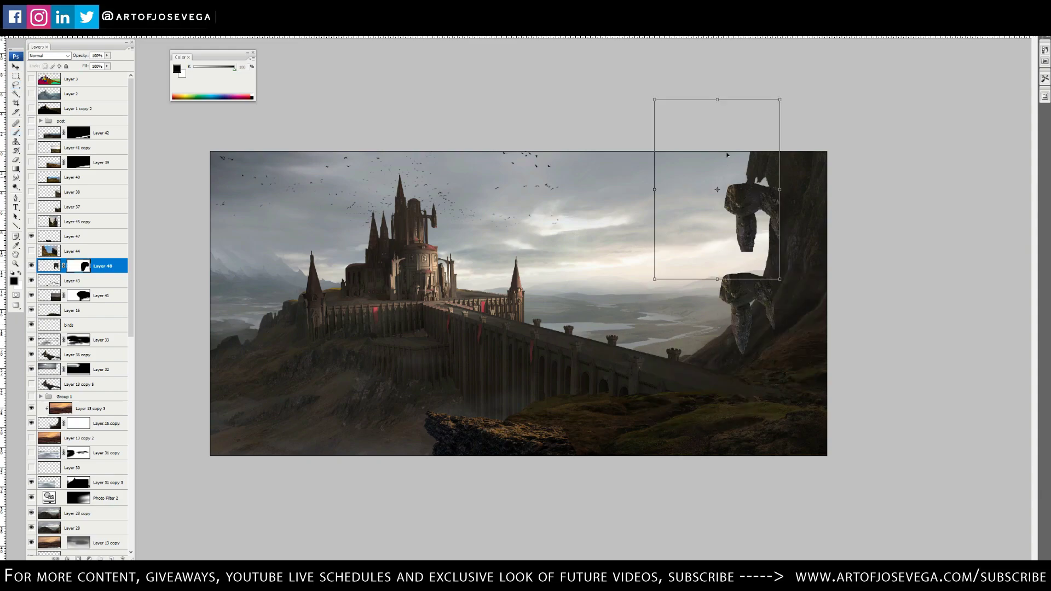
drag(795, 246, 785, 254)
key(Return)
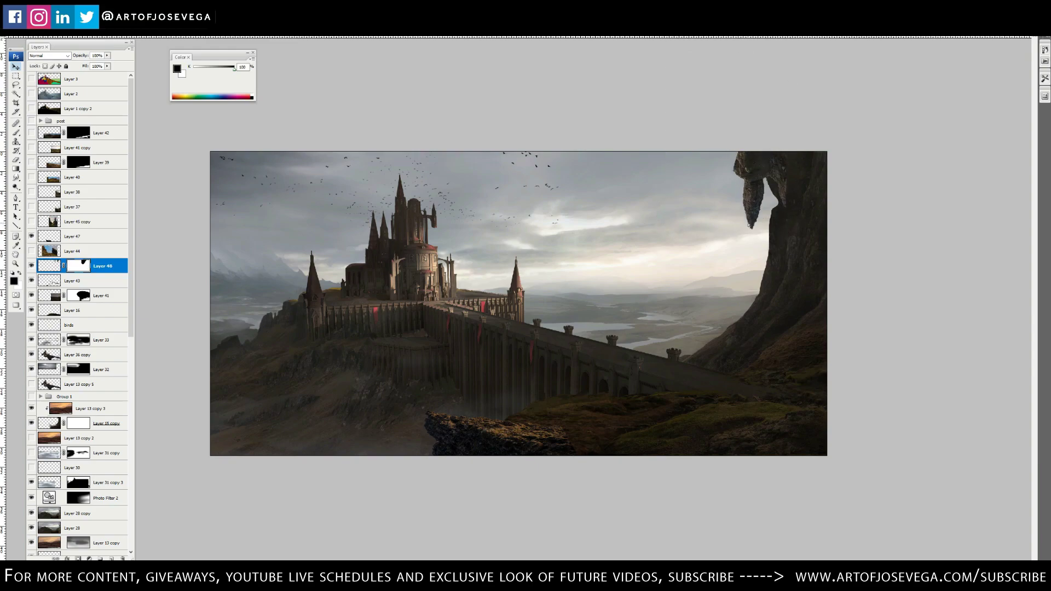
Adjust the hanging spire's Levels and duplicate its layer
key(ctrl+l)
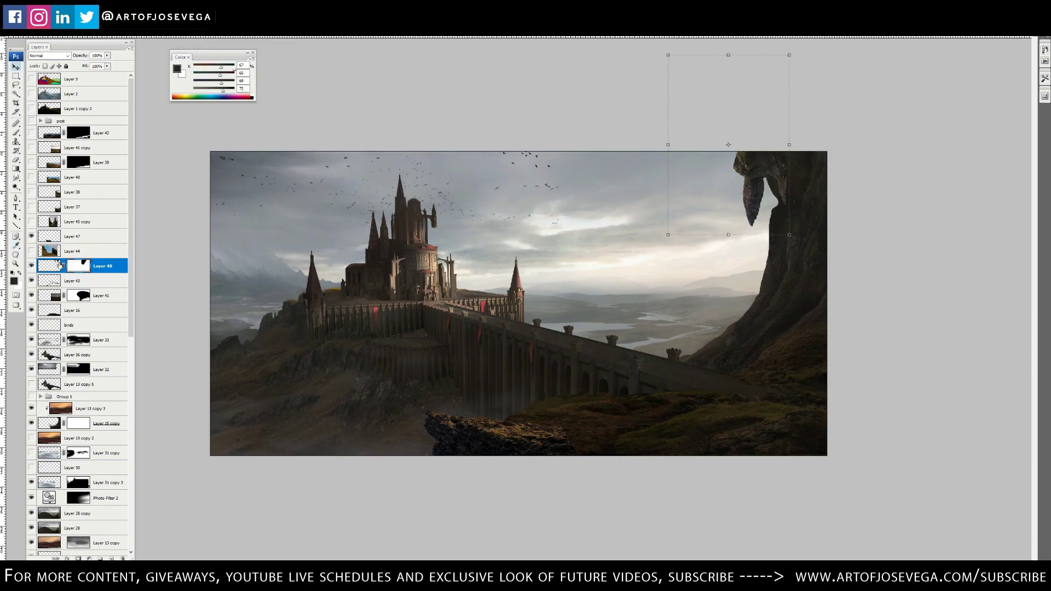
key(Return)
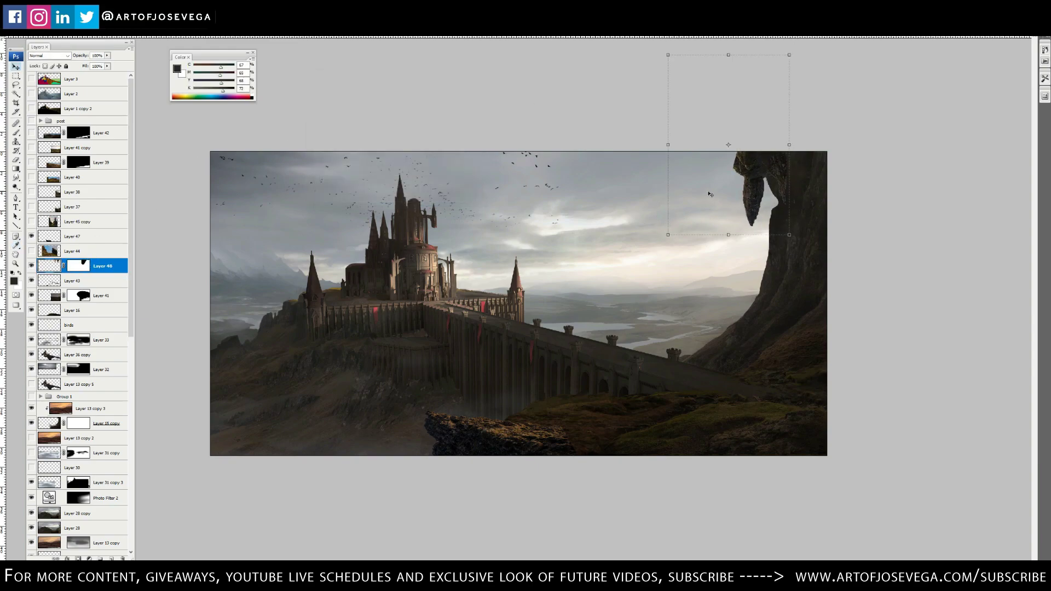
click(84, 266)
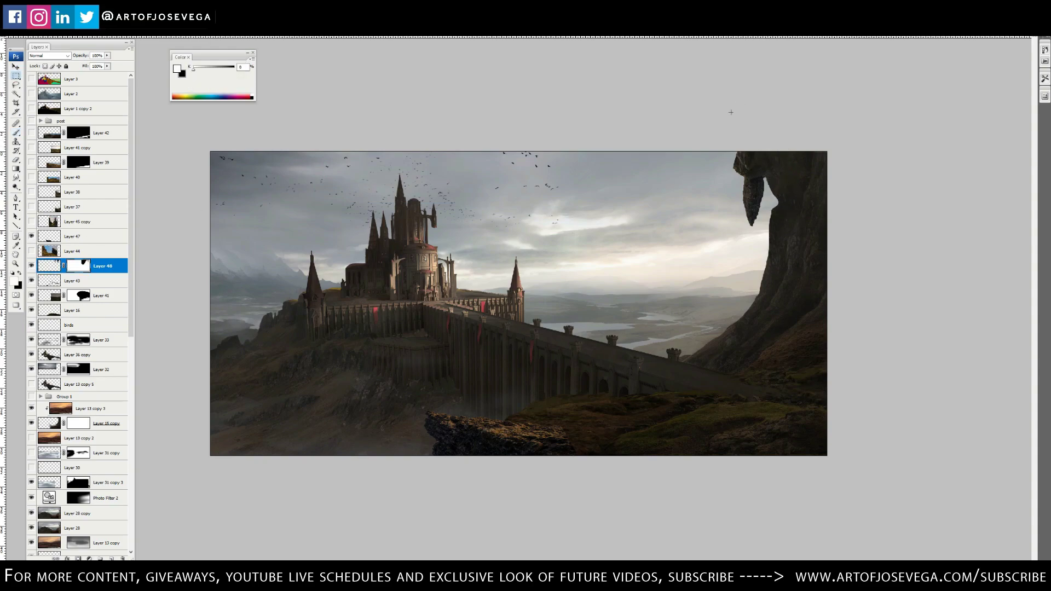
key(v)
key(ctrl+j)
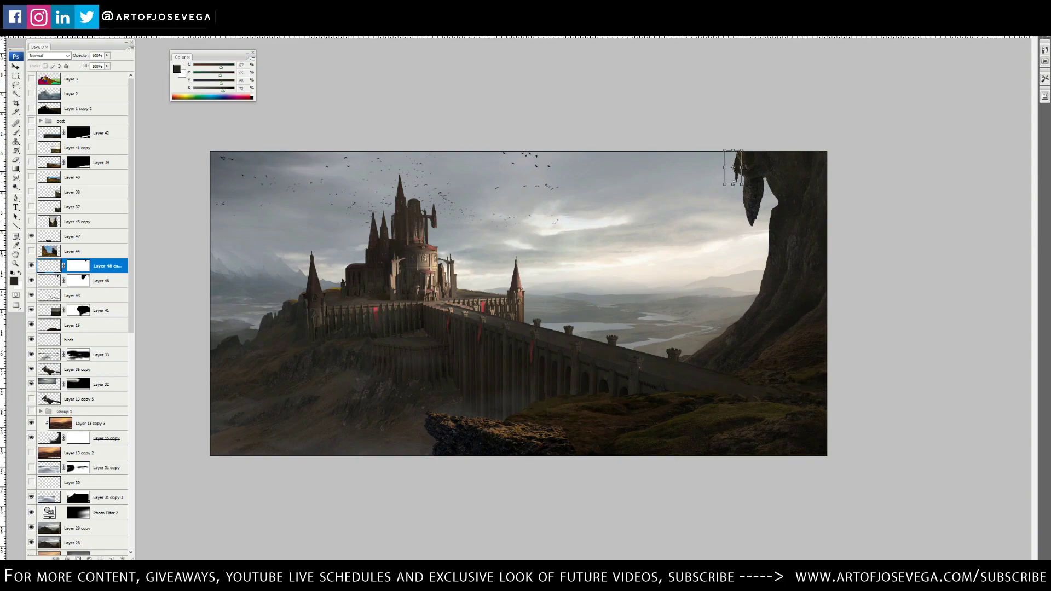
Nudge the duplicated rock piece and reset the colours to black and white
drag(734, 122, 761, 189)
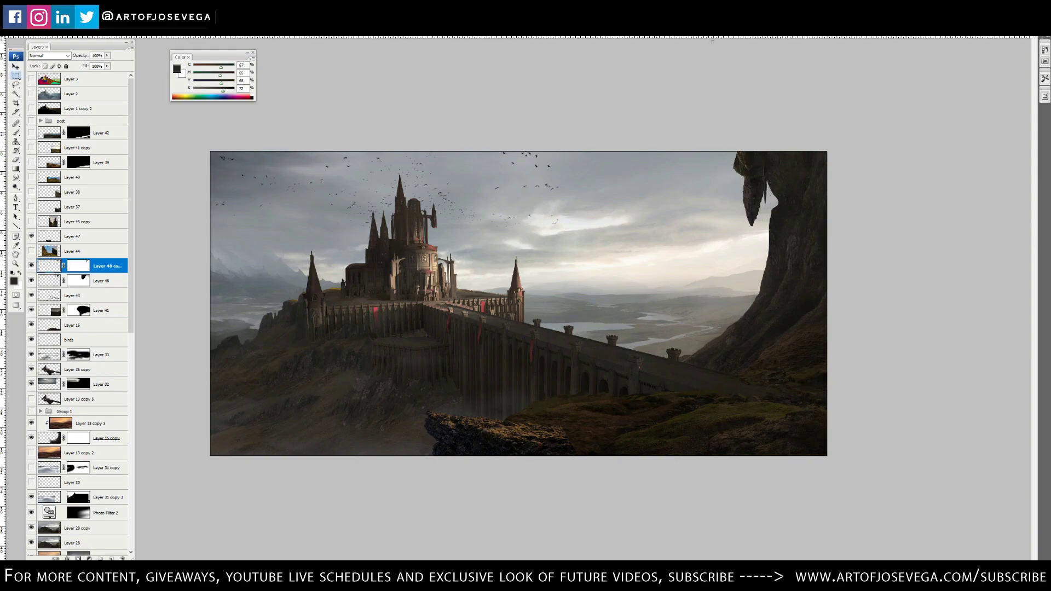
key(b)
key(d)
key(x)
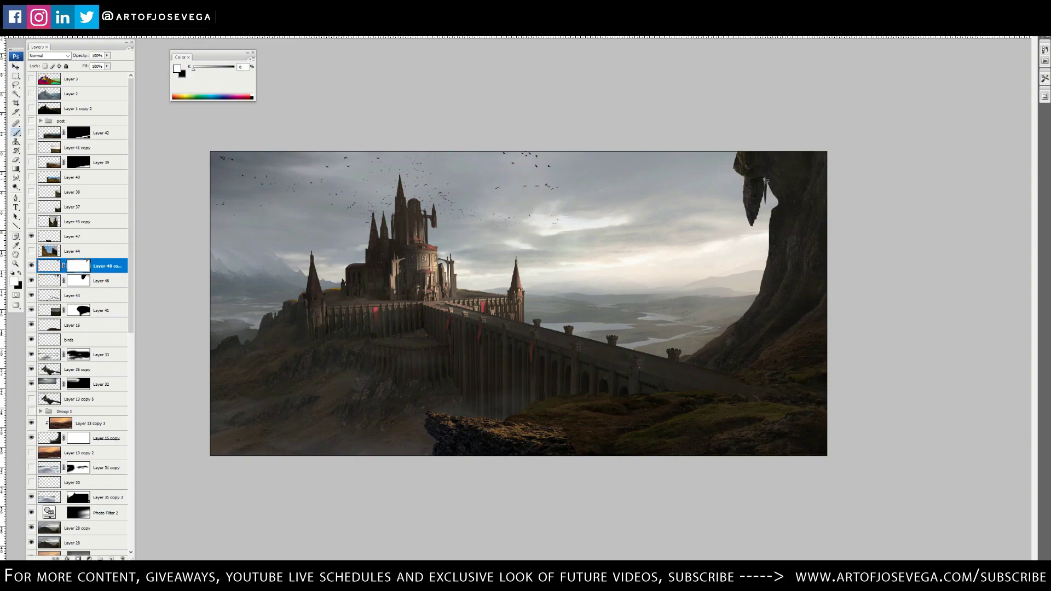
key(x)
Copy the spire from Layer 48, flip it upright, and stand it against the right cliff
key(alt+bracketleft)
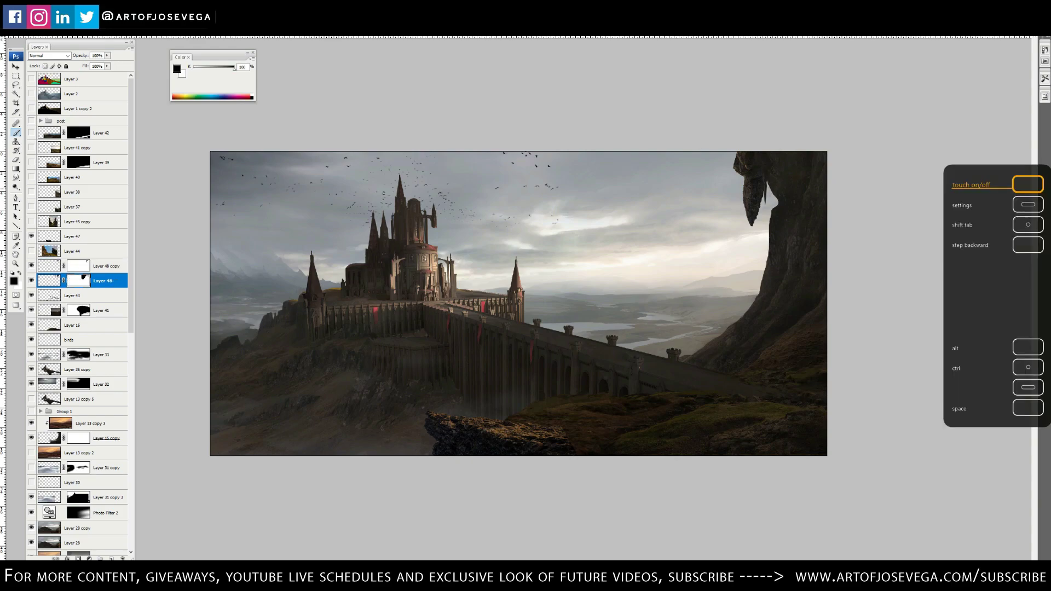
key(v)
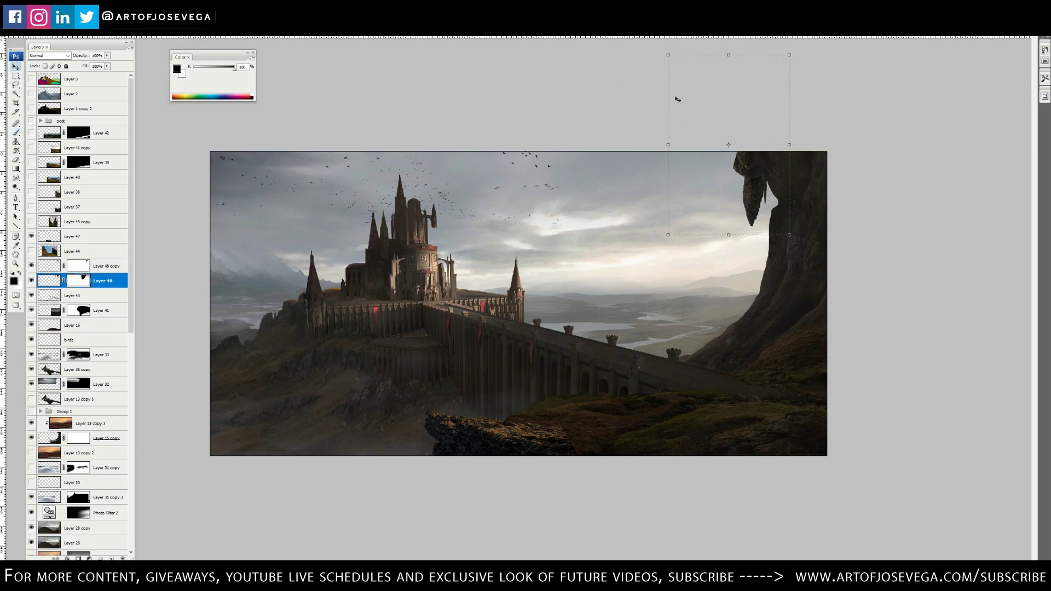
drag(677, 99, 729, 175)
right_click(734, 169)
click(767, 279)
mouse_move(767, 279)
mouse_down()
mouse_move(751, 289)
mouse_move(740, 260)
mouse_up()
click(78, 280)
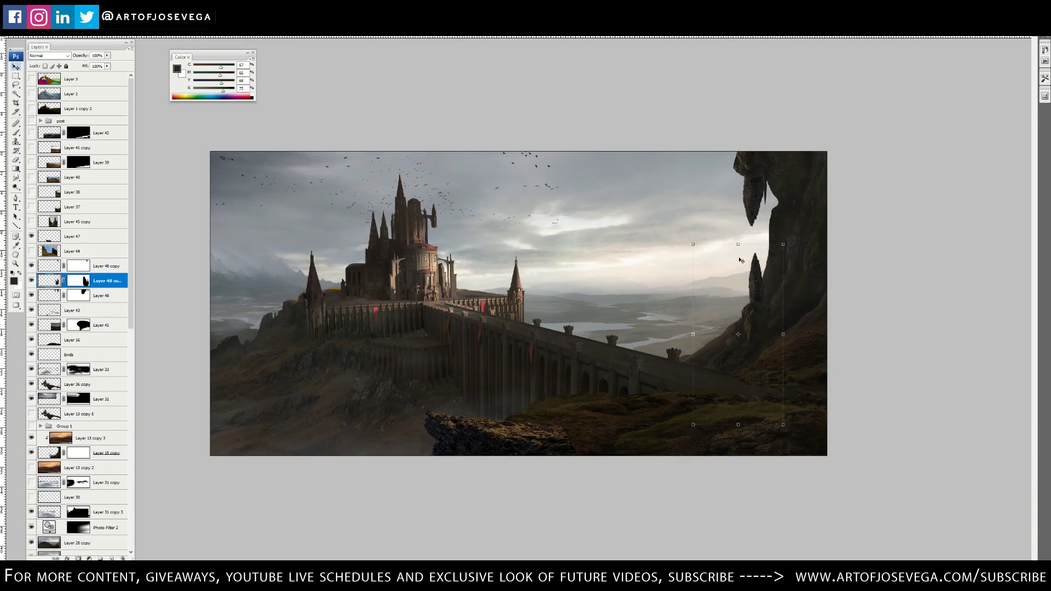
key(Up)
key(Up)
key(Up)
key(Return)
Sample the hazy sky colour and pick a small brush on the spire copy
key(b)
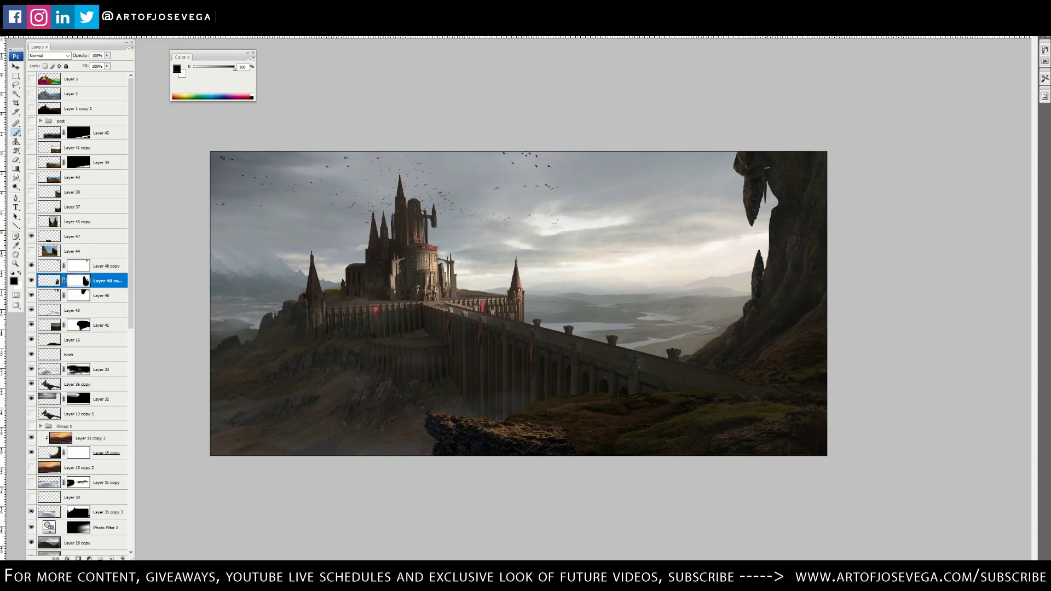
click(49, 280)
right_click(635, 291)
key(Return)
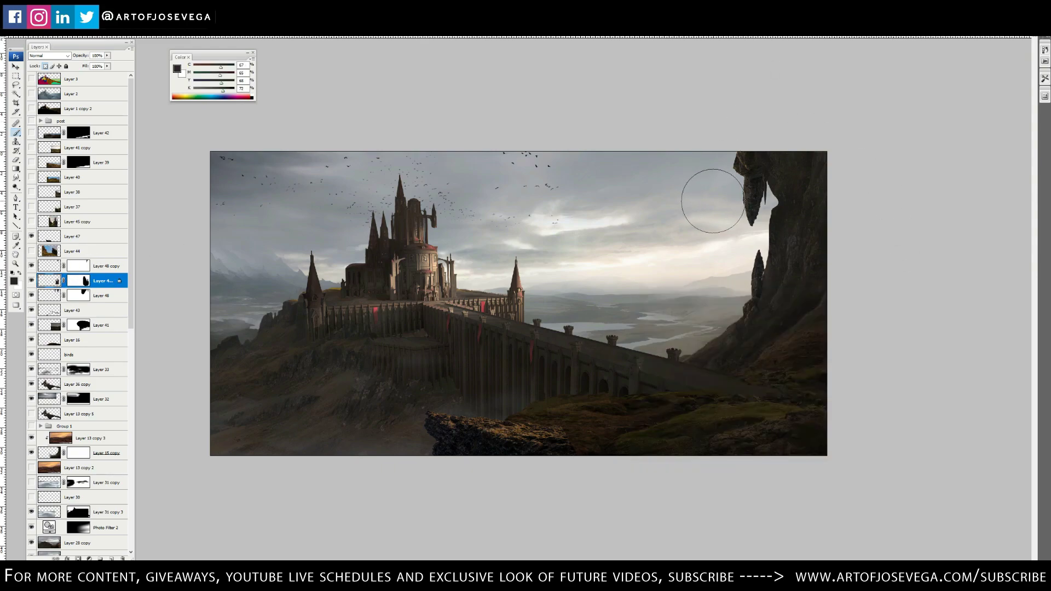
alt+click(736, 269)
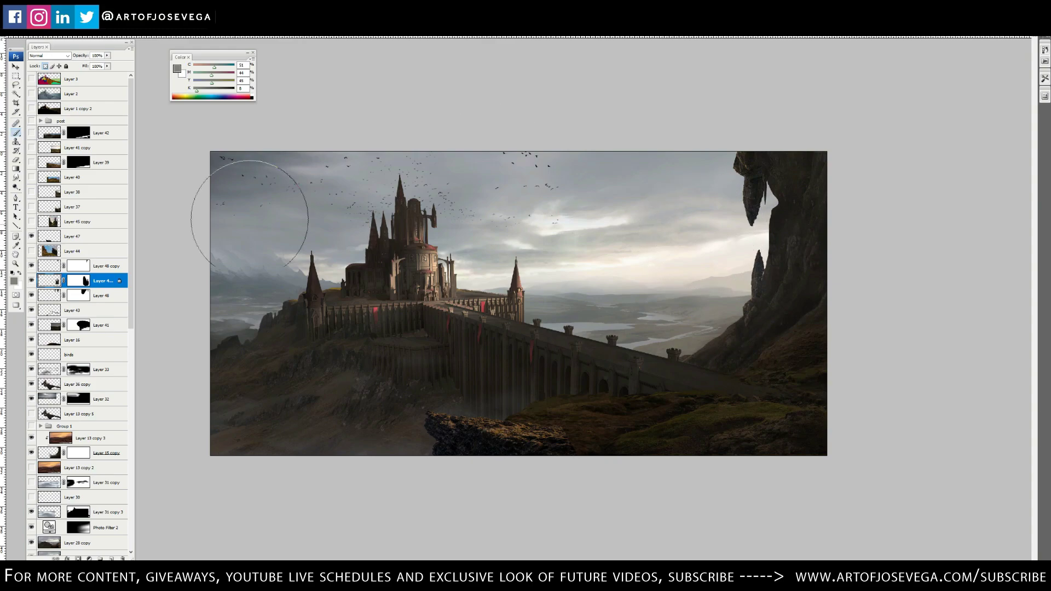
key(d)
right_click(798, 300)
double_click(742, 328)
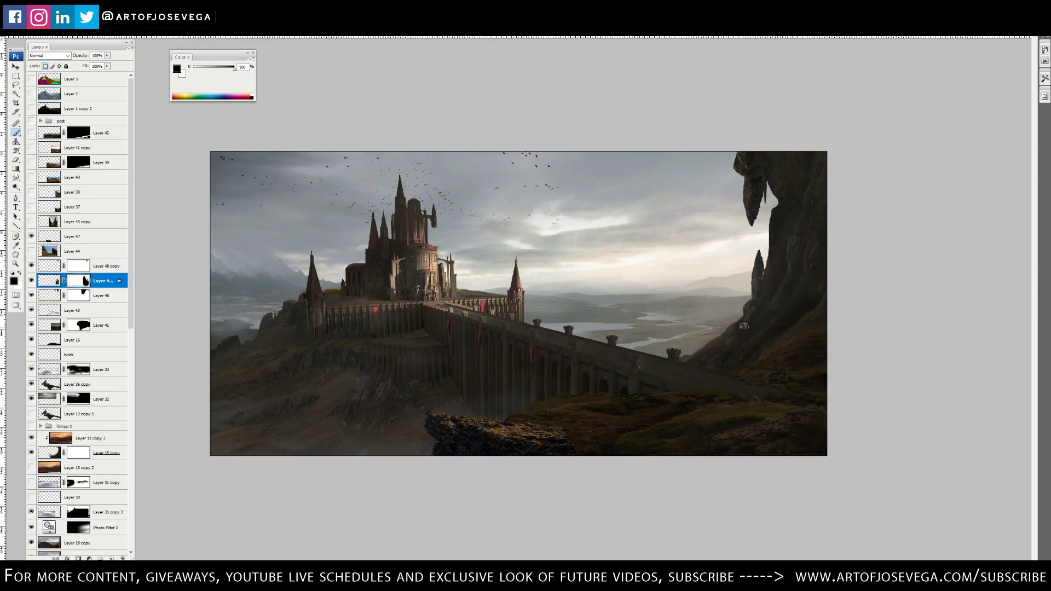